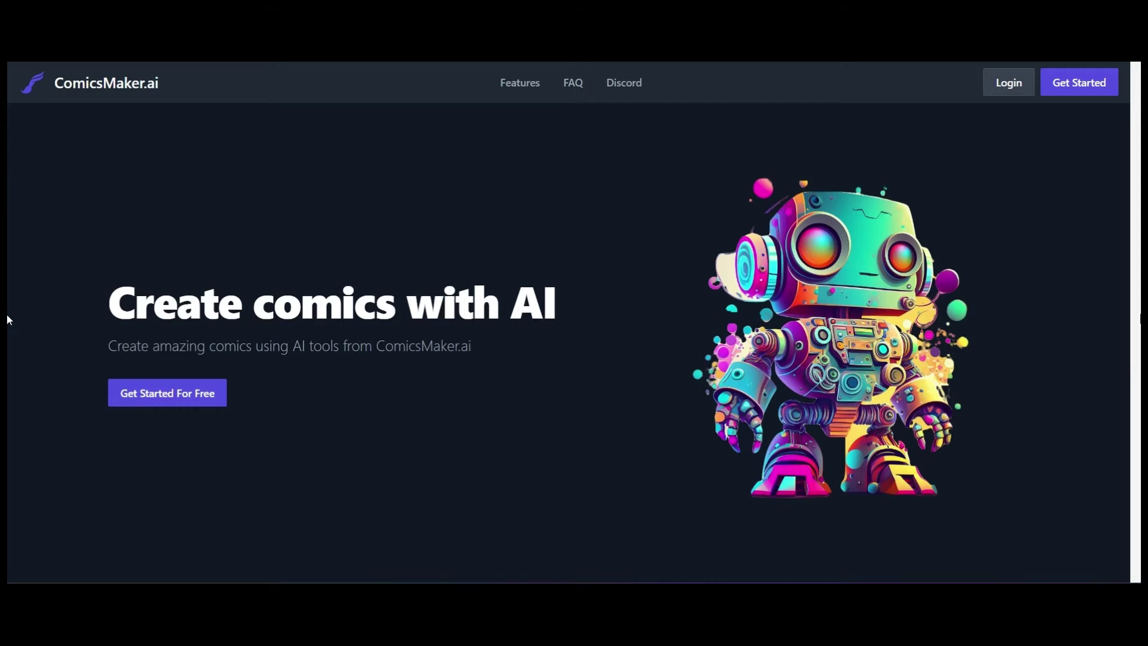
Enter the dashboard and switch the site to the light theme.
{"action": "scroll", "coordinate": [453, 399], "scroll_direction": "down", "scroll_amount": 15}
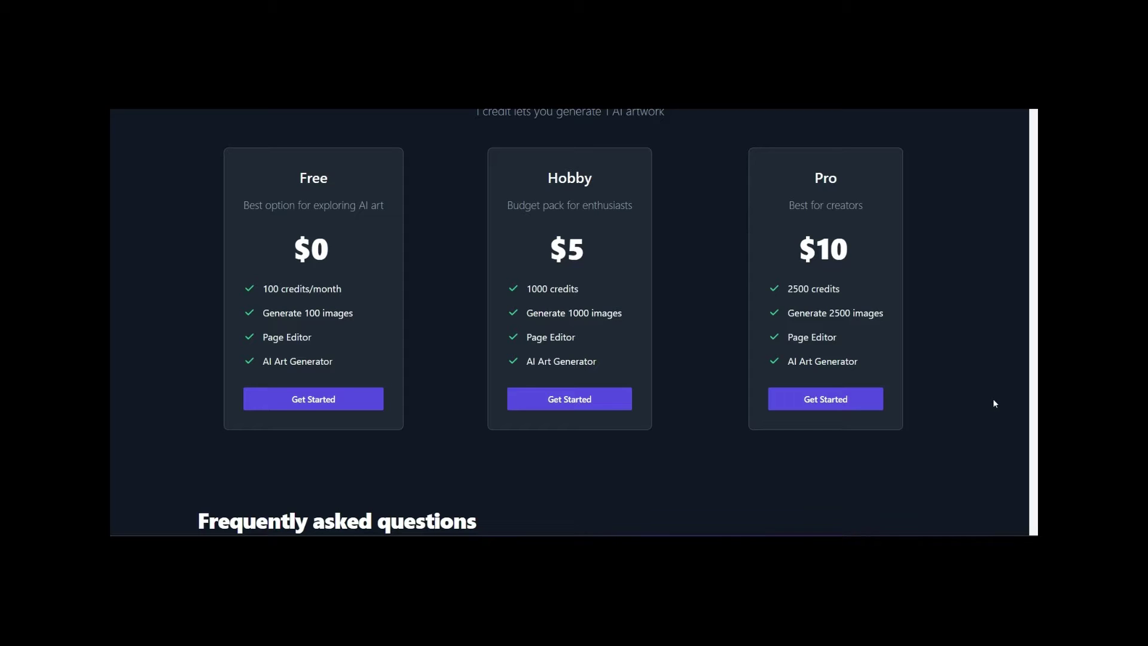
{"action": "left_click", "coordinate": [167, 392]}
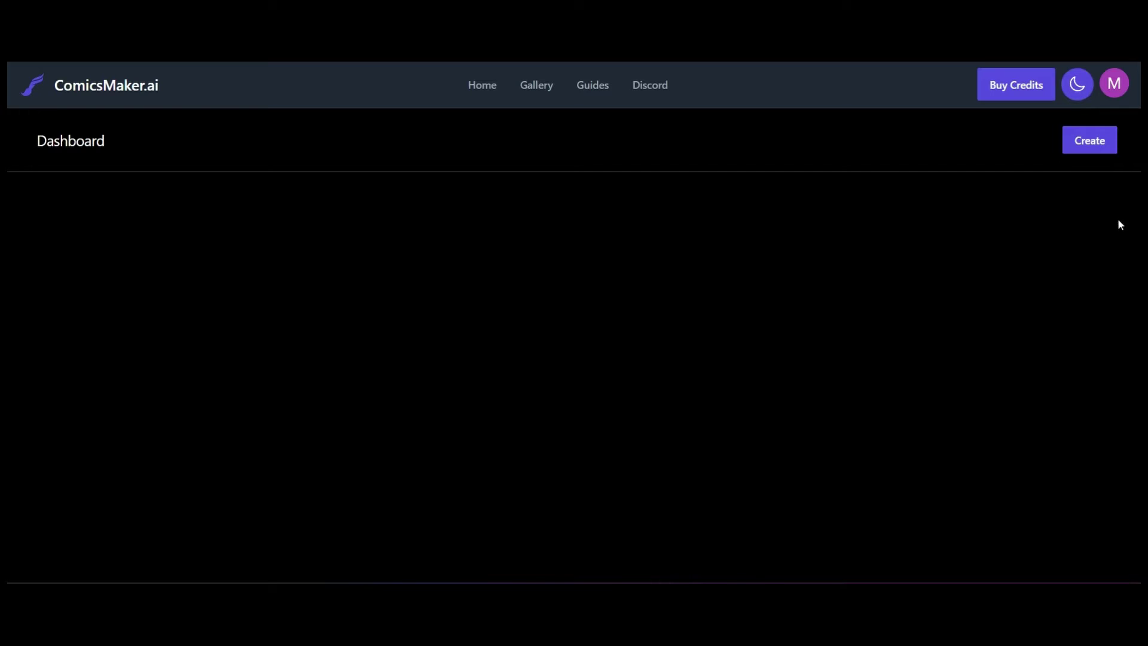
{"action": "left_click", "coordinate": [1077, 91]}
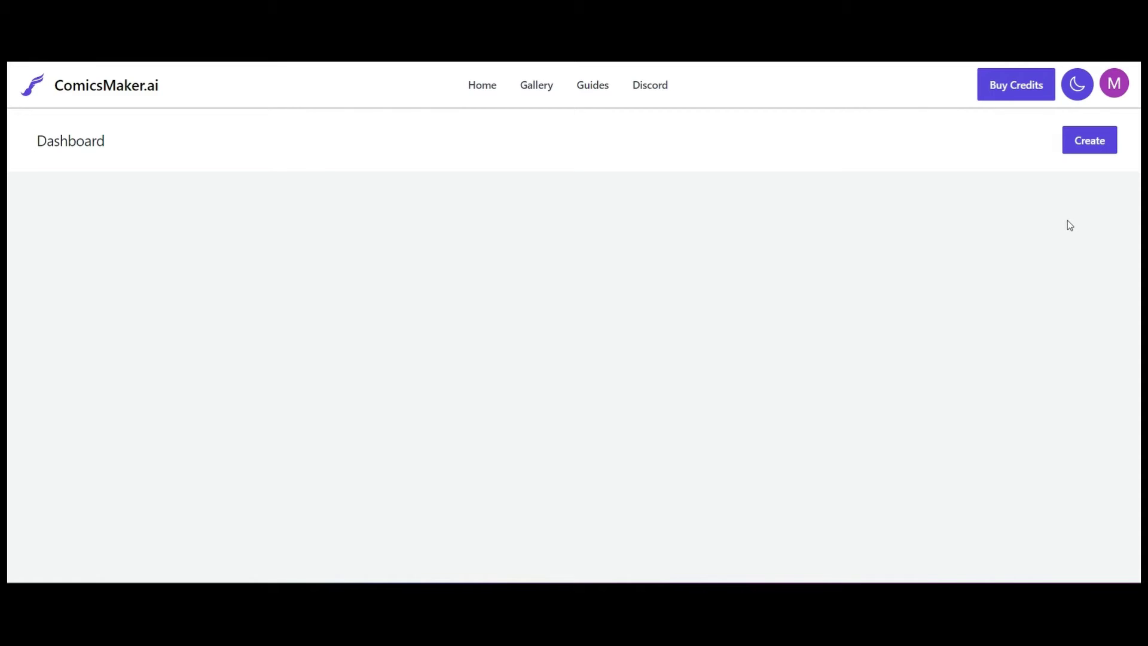
Start a new comic using the VTC Letterer Pro font and 675 x 1050 page size.
{"action": "left_click", "coordinate": [1089, 141]}
{"action": "left_click", "coordinate": [790, 392]}
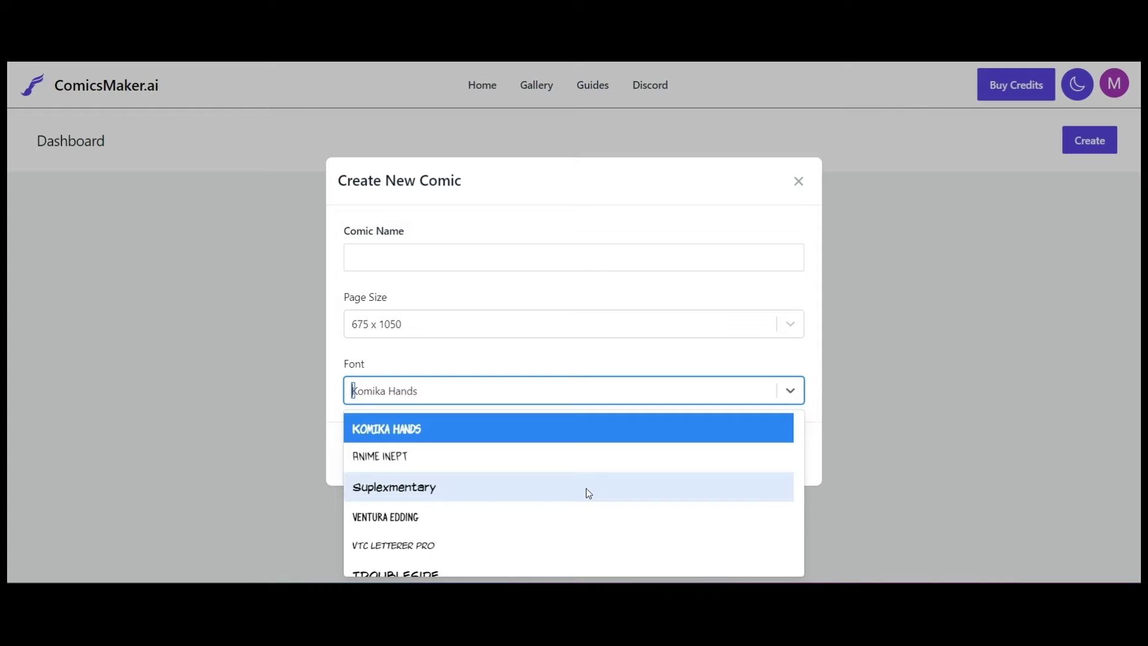
{"action": "scroll", "coordinate": [586, 488], "scroll_direction": "down", "scroll_amount": 3}
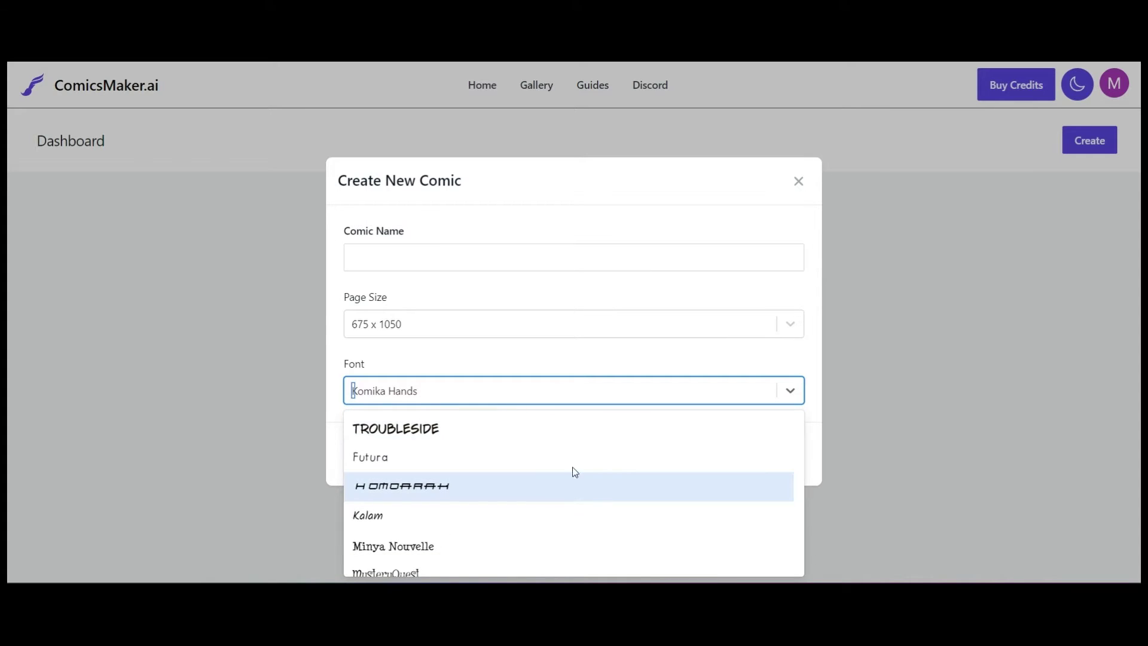
{"action": "left_click", "coordinate": [575, 473]}
{"action": "left_click", "coordinate": [461, 323]}
{"action": "left_click", "coordinate": [461, 323]}
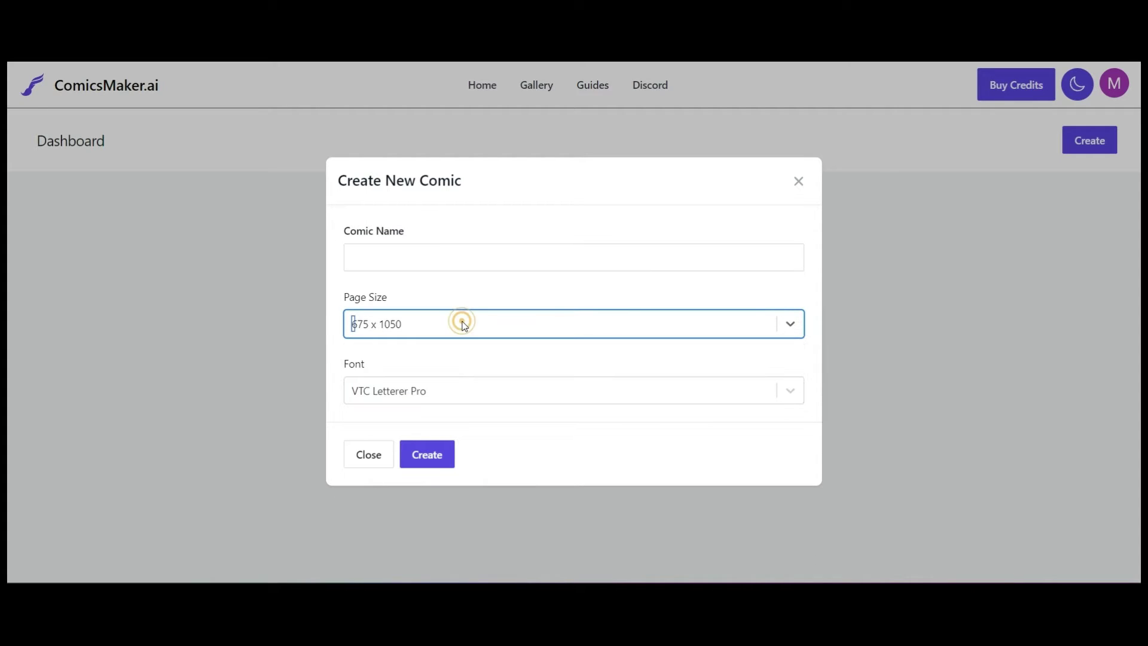
Name the comic 'The Curious Case of the Lost Postcard' and create it.
{"action": "left_click", "coordinate": [395, 263]}
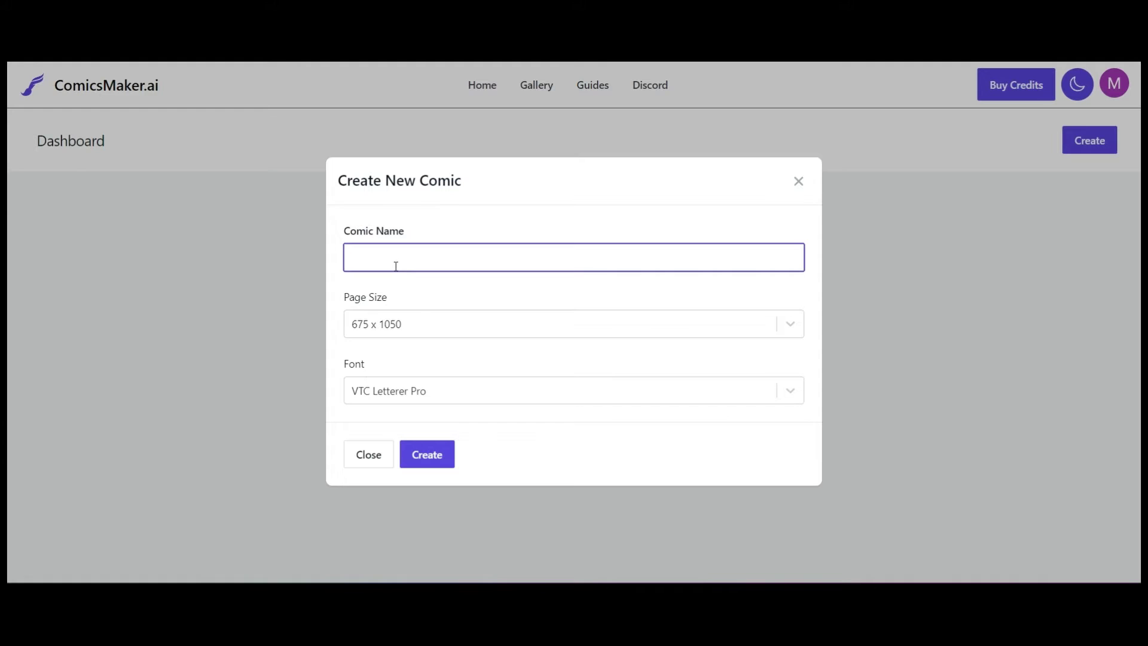
{"action": "type", "text": "AT S"}
{"action": "key", "text": "ctrl+a"}
{"action": "type", "text": "The Curious Case of the Lost Postcard"}
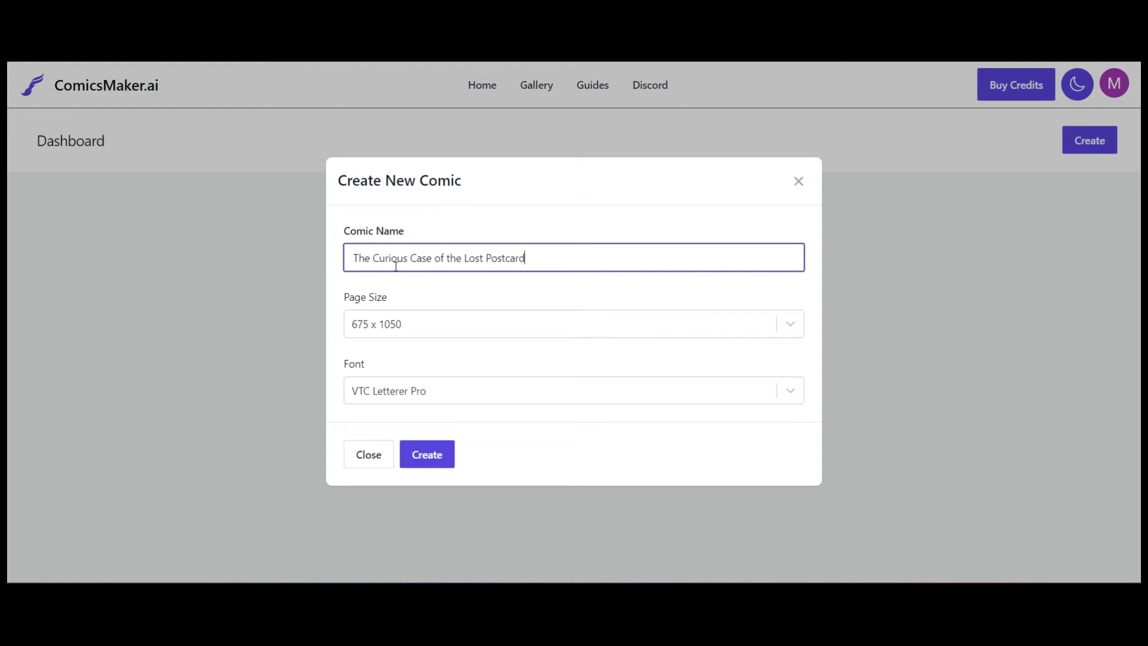
{"action": "left_click", "coordinate": [432, 463]}
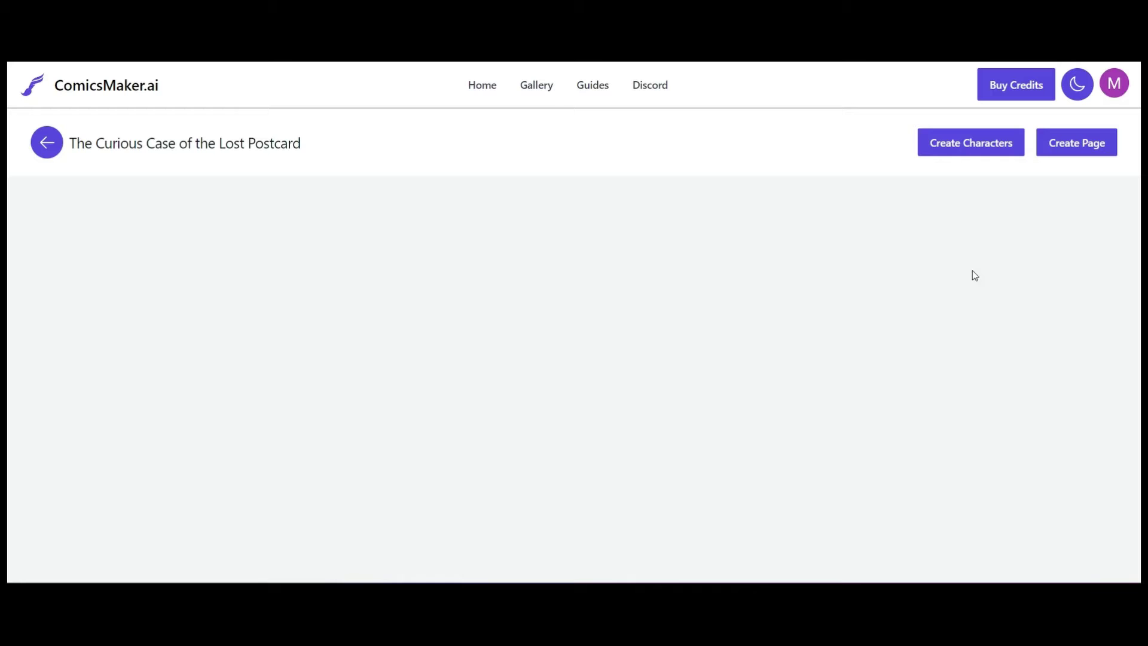
Start a male, Spanish character with the celebrity name 'Jose'.
{"action": "left_click", "coordinate": [962, 150]}
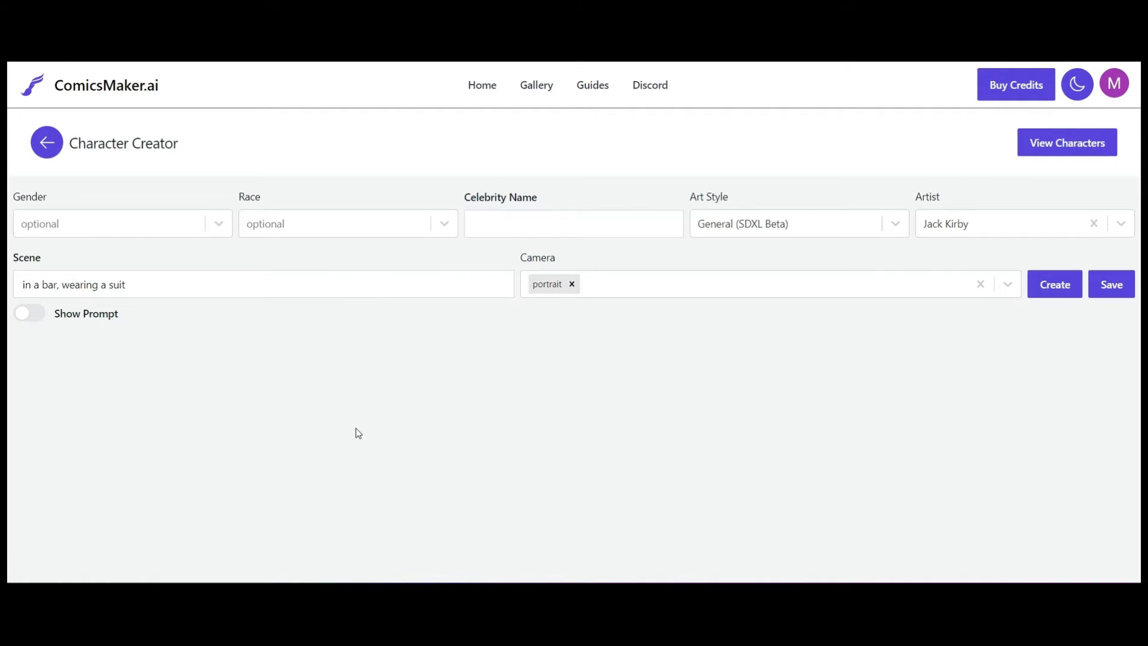
{"action": "left_click", "coordinate": [160, 224]}
{"action": "left_click", "coordinate": [133, 267]}
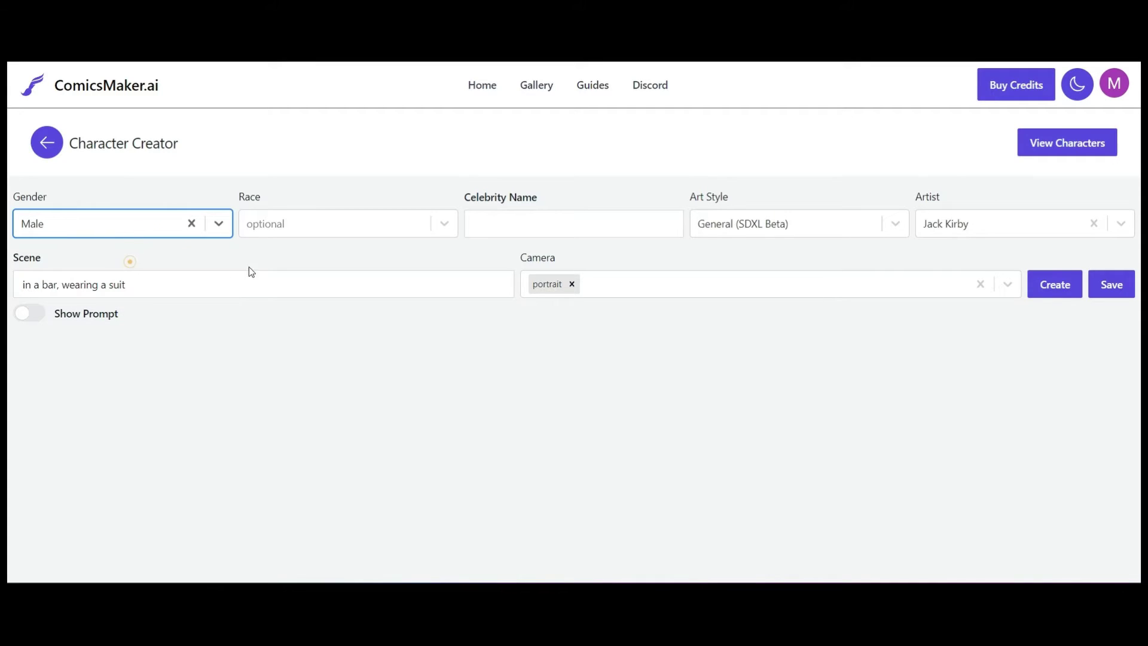
{"action": "left_click", "coordinate": [319, 225]}
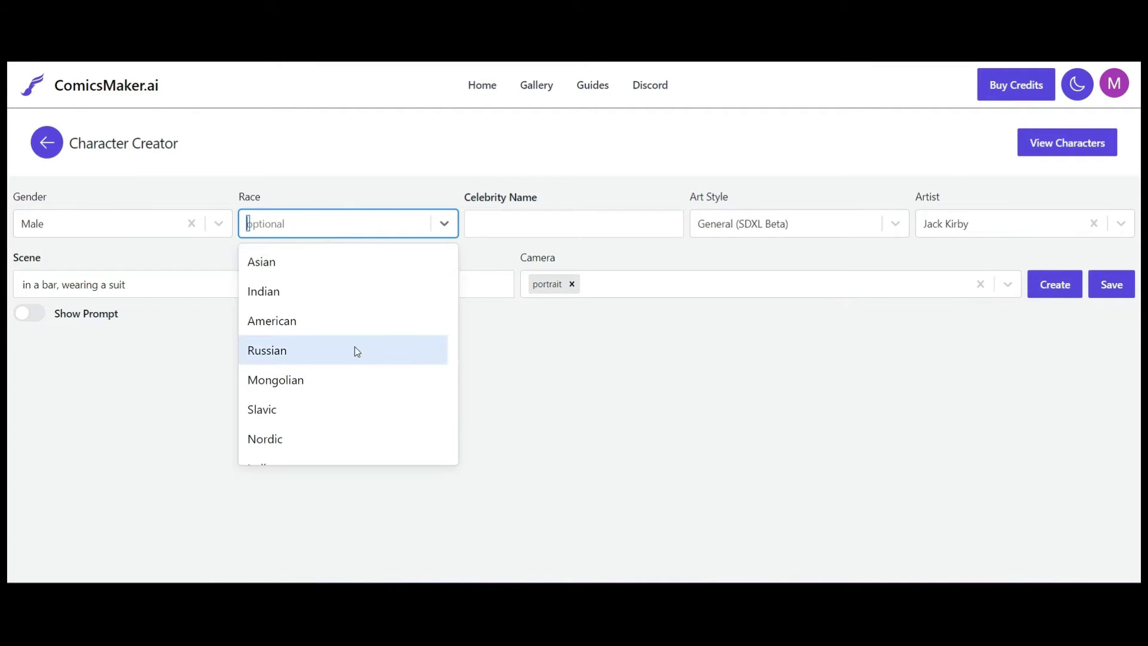
{"action": "scroll", "coordinate": [349, 393], "scroll_direction": "down", "scroll_amount": 3}
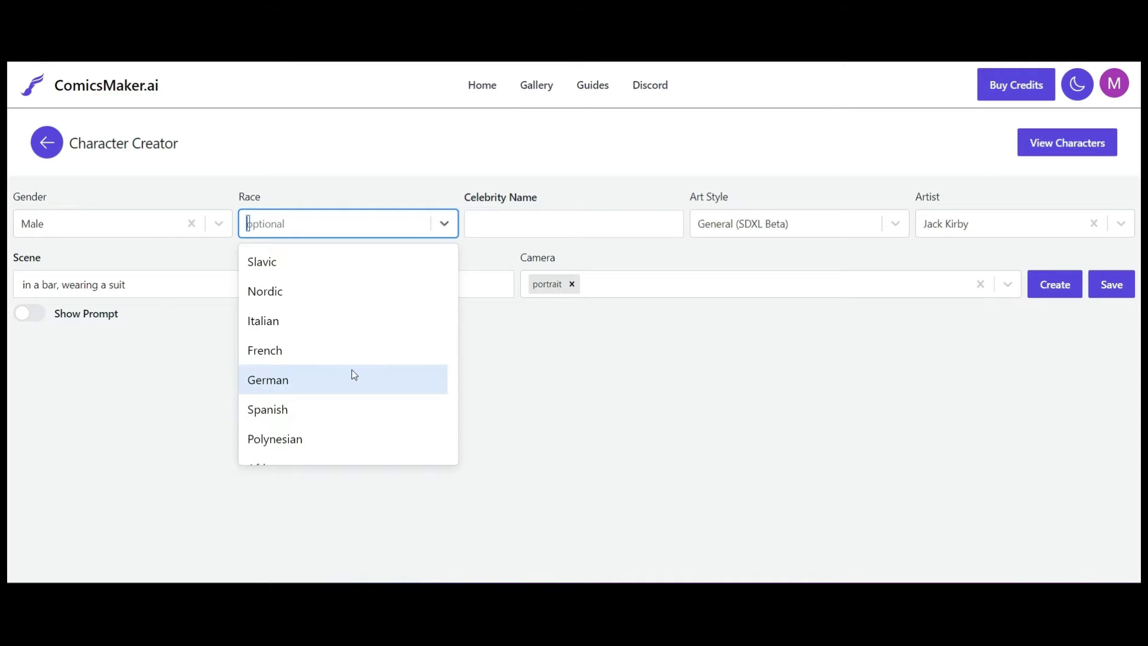
{"action": "left_click", "coordinate": [351, 408]}
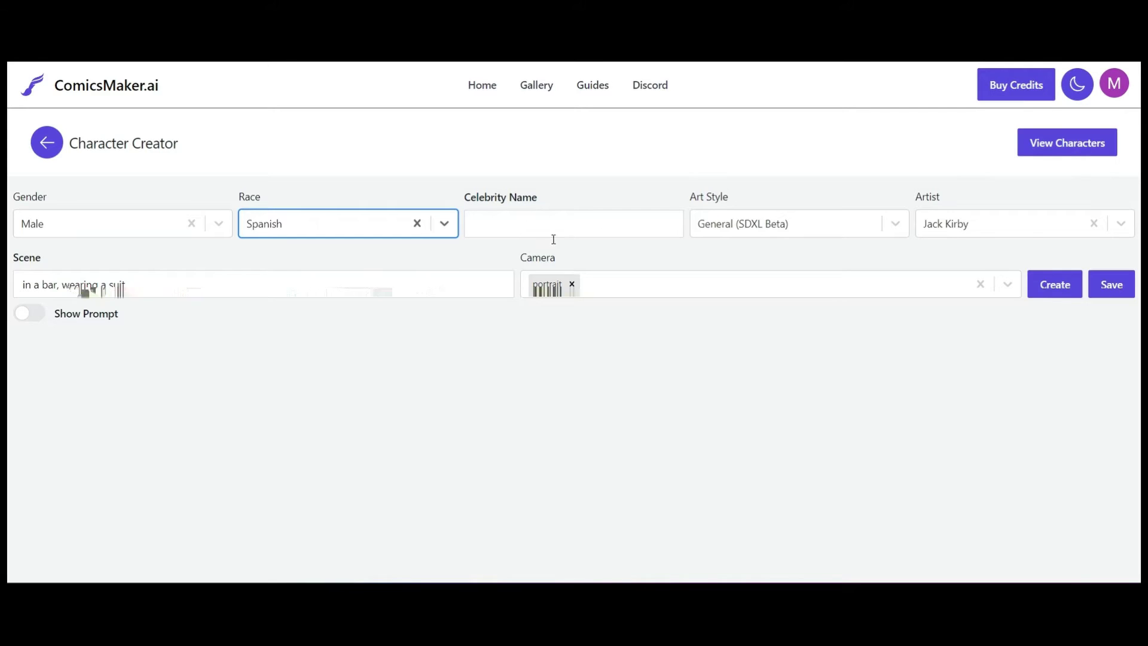
{"action": "left_click", "coordinate": [525, 227]}
{"action": "type", "text": "Jose"}
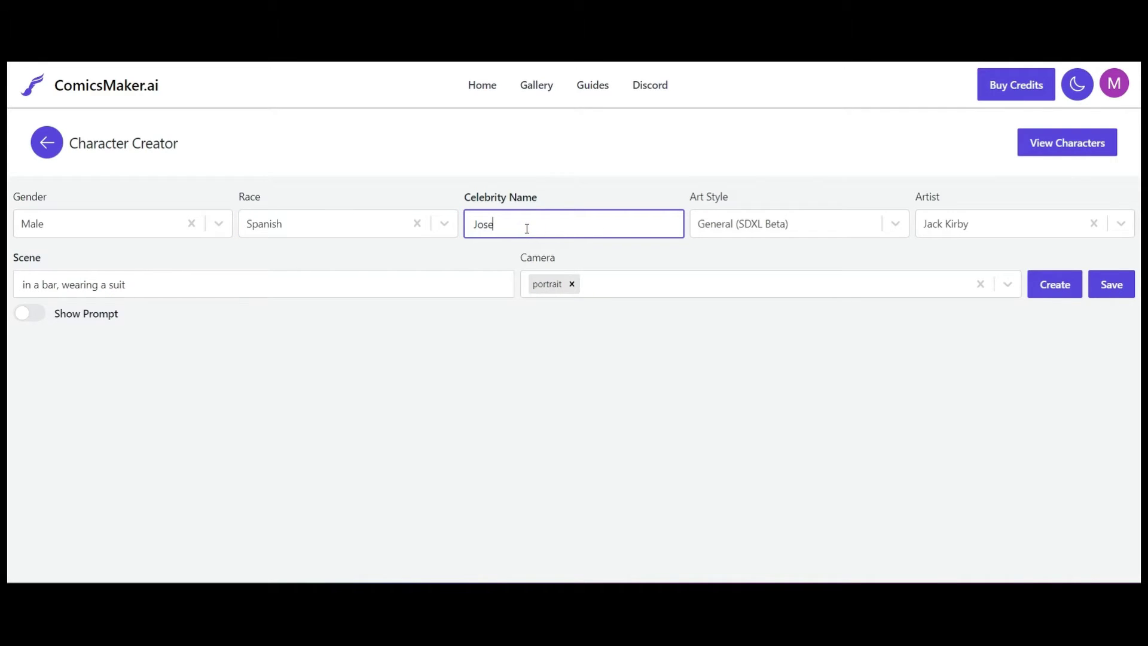
Set DC/Marvel style, a suburban street scene and an establishing shot, and show the prompt.
{"action": "left_click", "coordinate": [895, 228]}
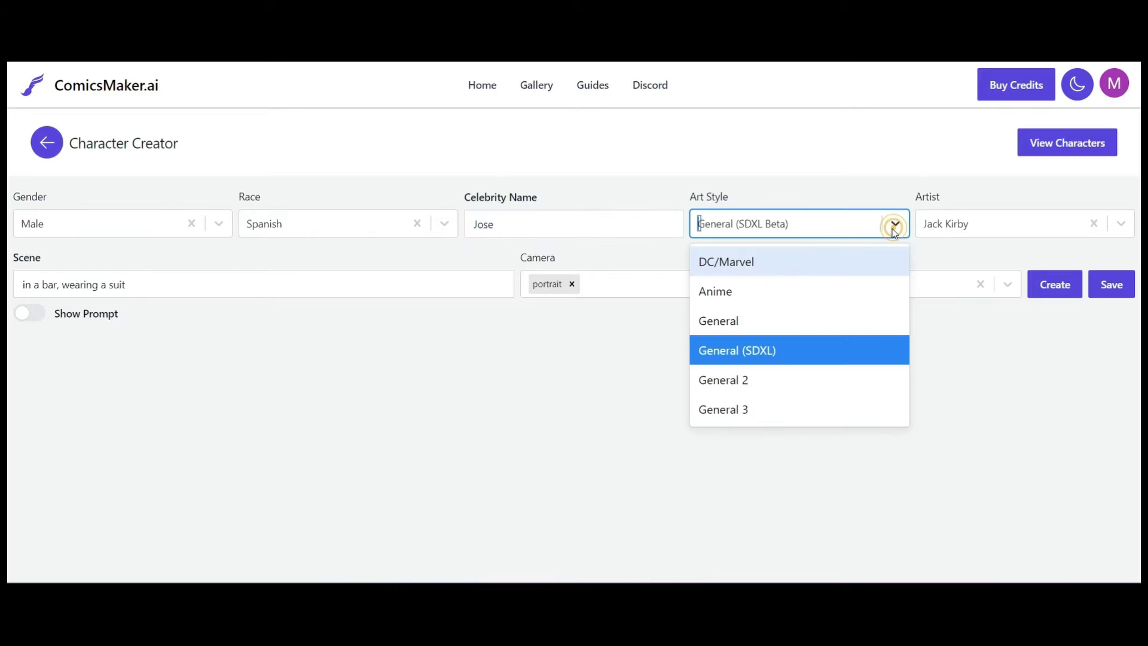
{"action": "left_click", "coordinate": [797, 267]}
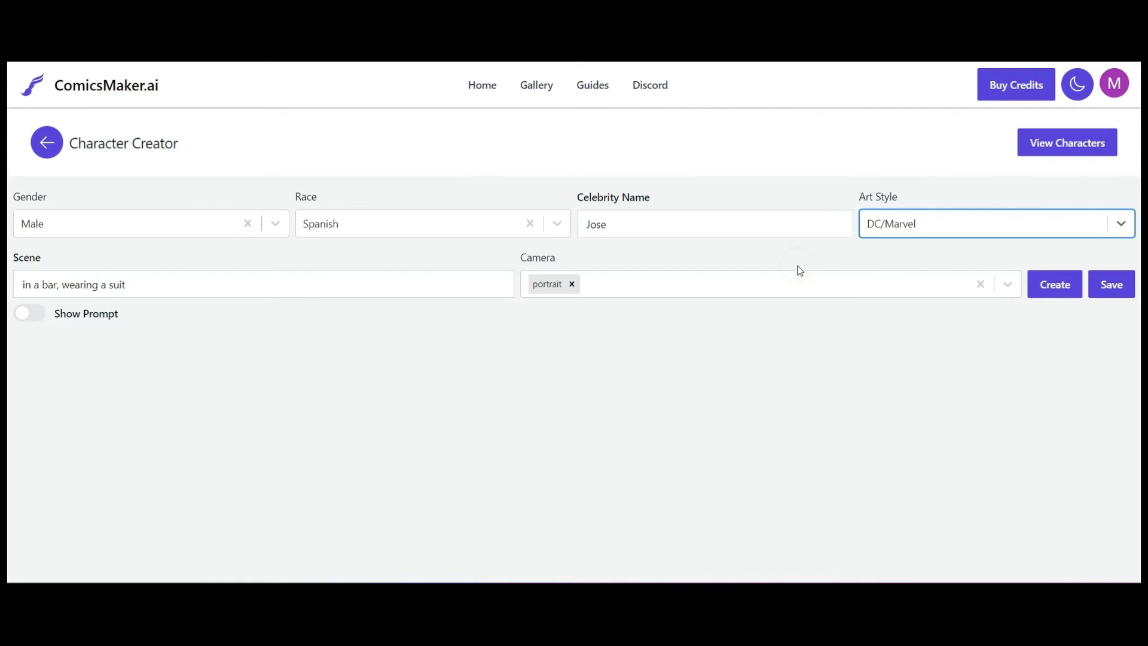
{"action": "left_click", "coordinate": [154, 284]}
{"action": "left_click_drag", "start_coordinate": [161, 279], "coordinate": [21, 316]}
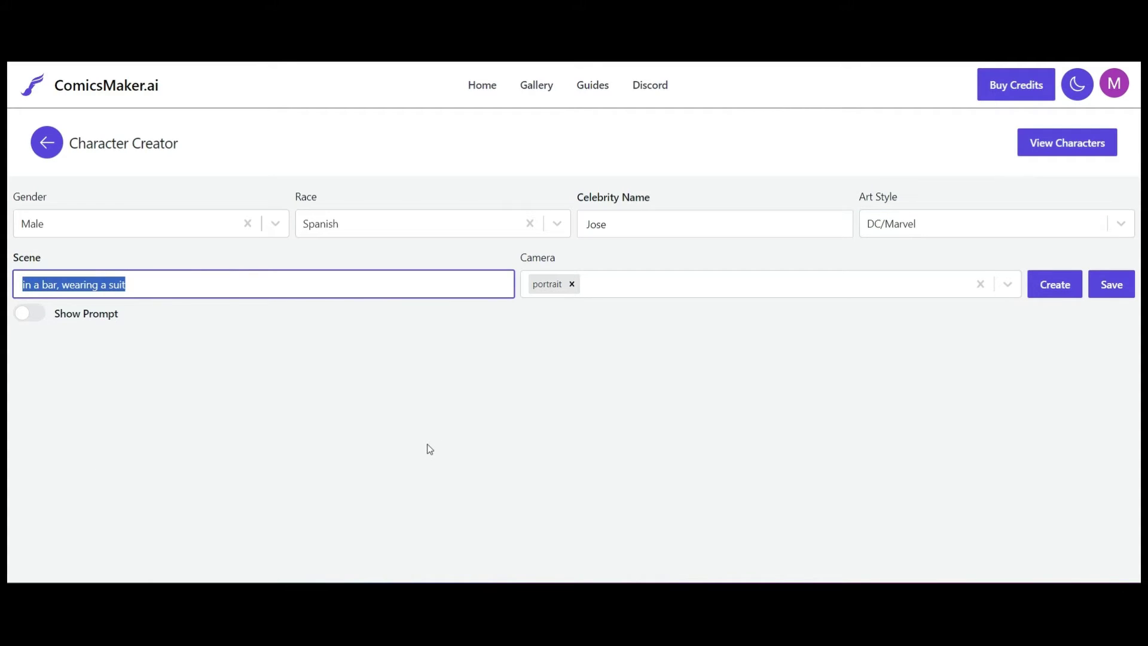
{"action": "type", "text": "Standing on the street in a suburban neighbourhood"}
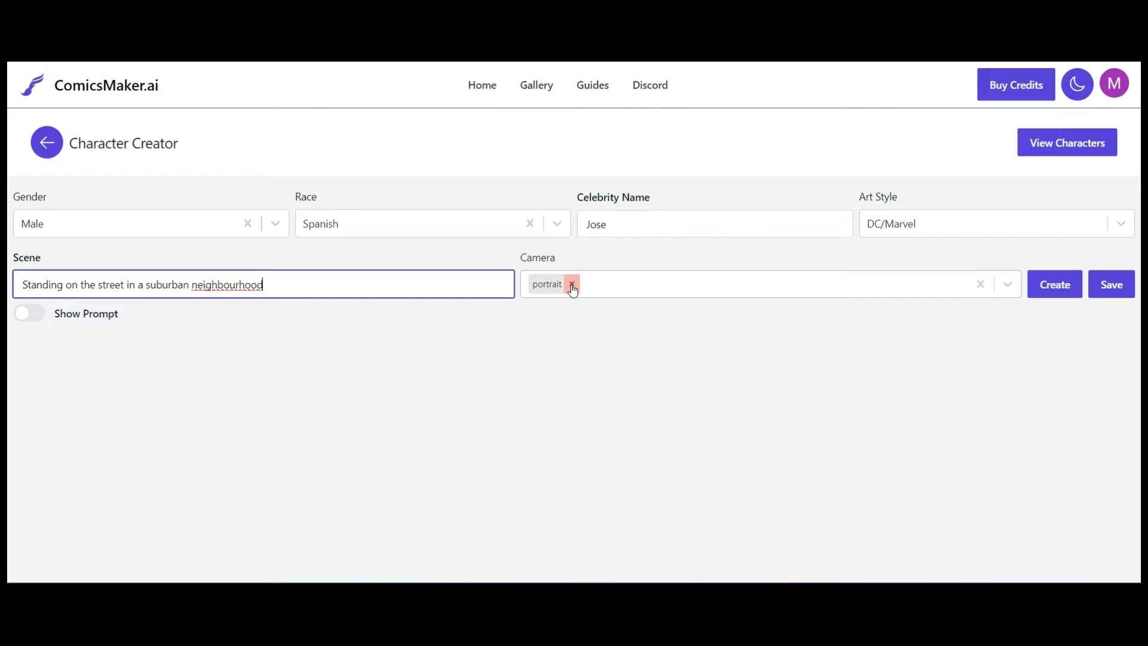
{"action": "left_click", "coordinate": [1009, 286]}
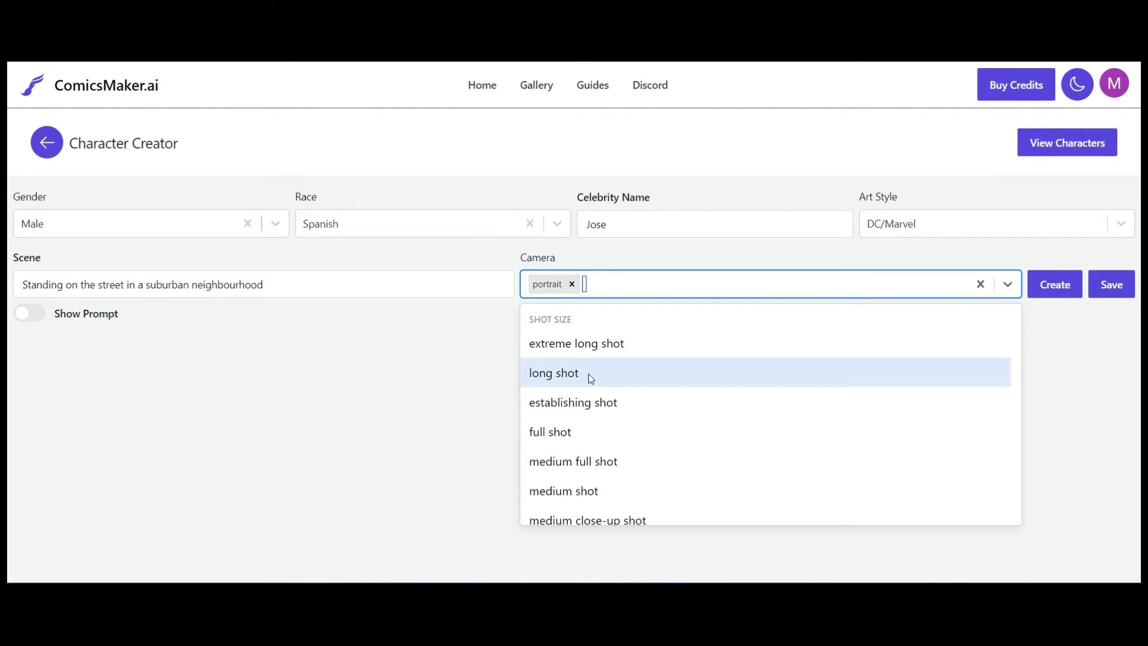
{"action": "left_click", "coordinate": [583, 402]}
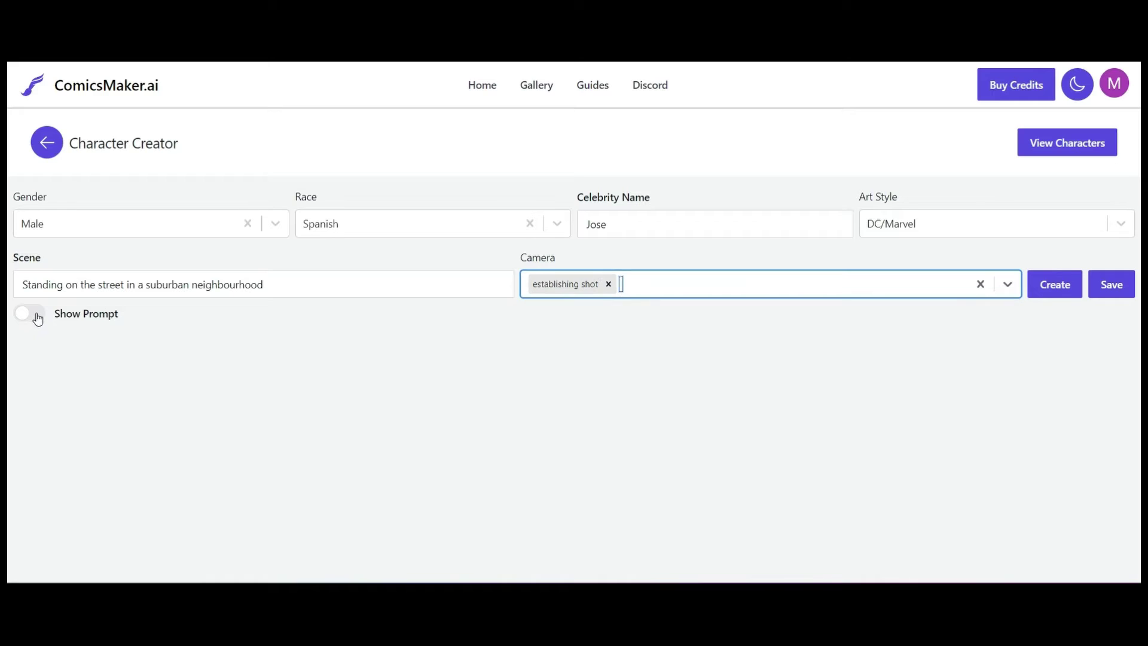
{"action": "left_click", "coordinate": [36, 315]}
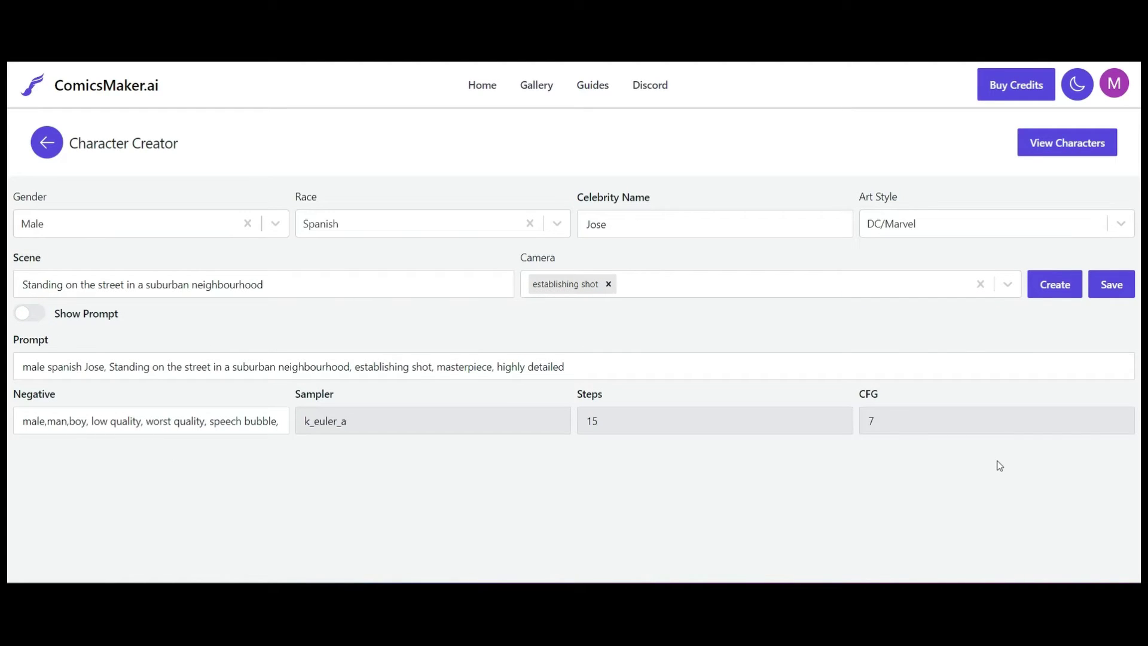
Save the character under the name 'Jose'.
{"action": "left_click", "coordinate": [1112, 287]}
{"action": "left_click", "coordinate": [374, 324]}
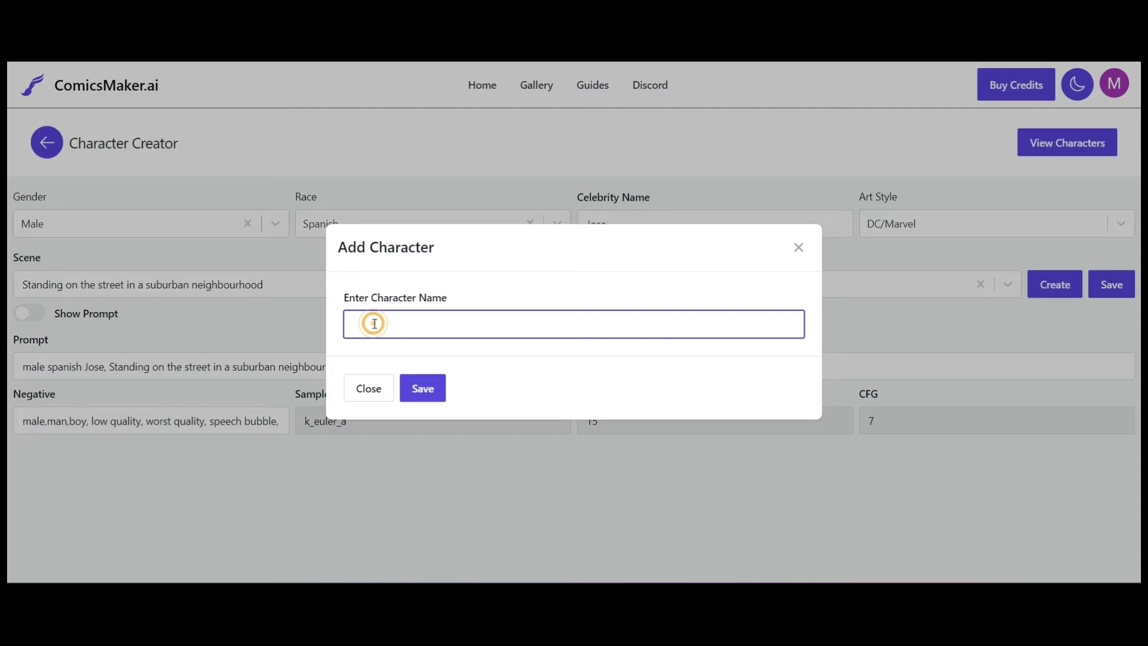
{"action": "type", "text": "Jose"}
{"action": "left_click", "coordinate": [425, 386]}
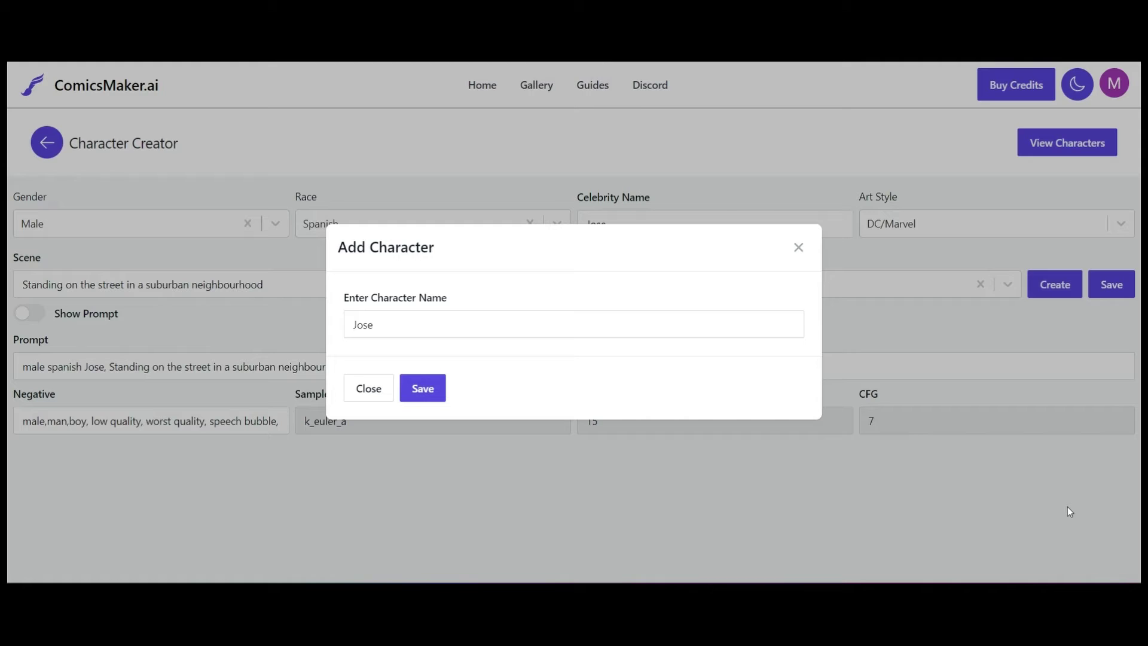
{"action": "left_click", "coordinate": [423, 389]}
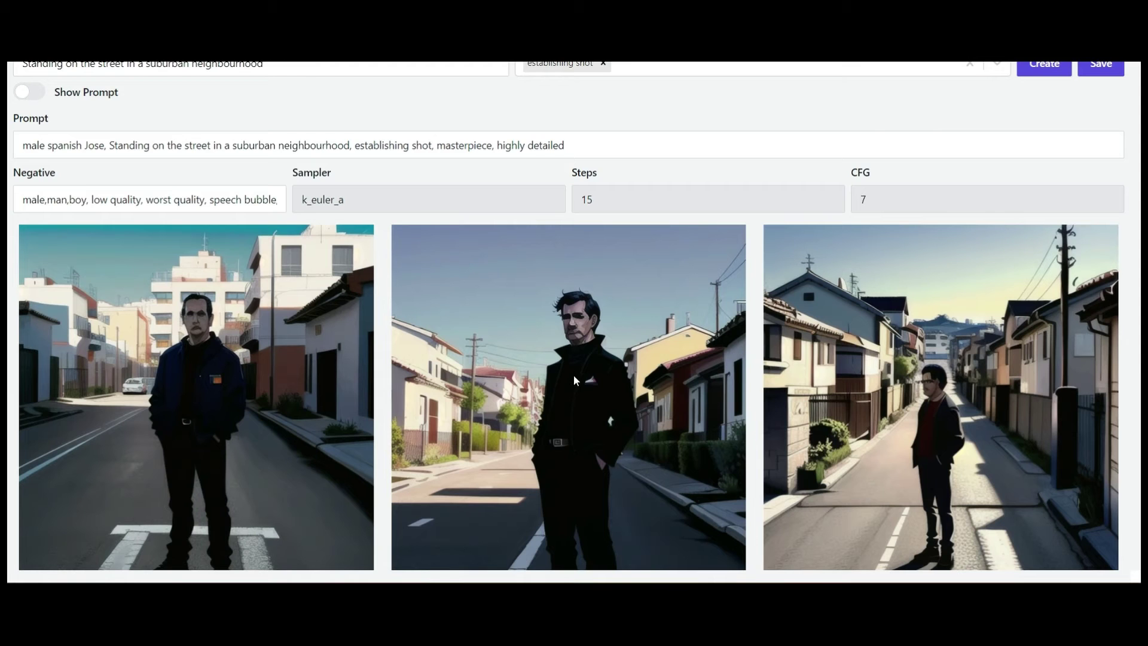
Add 'muscular, handsome, strong, in superhero costume' to Jose's prompt and regenerate the images.
{"action": "left_click", "coordinate": [573, 375]}
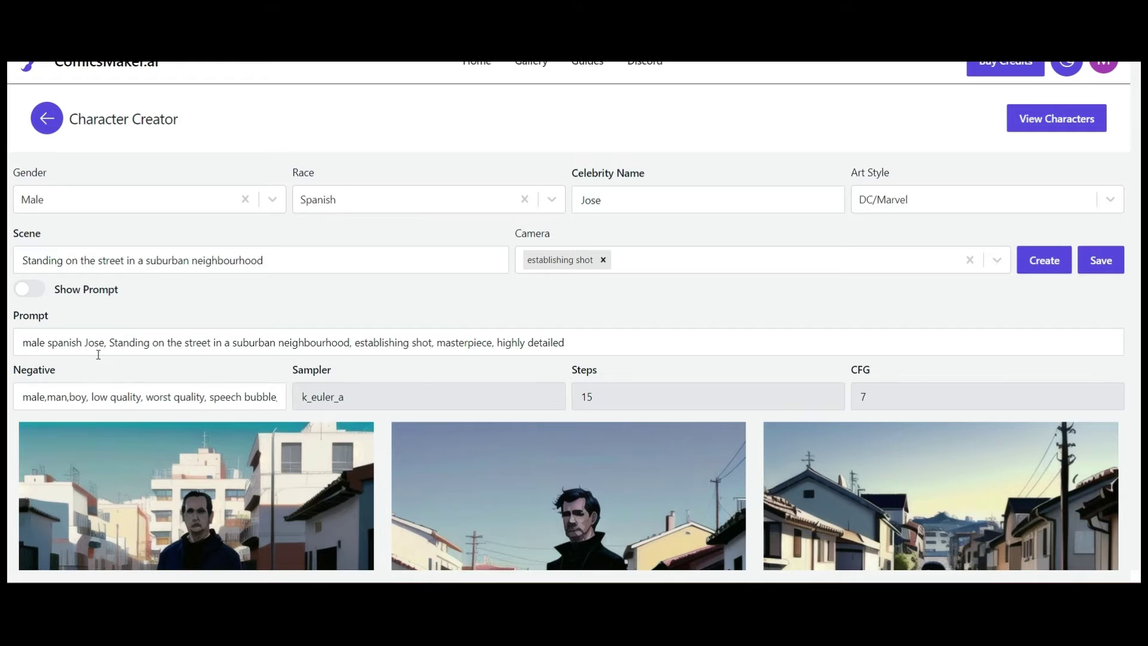
{"action": "left_click", "coordinate": [104, 343]}
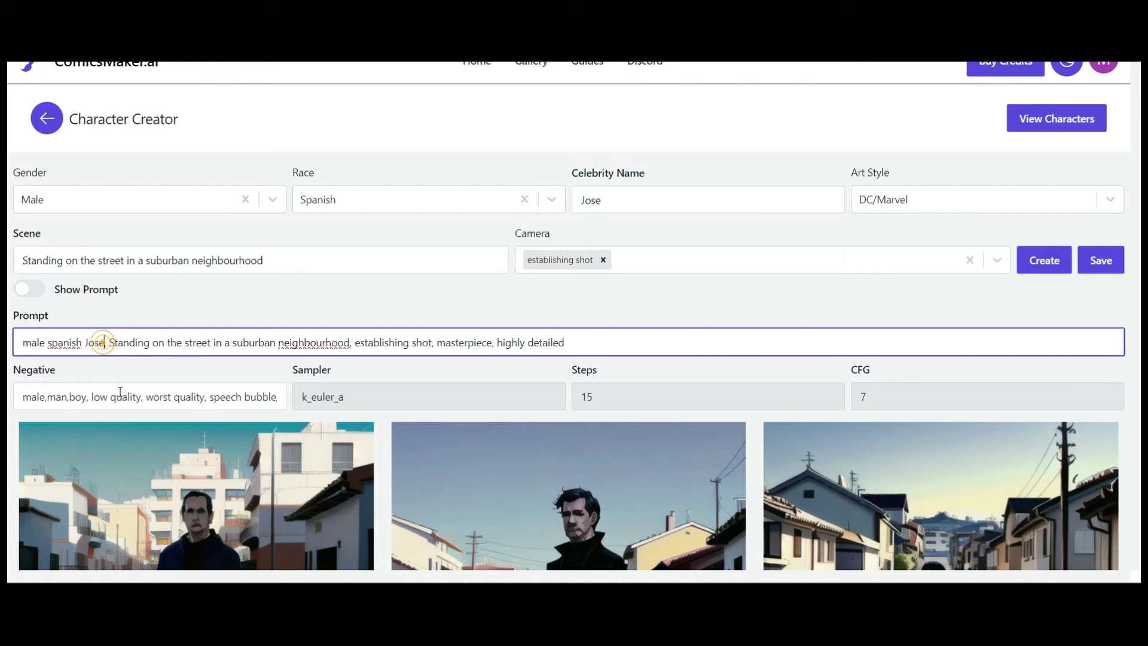
{"action": "type", "text": "musc"}
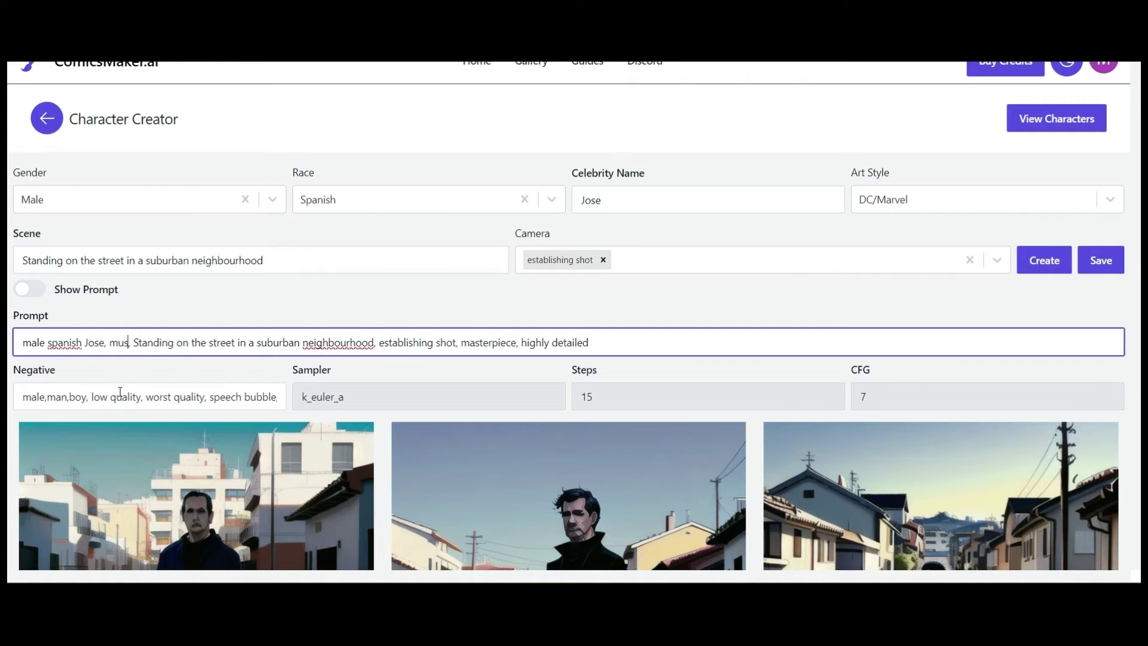
{"action": "type", "text": "ular, handsome, strong, in superhero costume,"}
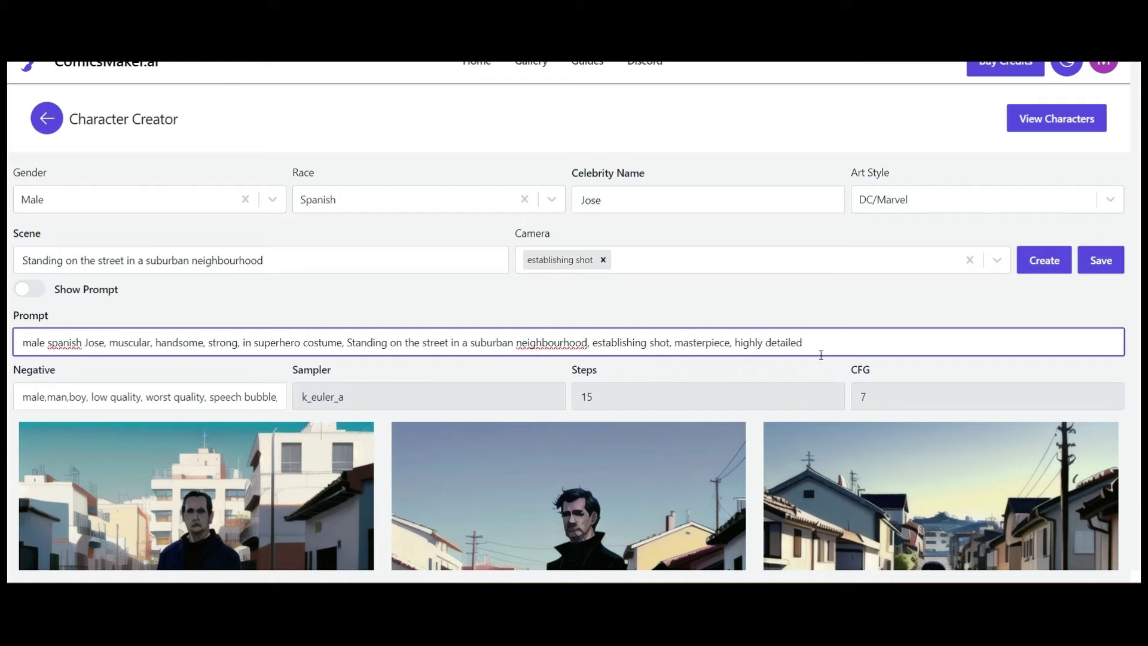
{"action": "left_click", "coordinate": [1056, 261]}
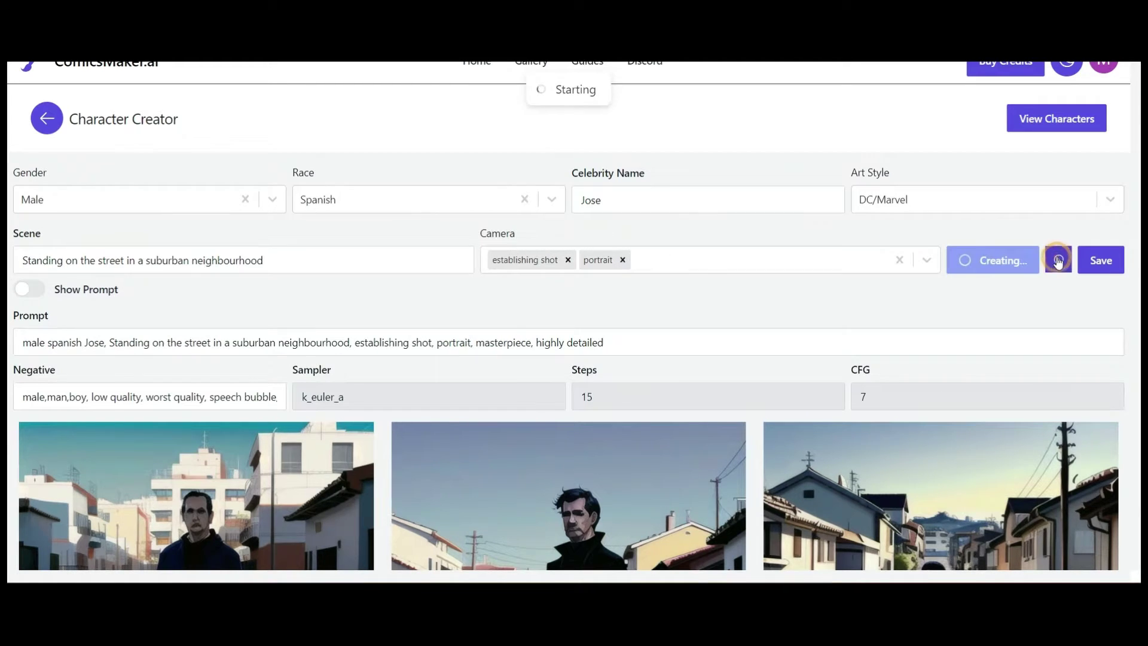
{"action": "scroll", "coordinate": [1068, 456], "scroll_direction": "down", "scroll_amount": 5}
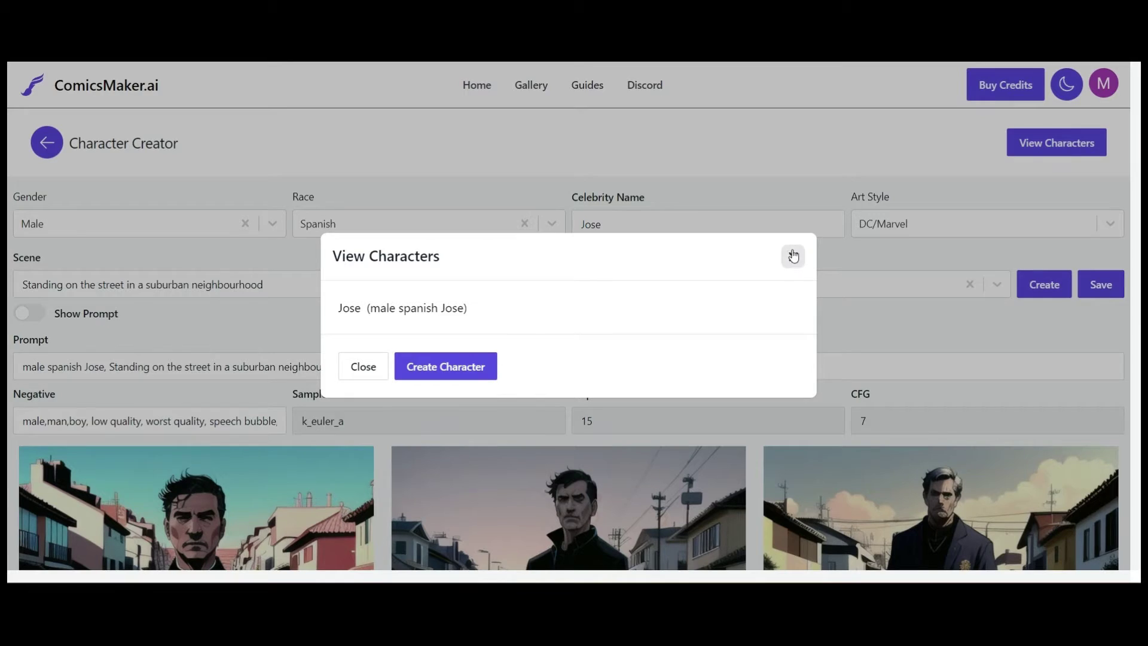
Return to the project page, start a new character and set race to African.
{"action": "left_click", "coordinate": [792, 249]}
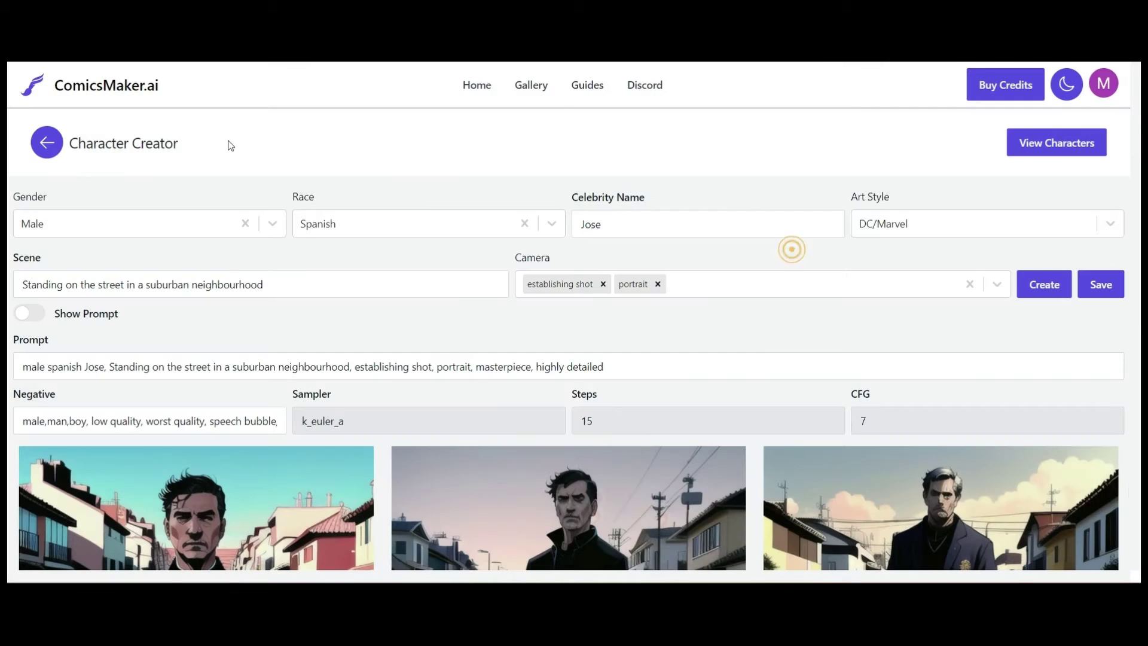
{"action": "left_click", "coordinate": [47, 143]}
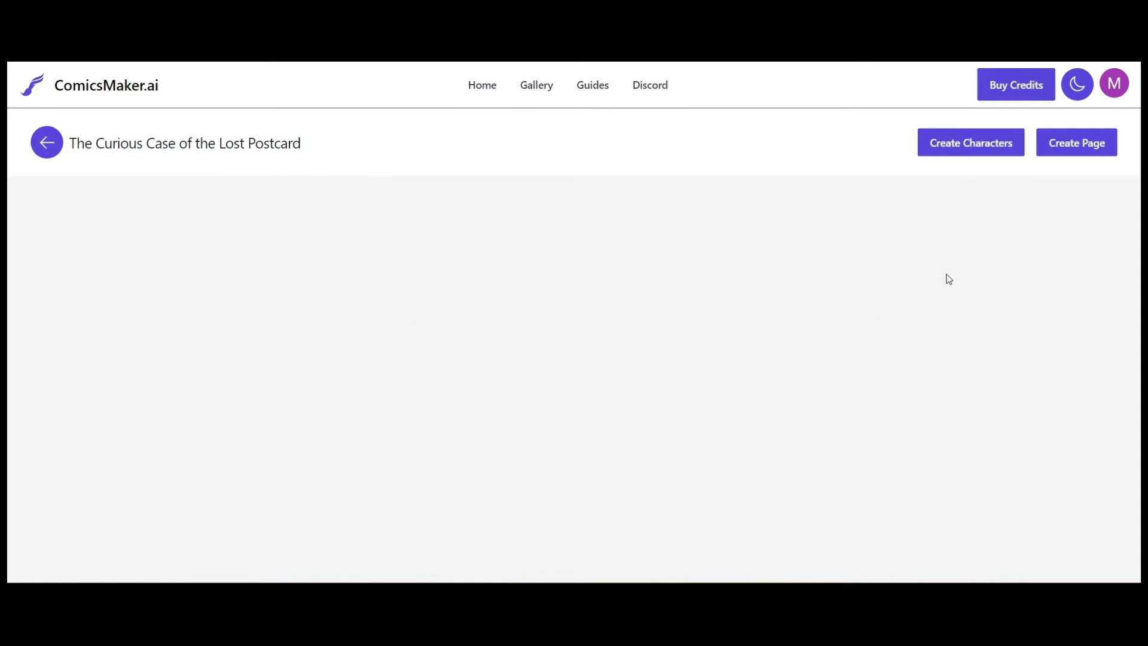
{"action": "left_click", "coordinate": [963, 150]}
{"action": "left_click", "coordinate": [324, 229]}
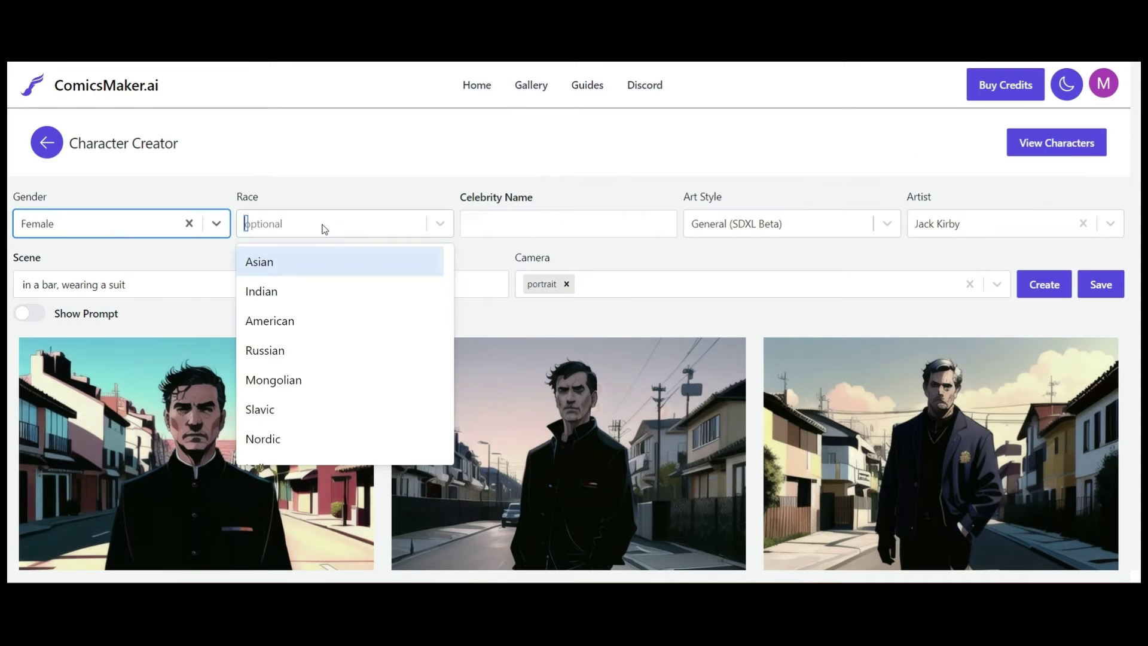
{"action": "scroll", "coordinate": [341, 395], "scroll_direction": "down", "scroll_amount": 3}
{"action": "left_click", "coordinate": [289, 447]}
Name her Matilda, choose DC/Marvel style, set scene 'In an office' and generate portraits.
{"action": "left_click", "coordinate": [525, 223]}
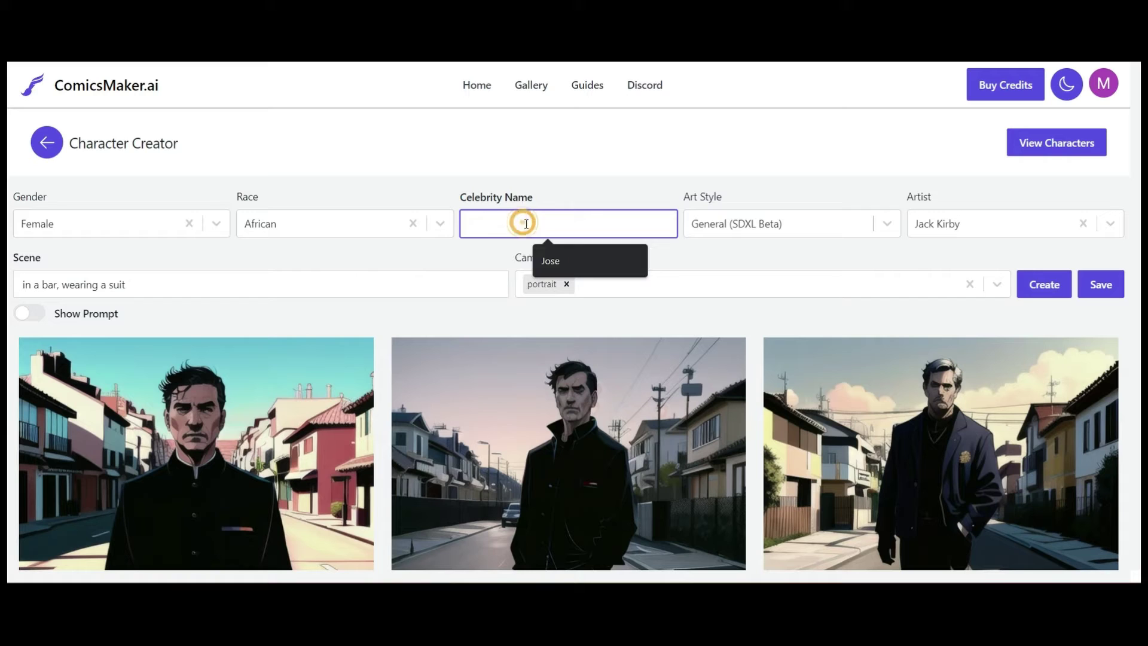
{"action": "type", "text": "Mati"}
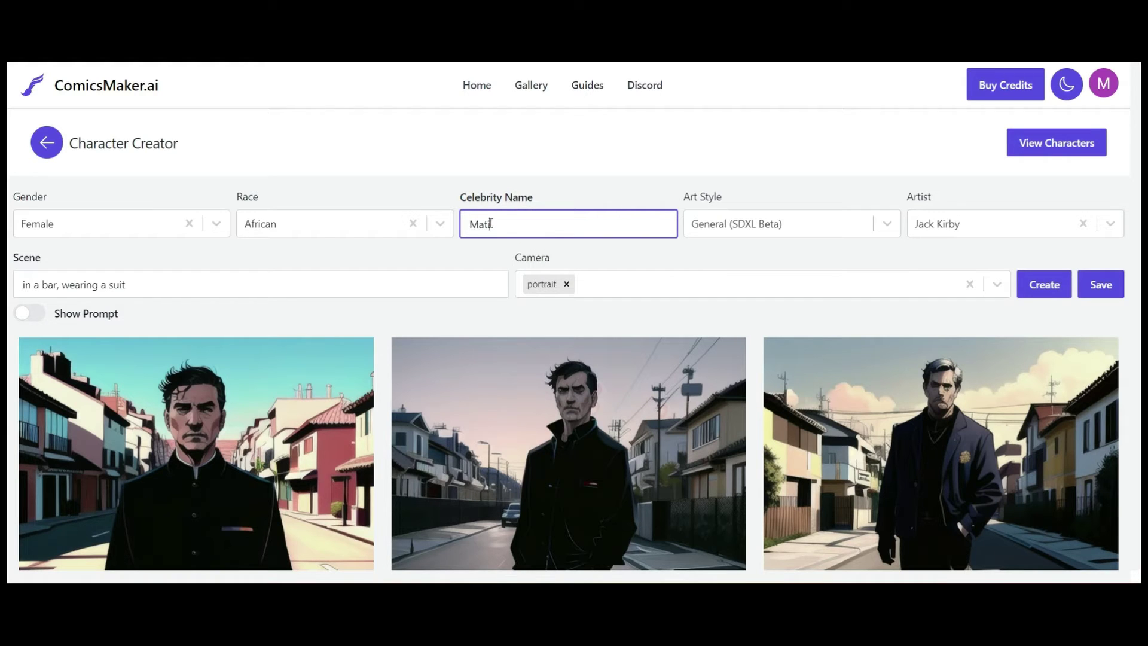
{"action": "type", "text": "lda"}
{"action": "left_click", "coordinate": [801, 224]}
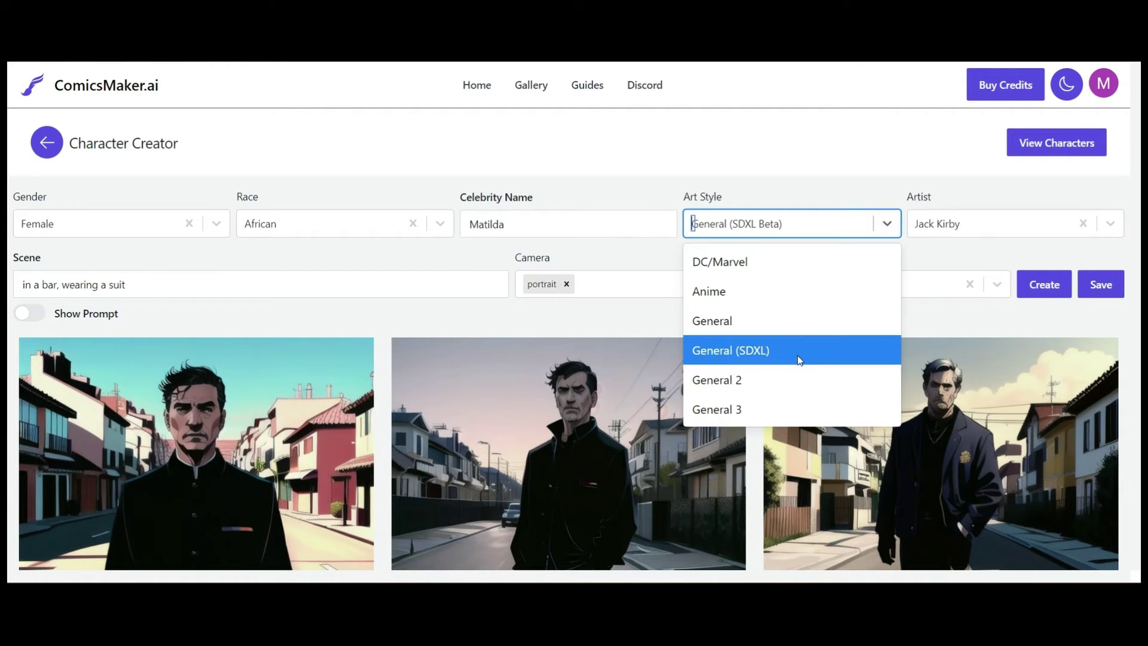
{"action": "left_click", "coordinate": [756, 264]}
{"action": "left_click_drag", "start_coordinate": [151, 285], "coordinate": [15, 281]}
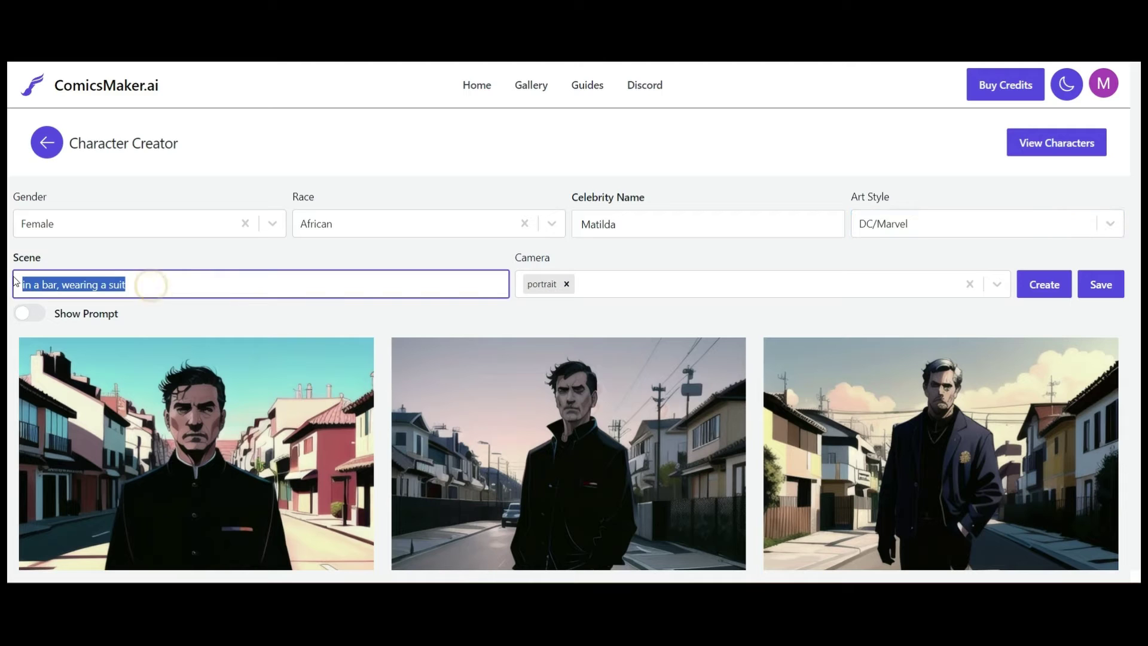
{"action": "type", "text": "In an office"}
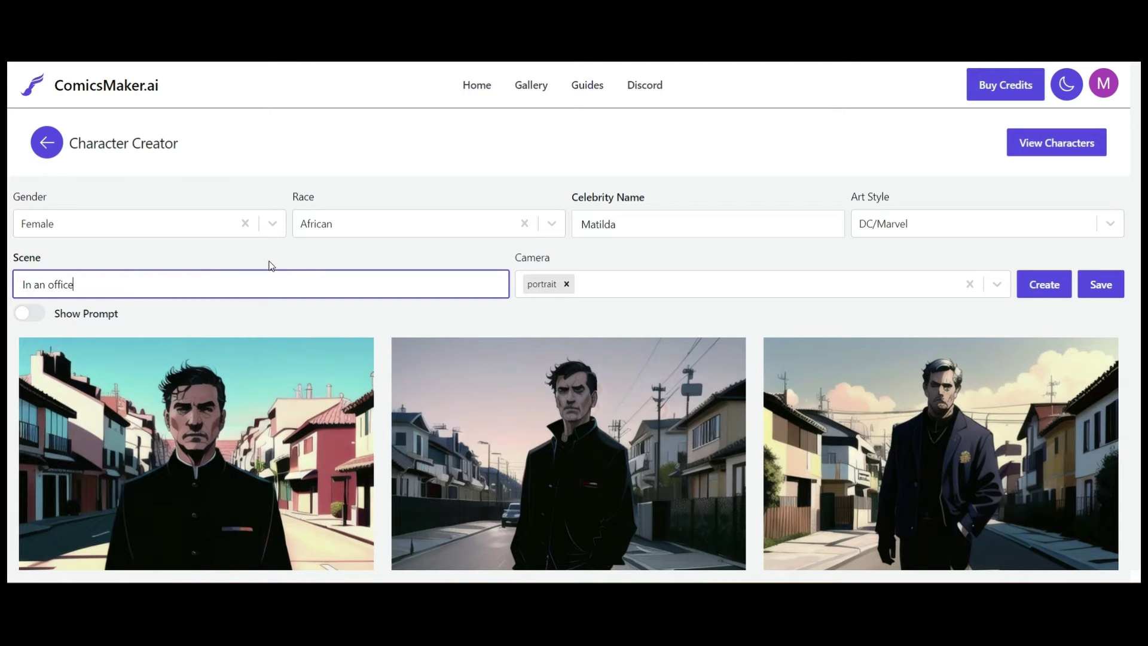
{"action": "left_click", "coordinate": [1043, 284]}
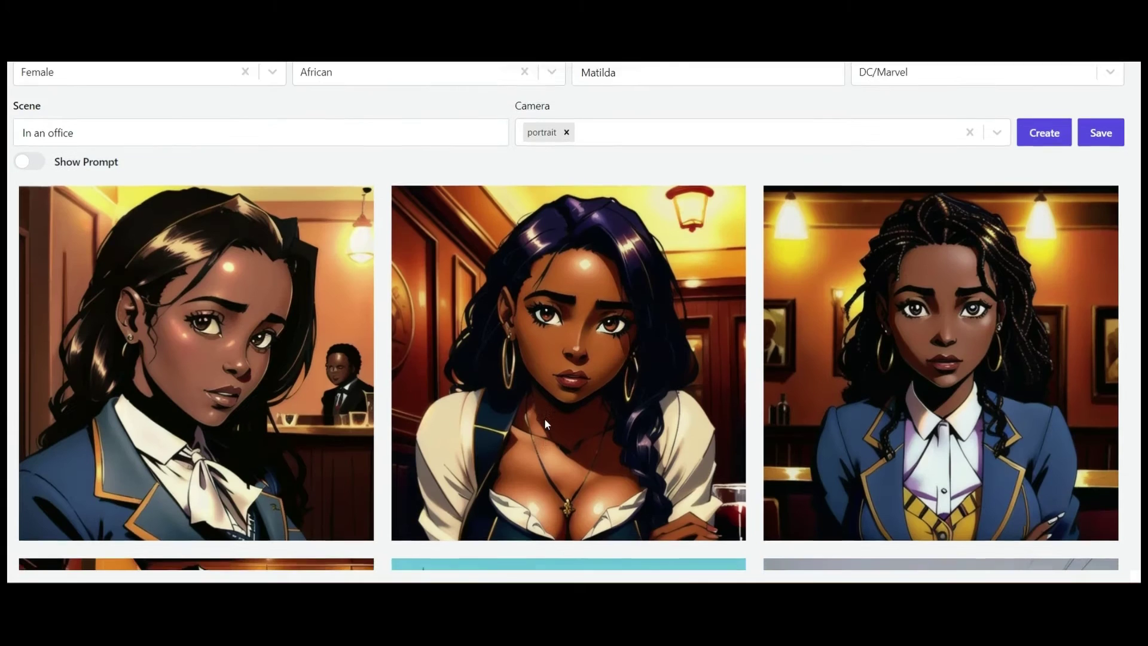
{"action": "scroll", "coordinate": [546, 419], "scroll_direction": "down", "scroll_amount": 5}
{"action": "scroll", "coordinate": [547, 416], "scroll_direction": "up", "scroll_amount": 3}
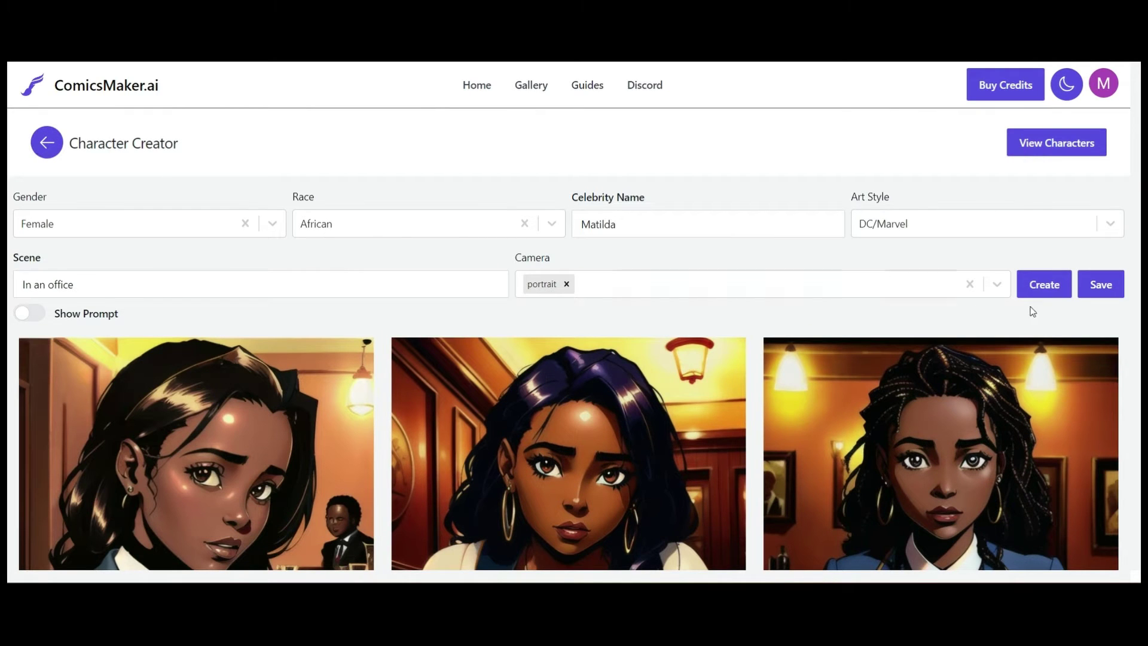
Create a new blank page for the story from its project page.
{"action": "left_click", "coordinate": [49, 151]}
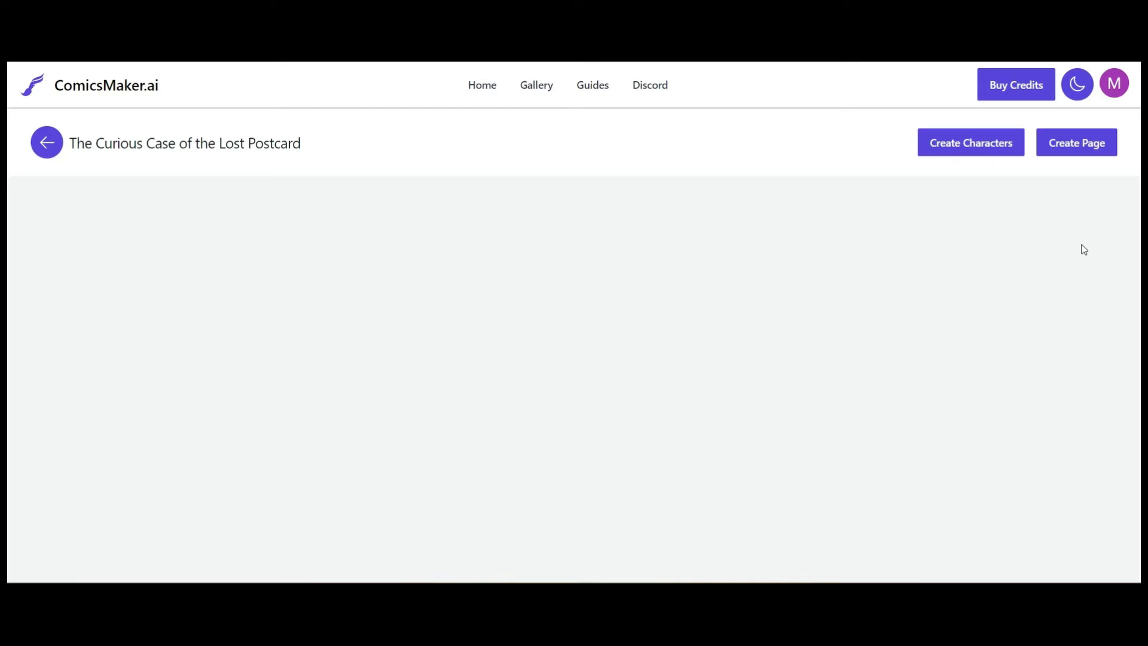
{"action": "left_click", "coordinate": [1075, 145]}
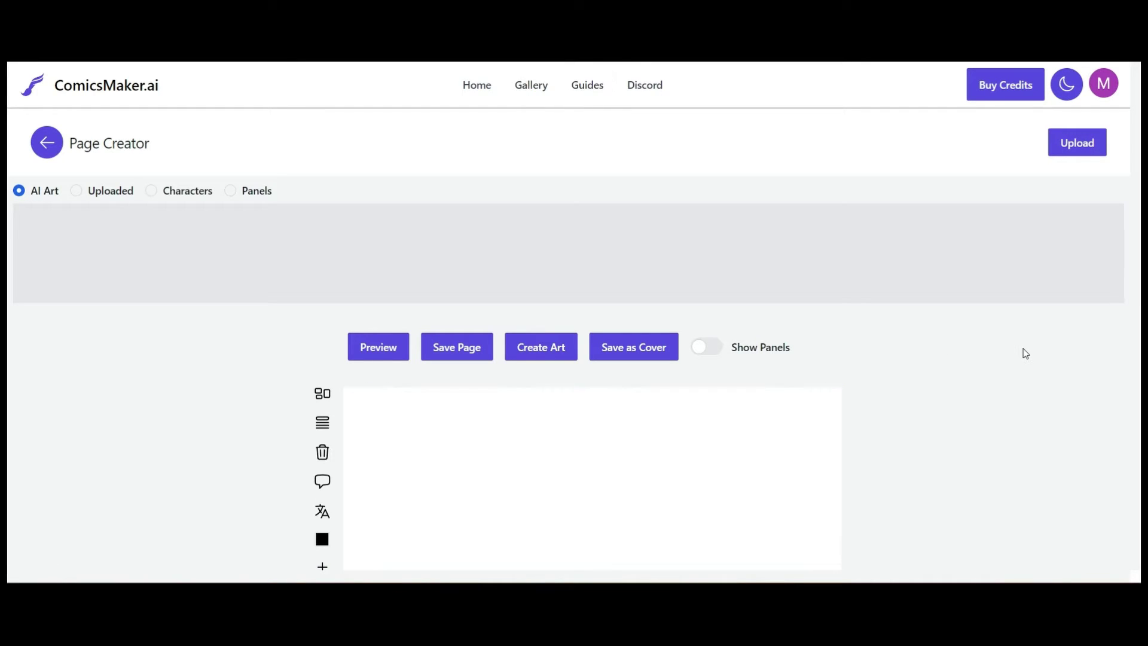
{"action": "scroll", "coordinate": [1026, 352], "scroll_direction": "down", "scroll_amount": 2}
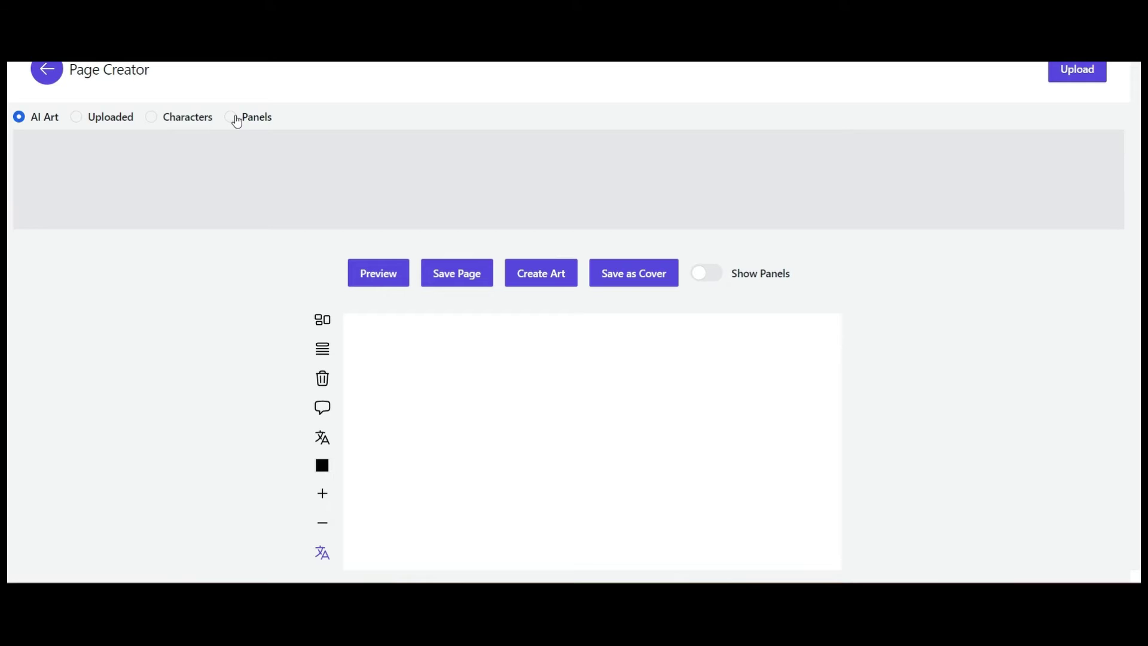
Browse the Characters, AI Art, Uploaded and Panels image sources, ending on Characters.
{"action": "left_click", "coordinate": [151, 118]}
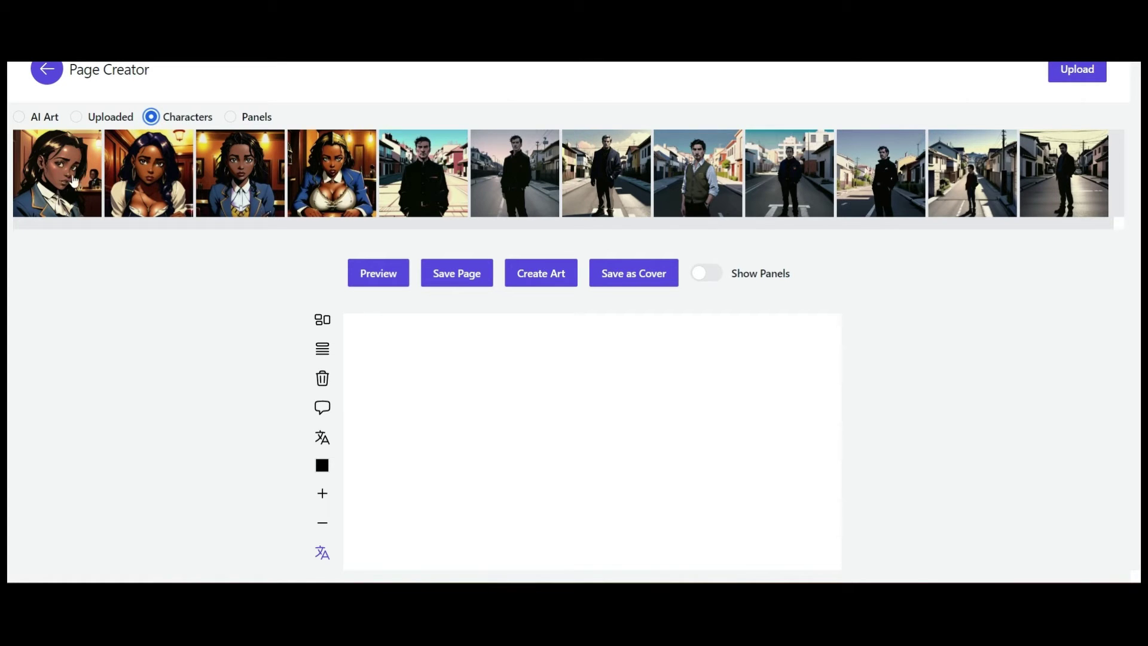
{"action": "left_click", "coordinate": [20, 120]}
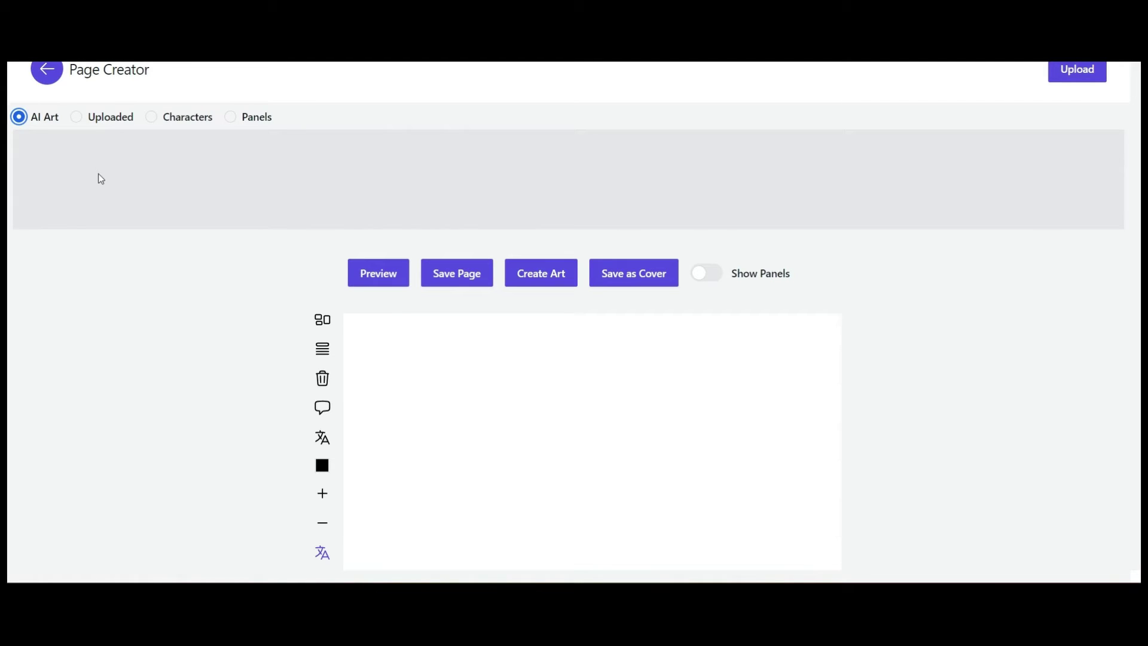
{"action": "left_click", "coordinate": [78, 117]}
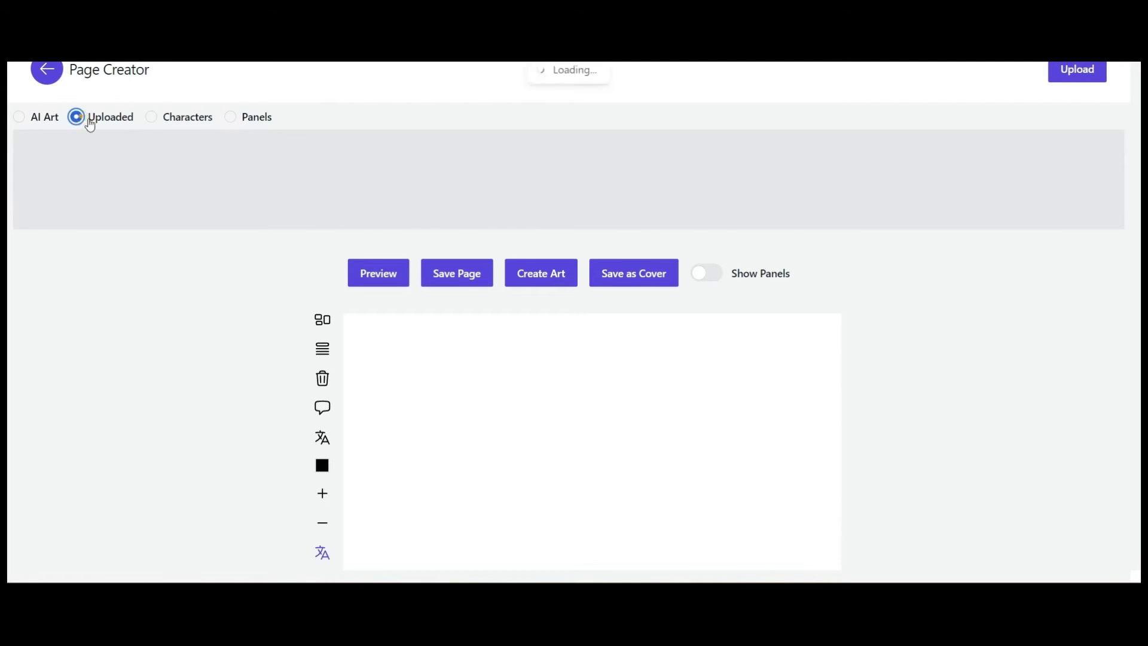
{"action": "left_click", "coordinate": [158, 117]}
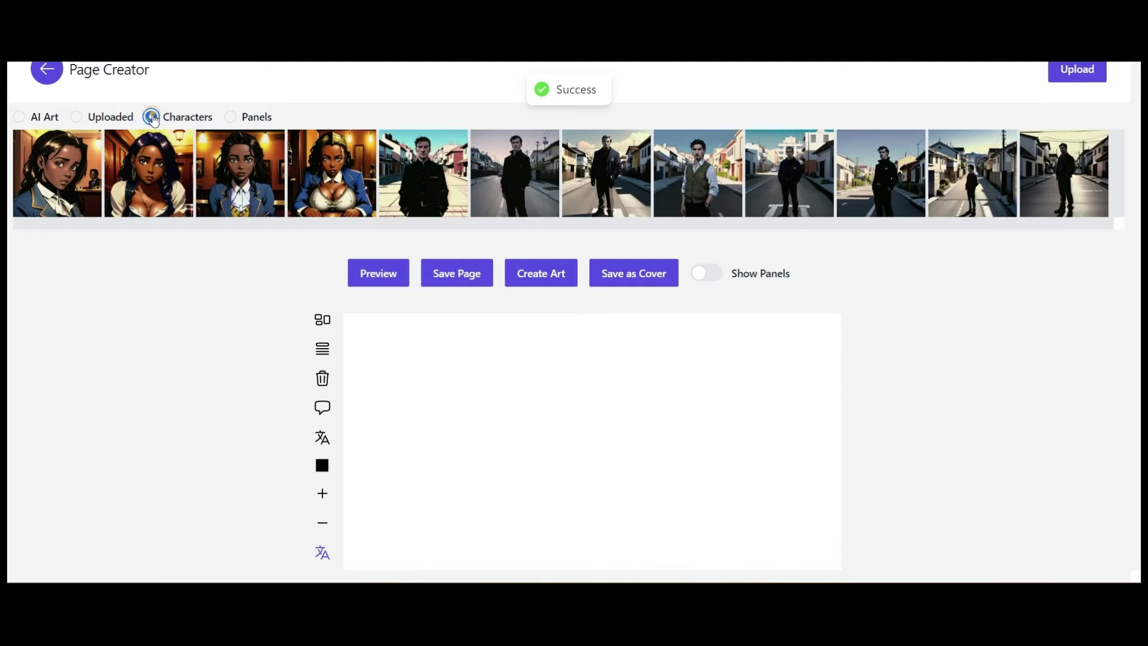
{"action": "left_click", "coordinate": [230, 117]}
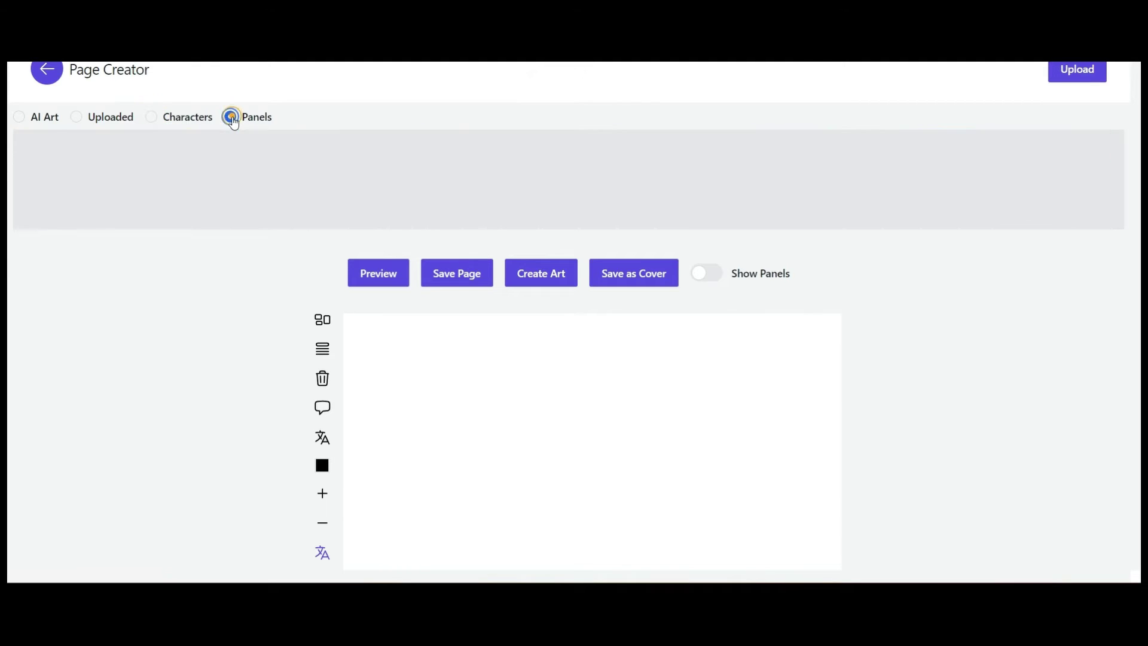
{"action": "left_click", "coordinate": [151, 117]}
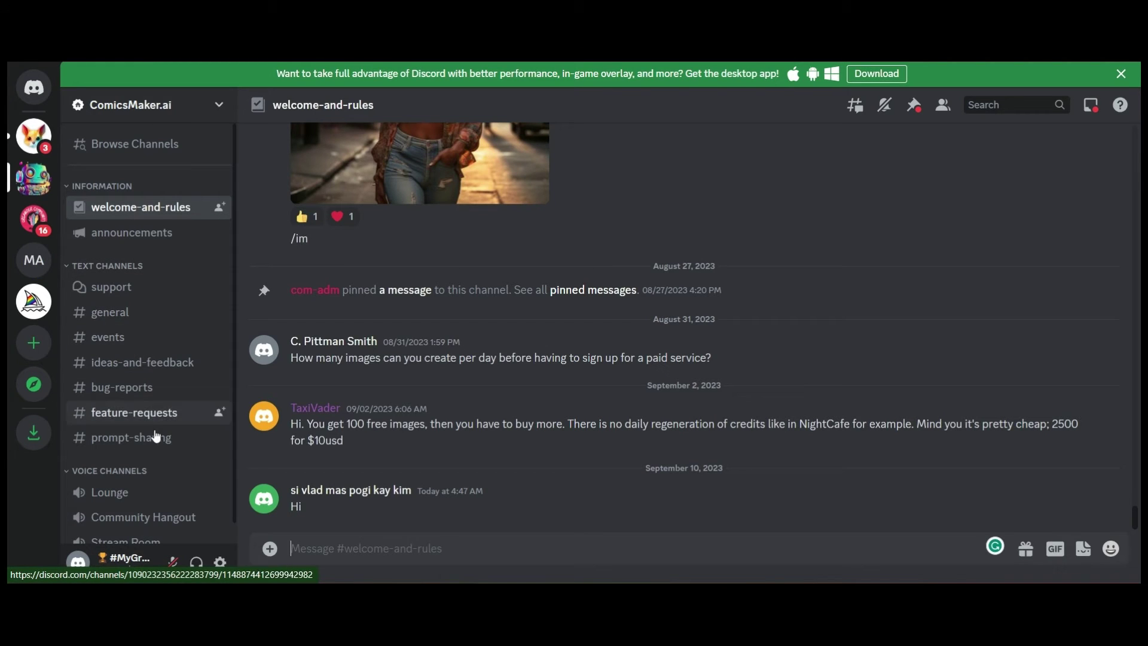
Scroll back through older messages in the Discord welcome-and-rules channel.
{"action": "left_click", "coordinate": [127, 207]}
{"action": "scroll", "coordinate": [802, 350], "scroll_direction": "up", "scroll_amount": 15}
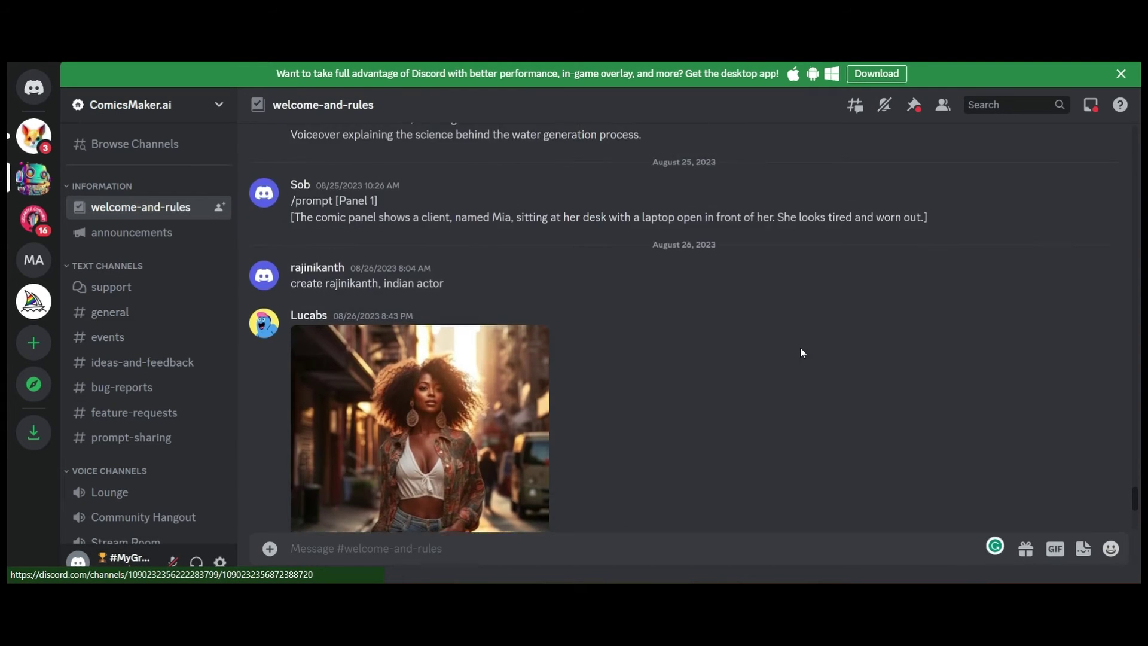
{"action": "scroll", "coordinate": [801, 352], "scroll_direction": "up", "scroll_amount": 15}
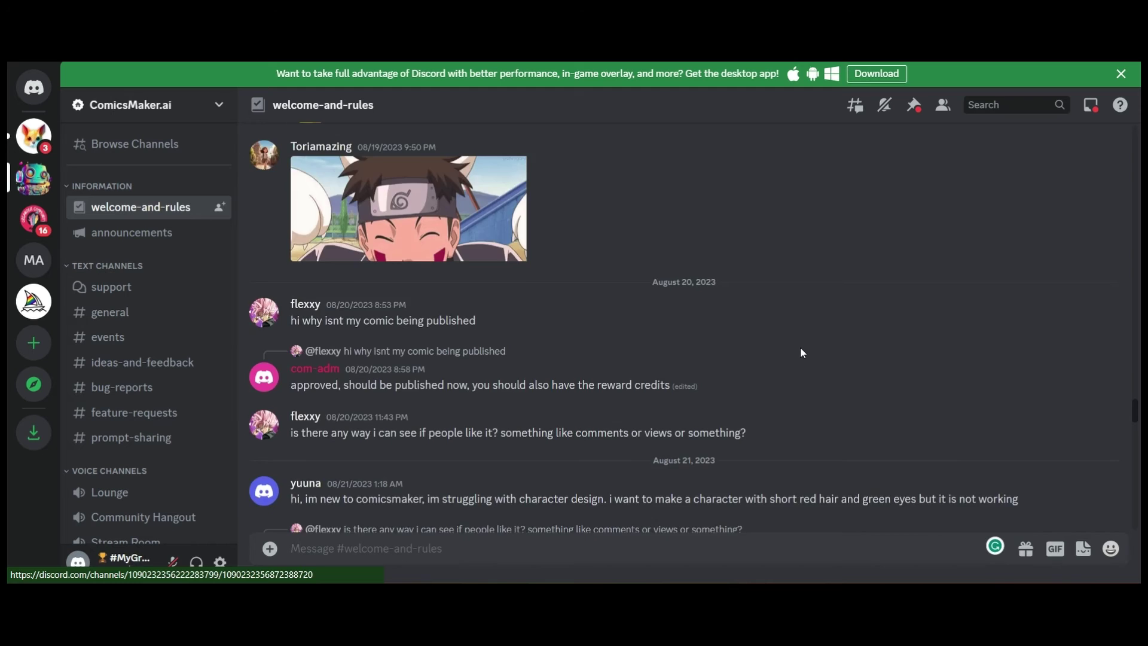
{"action": "scroll", "coordinate": [802, 352], "scroll_direction": "up", "scroll_amount": 15}
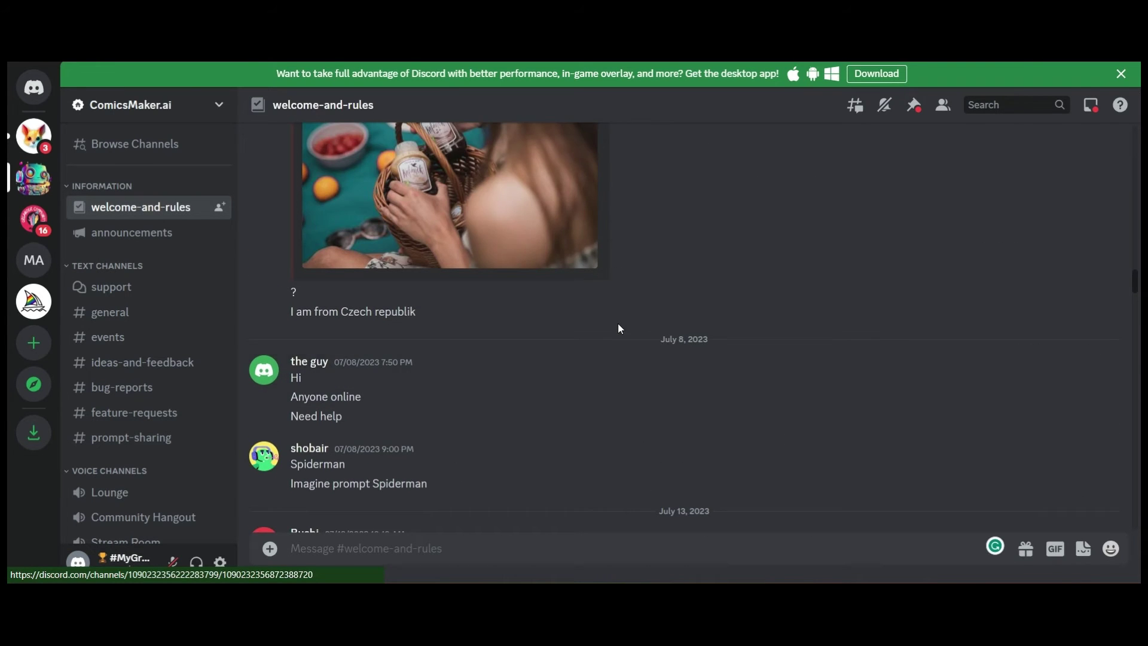
{"action": "scroll", "coordinate": [619, 326], "scroll_direction": "up", "scroll_amount": 4}
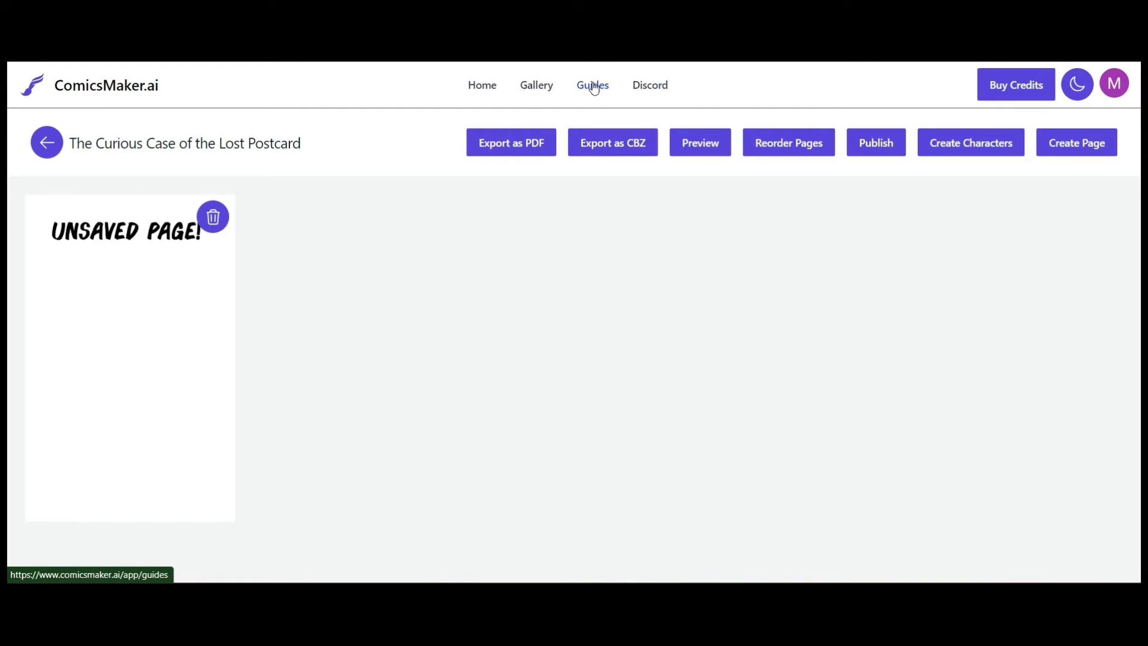
Open the 'How to create panels?' guide and raise the volume for its video.
{"action": "left_click", "coordinate": [593, 85]}
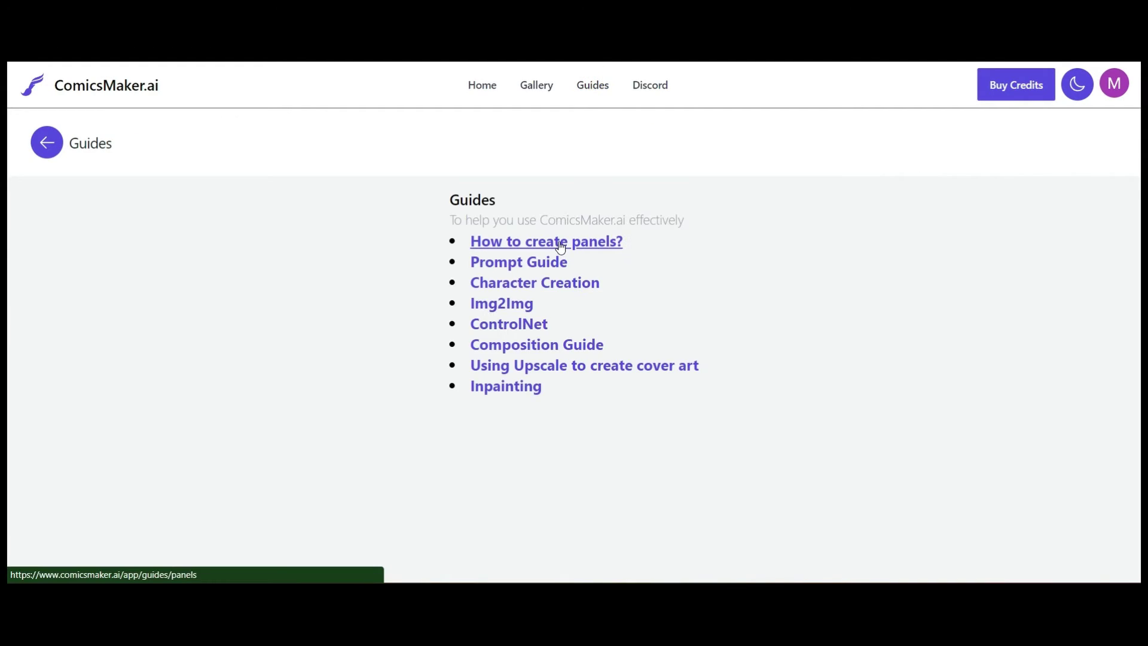
{"action": "left_click", "coordinate": [558, 241]}
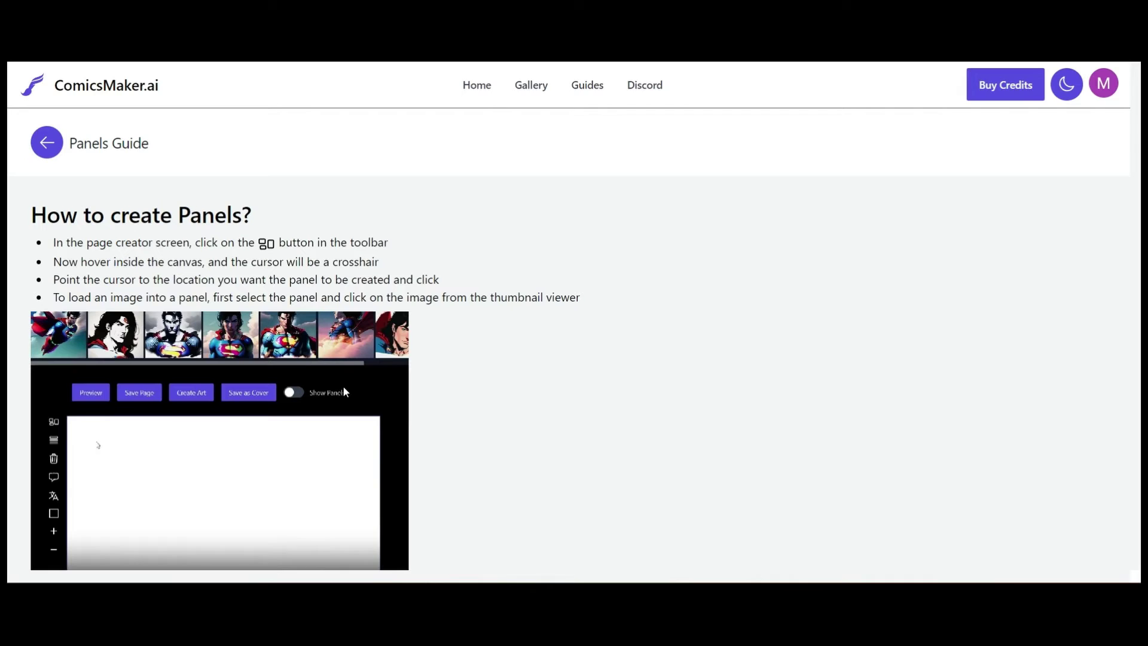
{"action": "scroll", "coordinate": [615, 388], "scroll_direction": "down", "scroll_amount": 1}
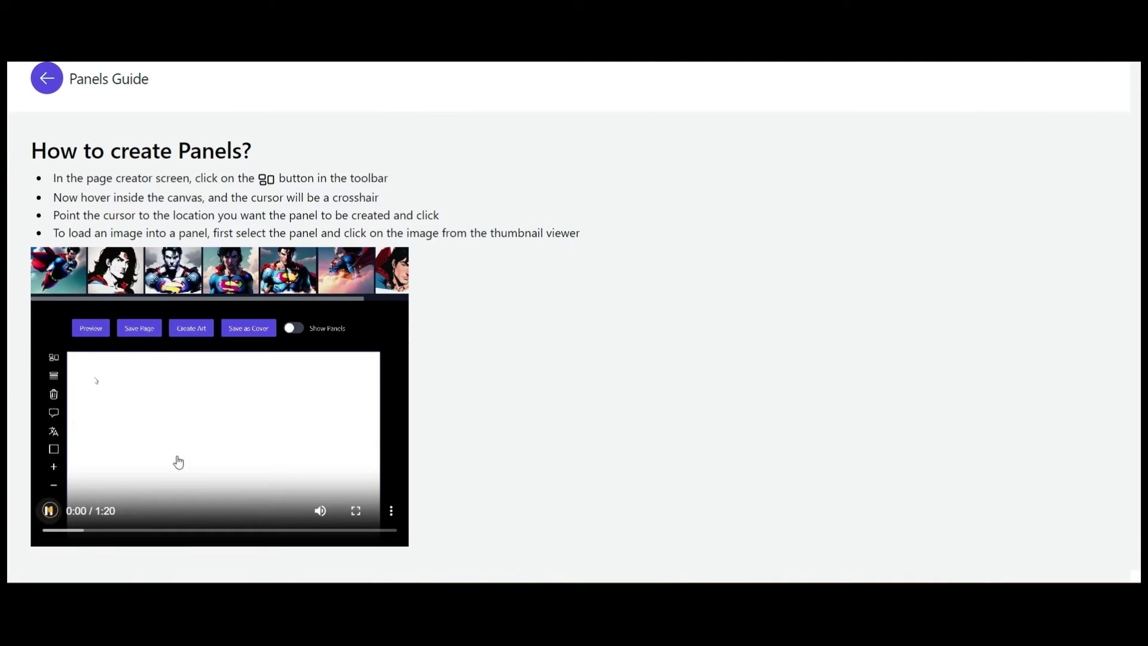
{"action": "key", "text": "XF86AudioRaiseVolume"}
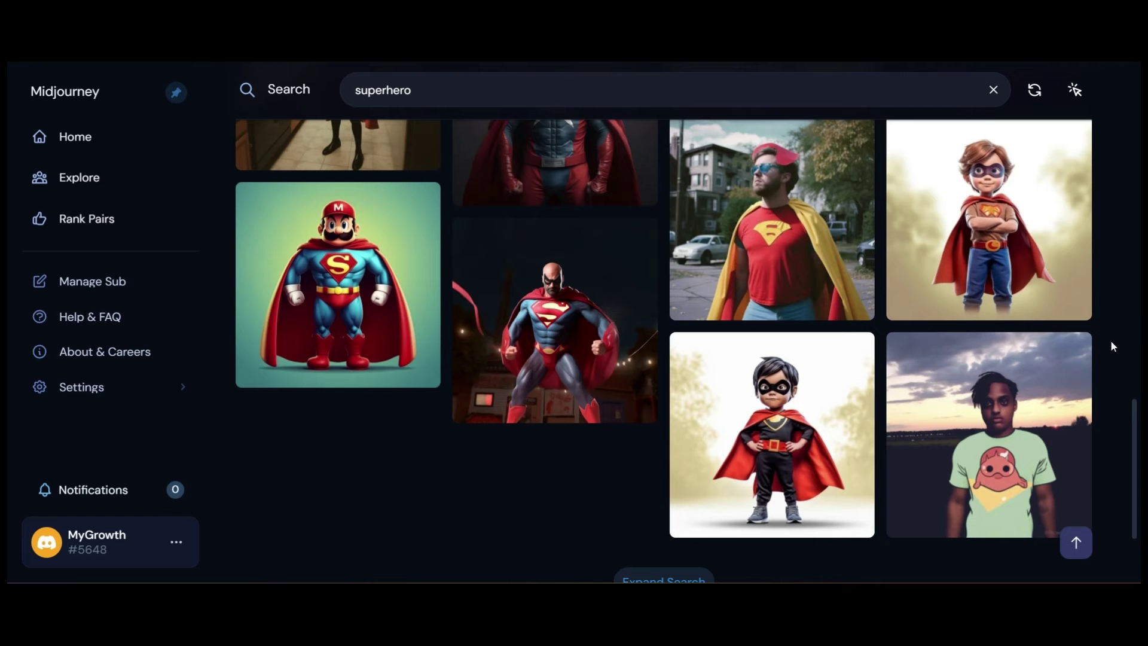
{"action": "scroll", "coordinate": [1112, 346], "scroll_direction": "down", "scroll_amount": 2}
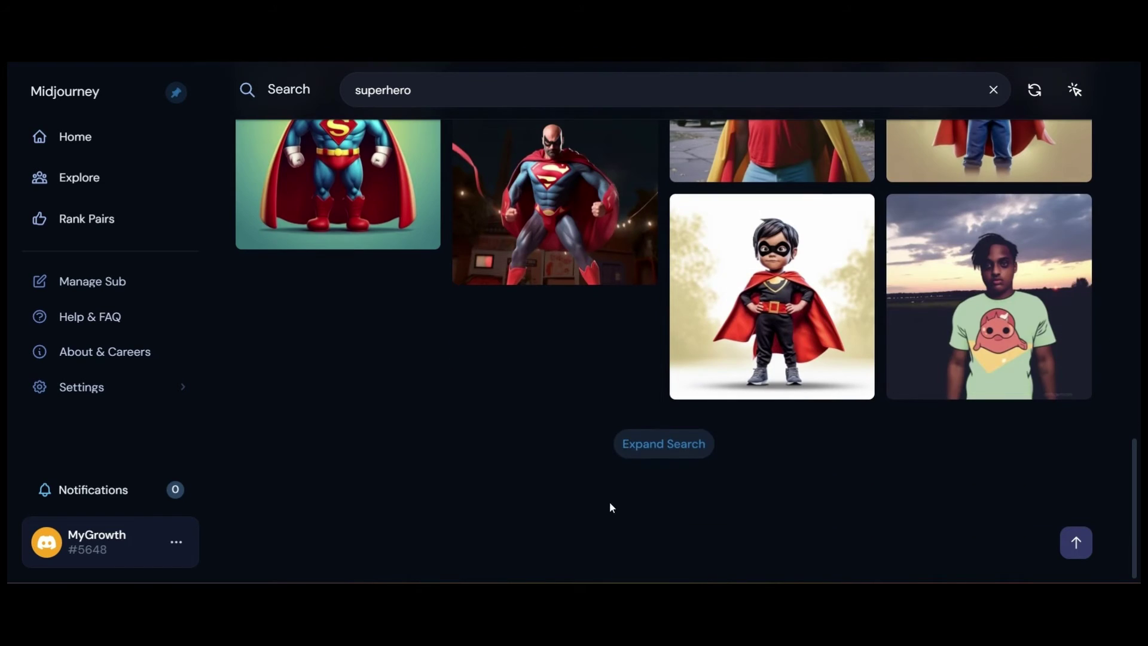
{"action": "scroll", "coordinate": [984, 423], "scroll_direction": "up", "scroll_amount": 4}
{"action": "scroll", "coordinate": [1003, 426], "scroll_direction": "down", "scroll_amount": 4}
{"action": "scroll", "coordinate": [1003, 425], "scroll_direction": "up", "scroll_amount": 6}
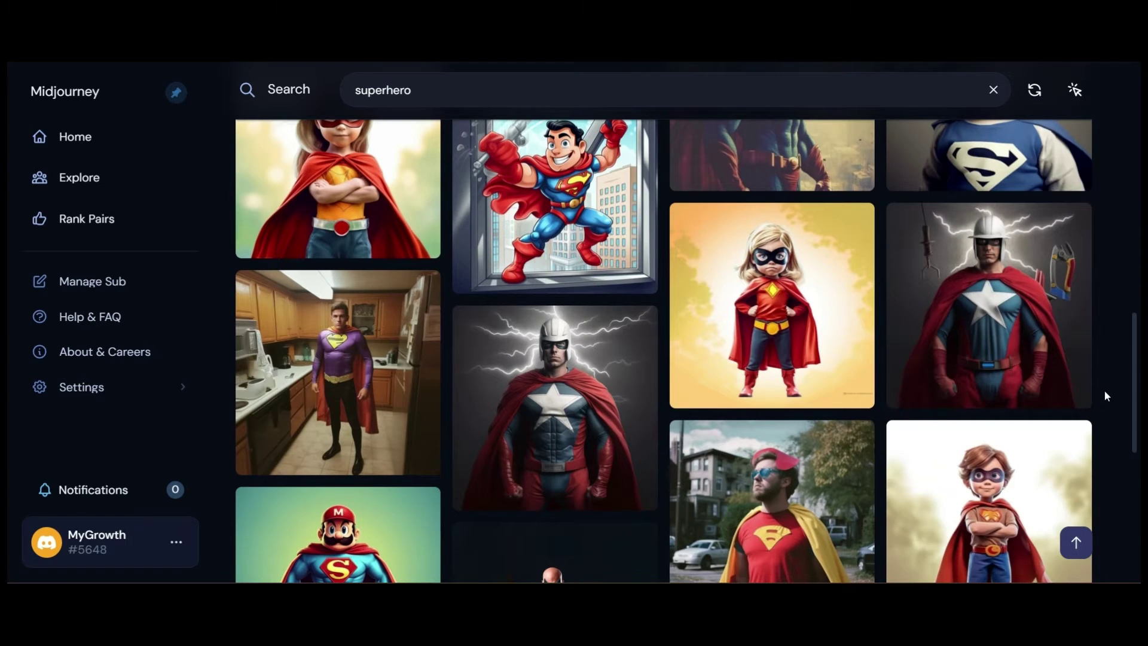
{"action": "scroll", "coordinate": [1105, 393], "scroll_direction": "up", "scroll_amount": 6}
{"action": "left_click", "coordinate": [359, 89]}
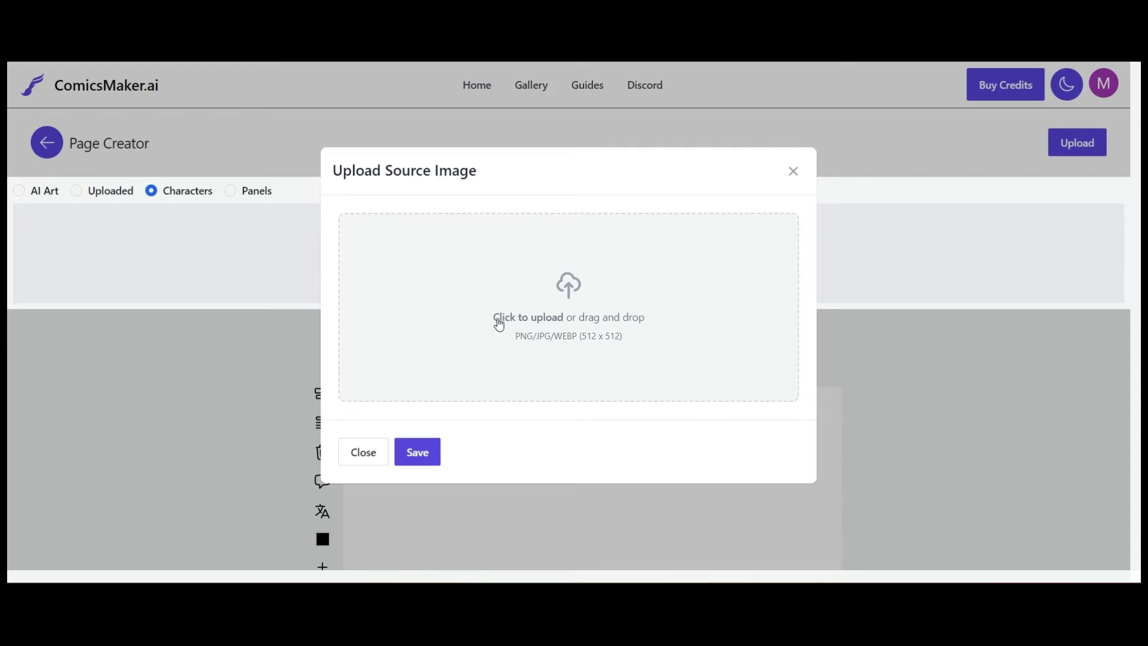
Upload the red-and-yellow superhero image from Downloads and save it to Uploaded sources.
{"action": "left_click", "coordinate": [550, 297]}
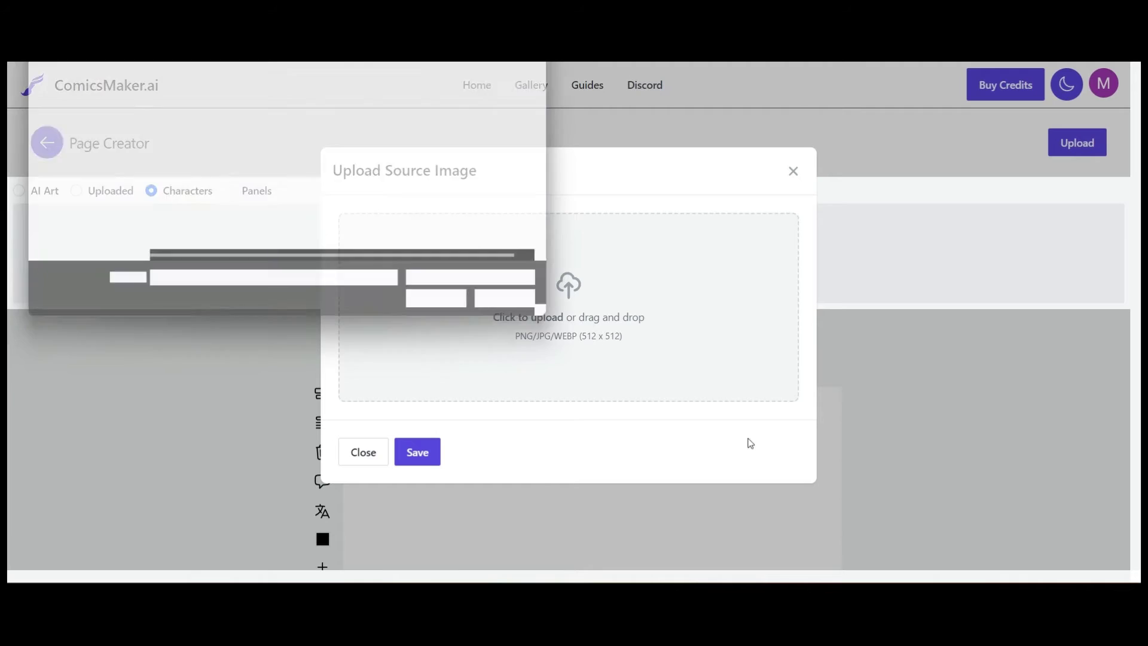
{"action": "left_click", "coordinate": [70, 148]}
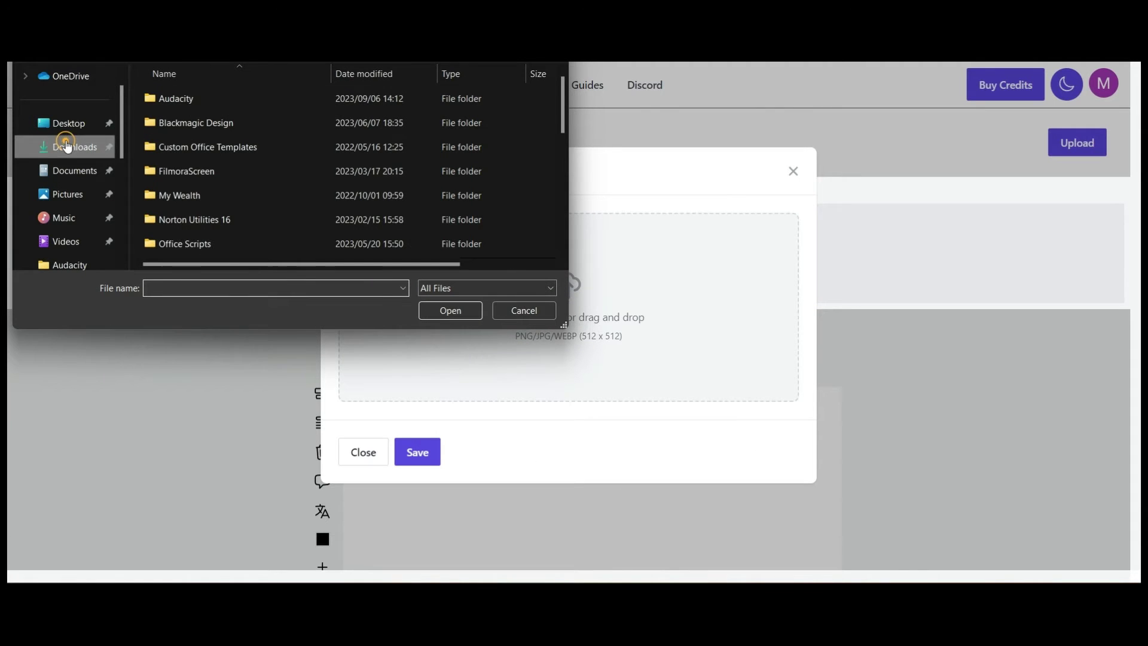
{"action": "left_click", "coordinate": [217, 122]}
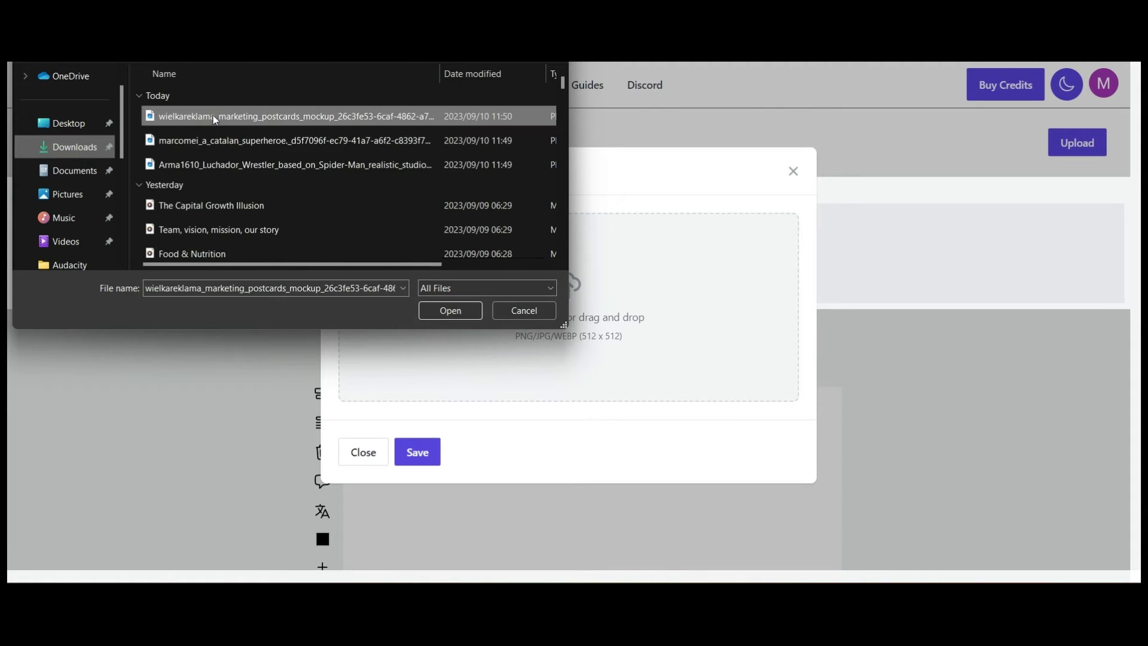
{"action": "left_click", "coordinate": [207, 165]}
{"action": "left_click", "coordinate": [443, 311]}
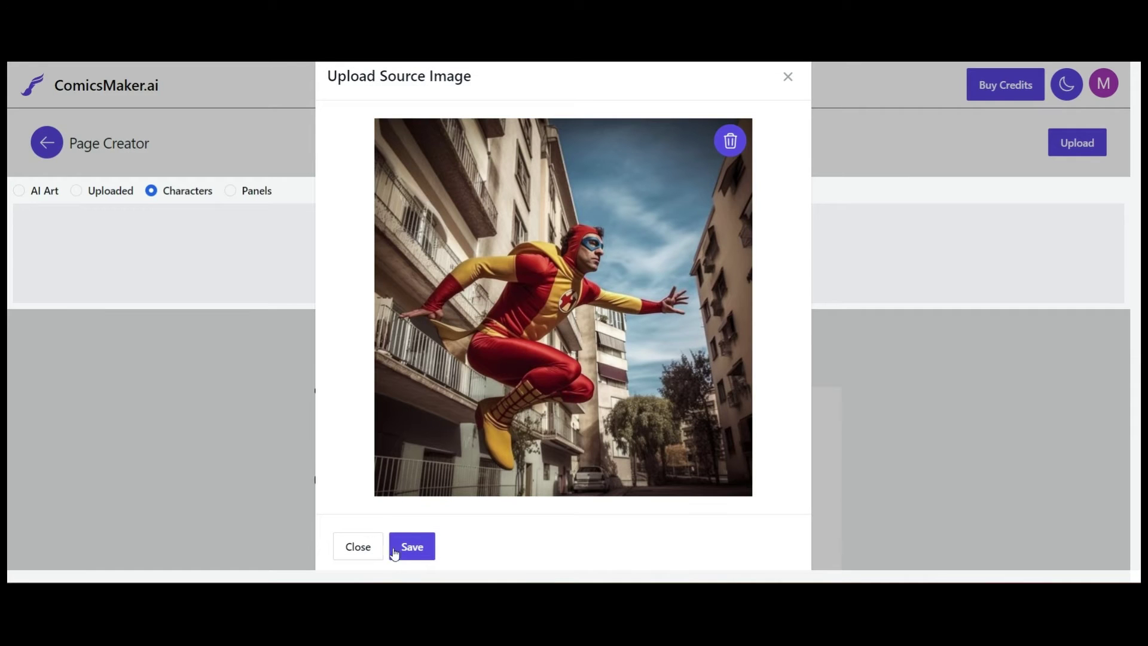
{"action": "scroll", "coordinate": [604, 326], "scroll_direction": "down", "scroll_amount": 1}
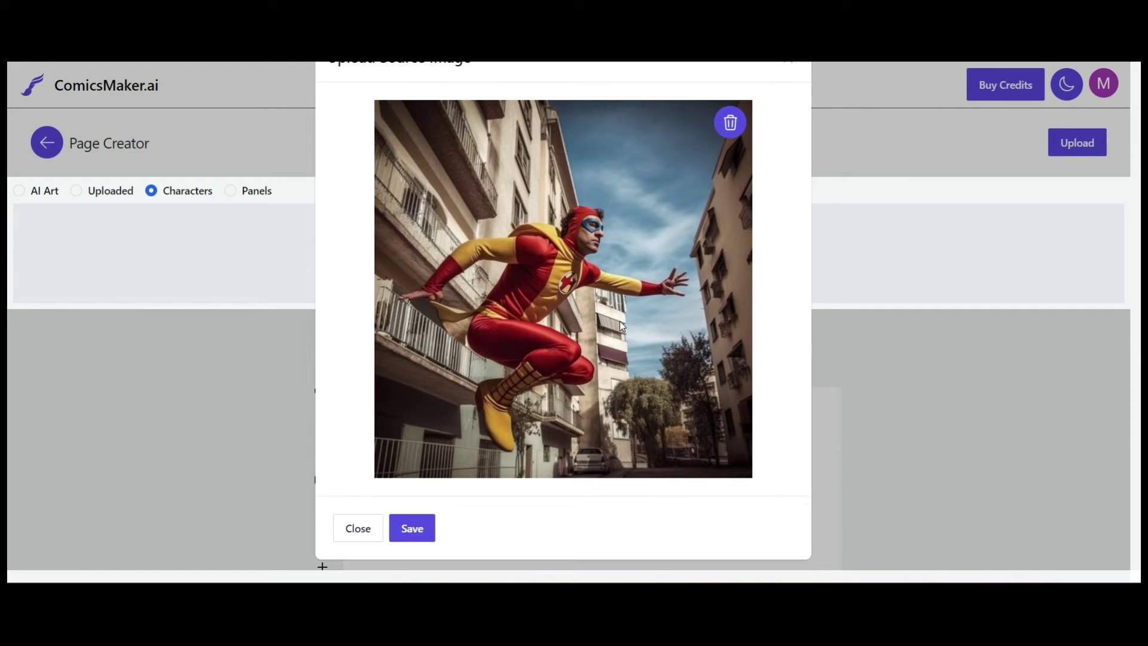
{"action": "left_click", "coordinate": [411, 527]}
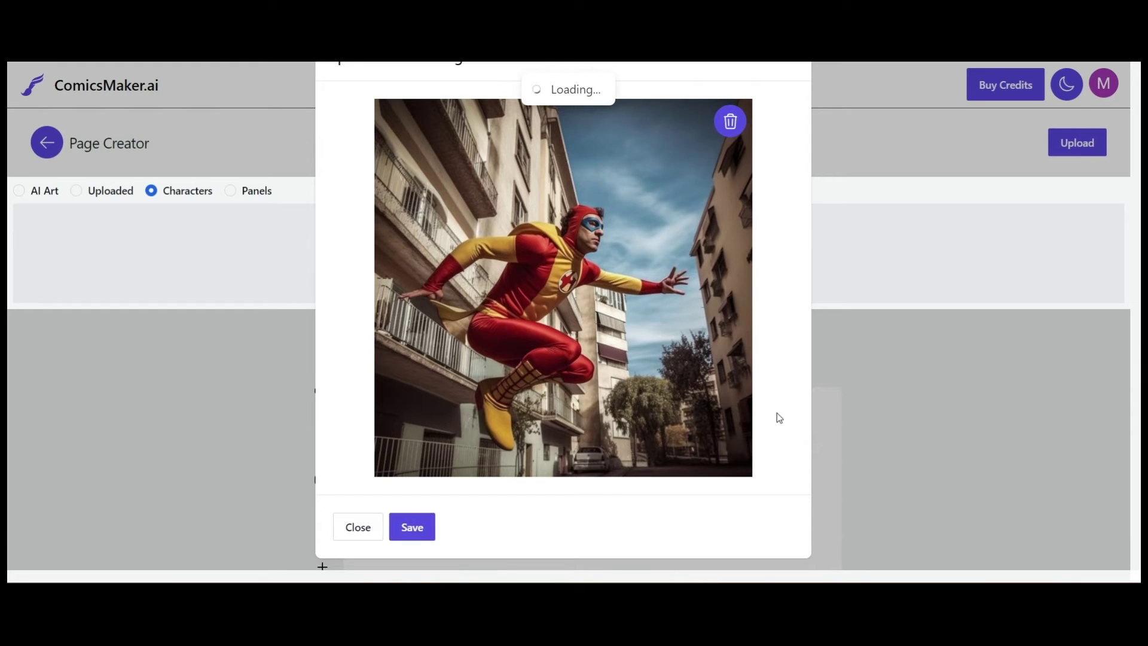
{"action": "left_click", "coordinate": [962, 387]}
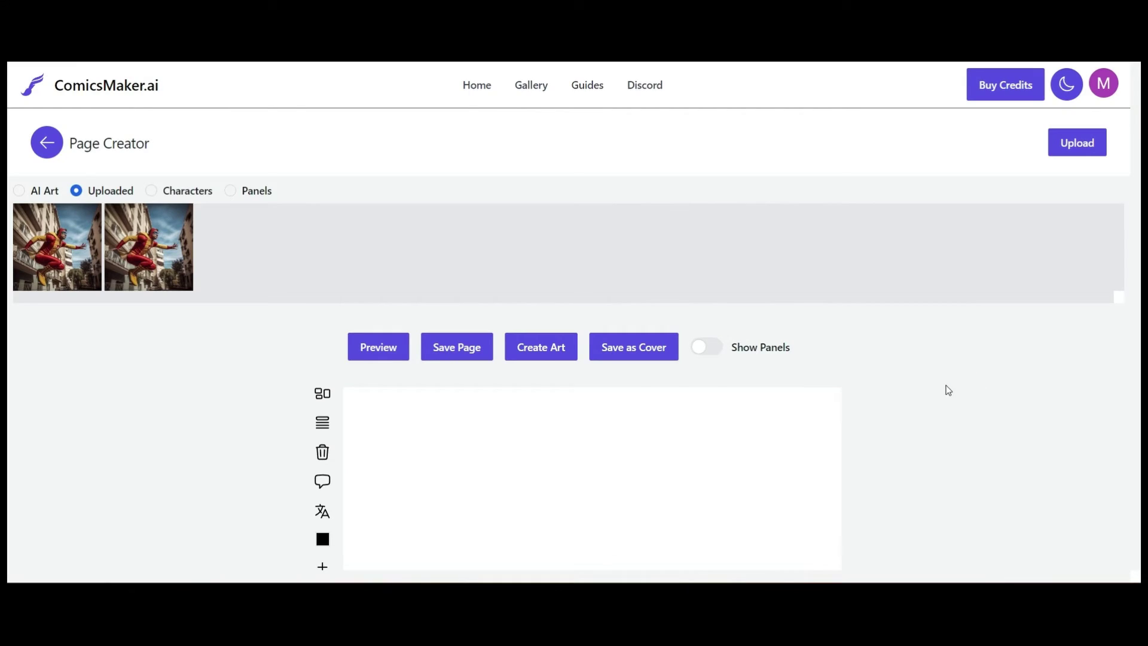
Place a new panel at the page's top left and drag the superhero image into it.
{"action": "scroll", "coordinate": [970, 384], "scroll_direction": "down", "scroll_amount": 2}
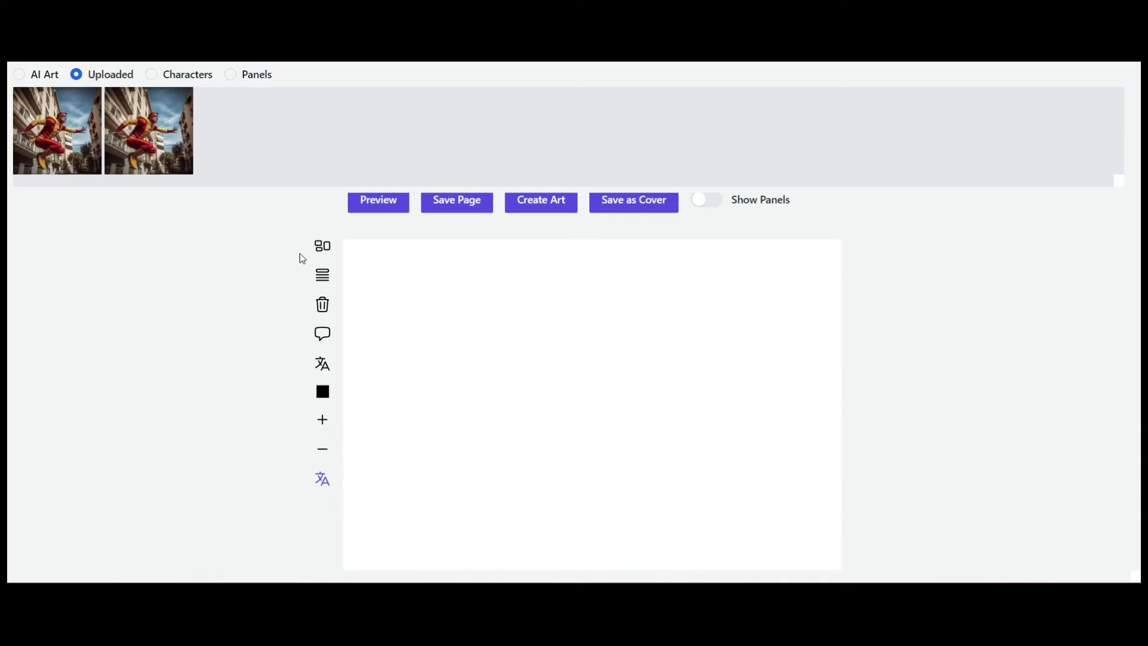
{"action": "left_click", "coordinate": [322, 248]}
{"action": "left_click", "coordinate": [387, 286]}
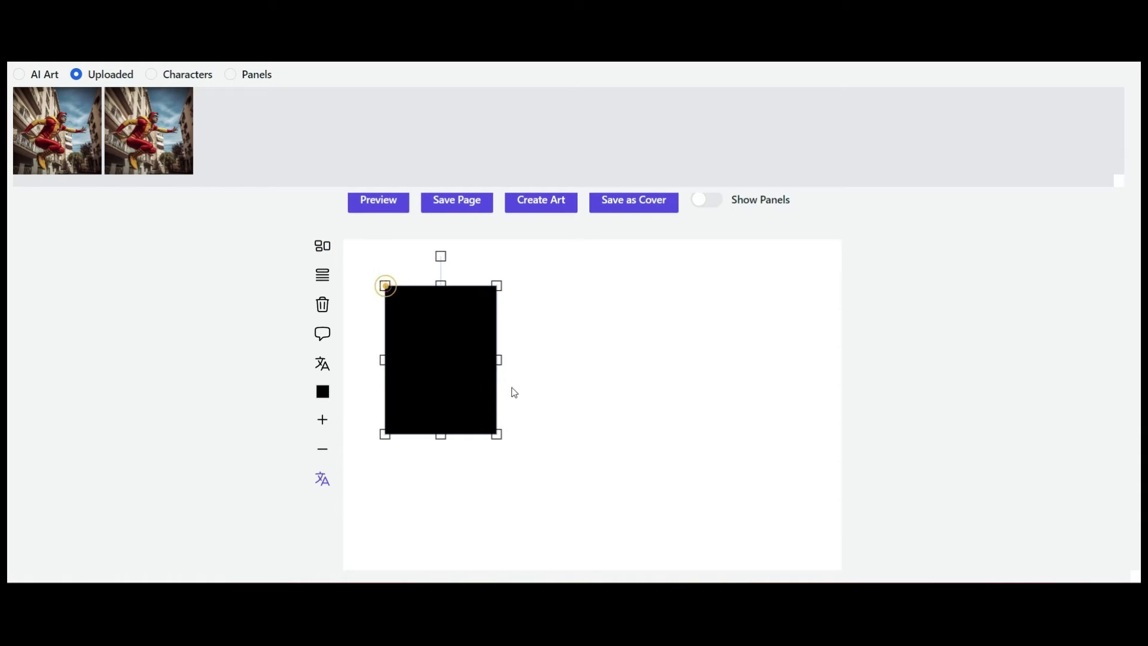
{"action": "left_click_drag", "start_coordinate": [54, 163], "coordinate": [590, 390]}
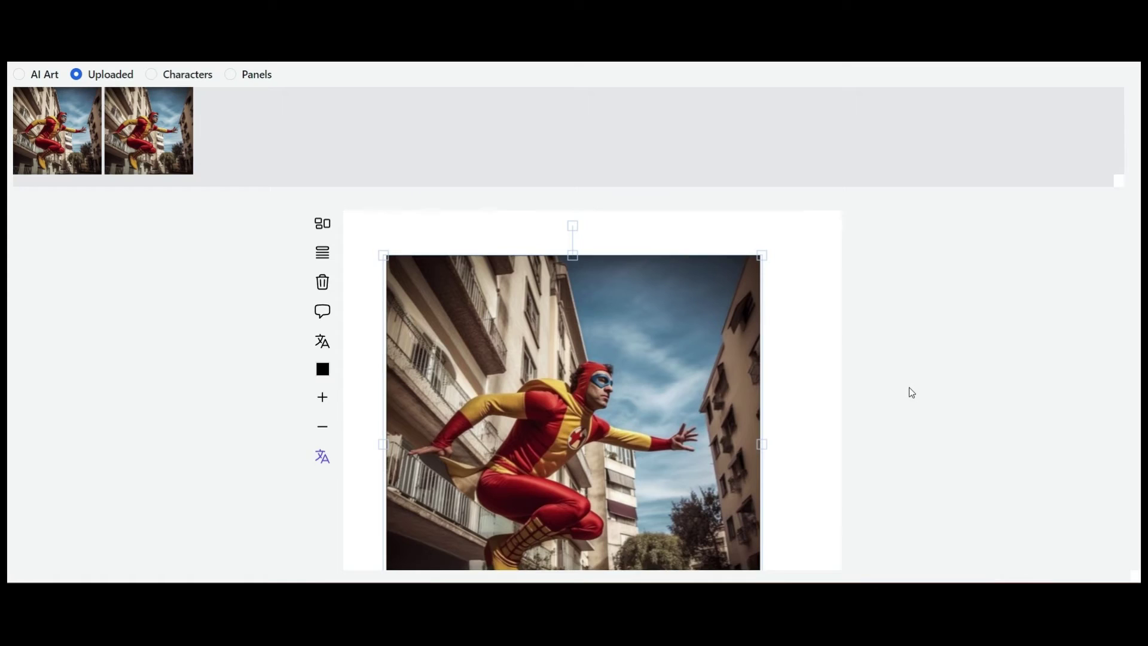
{"action": "scroll", "coordinate": [909, 390], "scroll_direction": "up", "scroll_amount": 3}
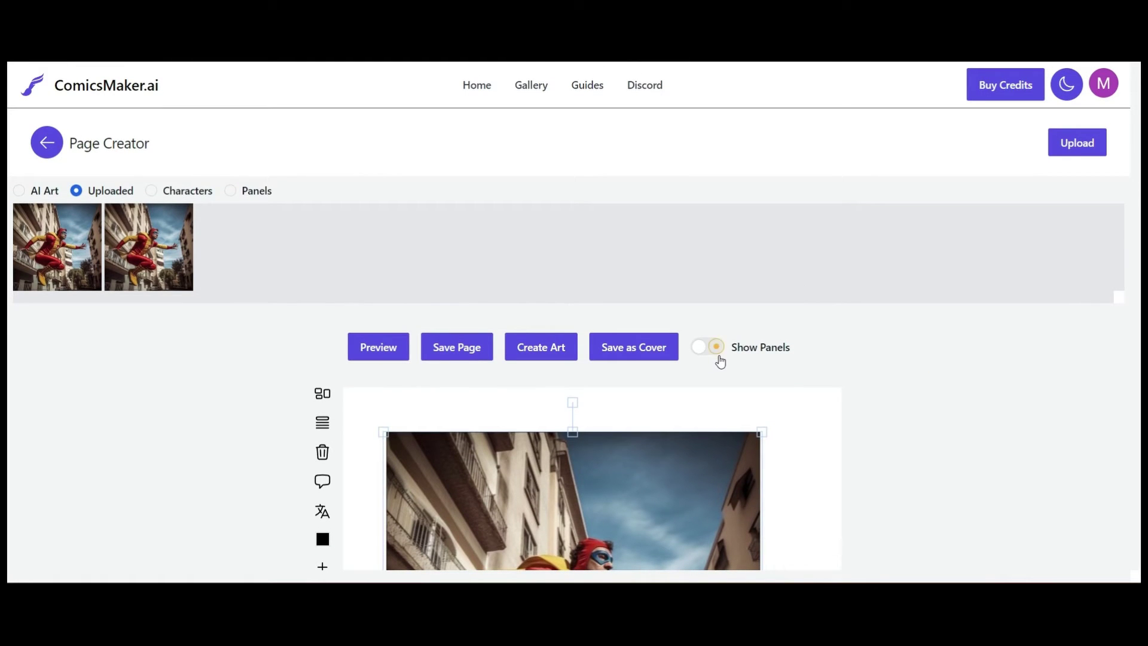
Resize the superhero panel by its corner and edges so the whole figure shows.
{"action": "left_click", "coordinate": [713, 347]}
{"action": "scroll", "coordinate": [700, 359], "scroll_direction": "down", "scroll_amount": 2}
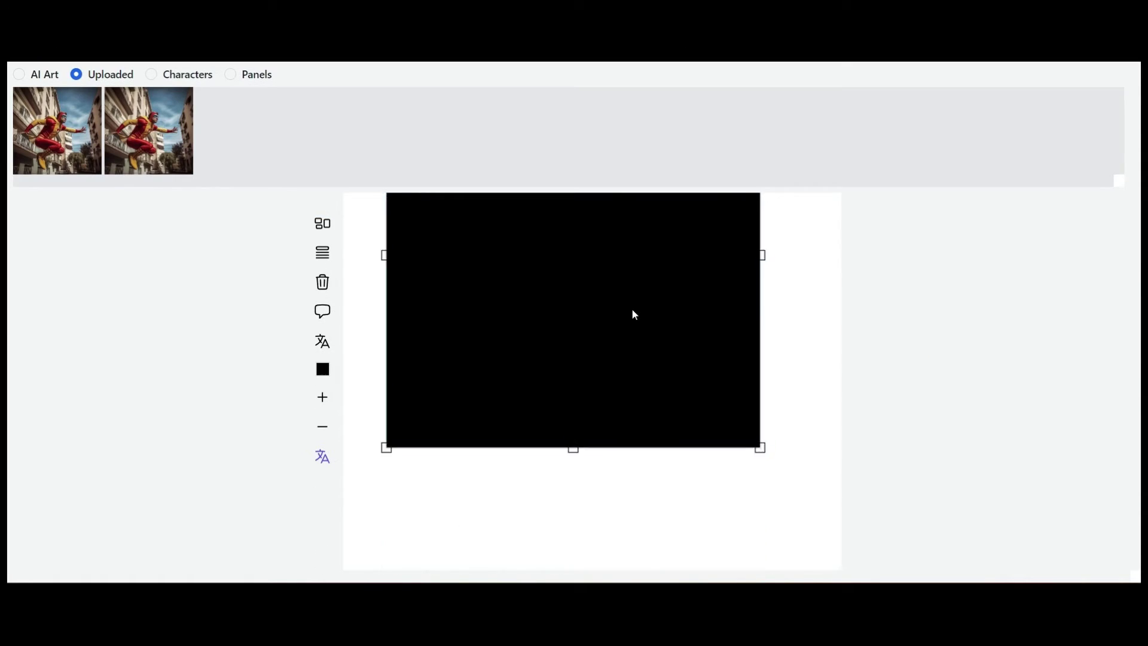
{"action": "left_click_drag", "start_coordinate": [633, 310], "coordinate": [665, 432]}
{"action": "scroll", "coordinate": [760, 353], "scroll_direction": "up", "scroll_amount": 3}
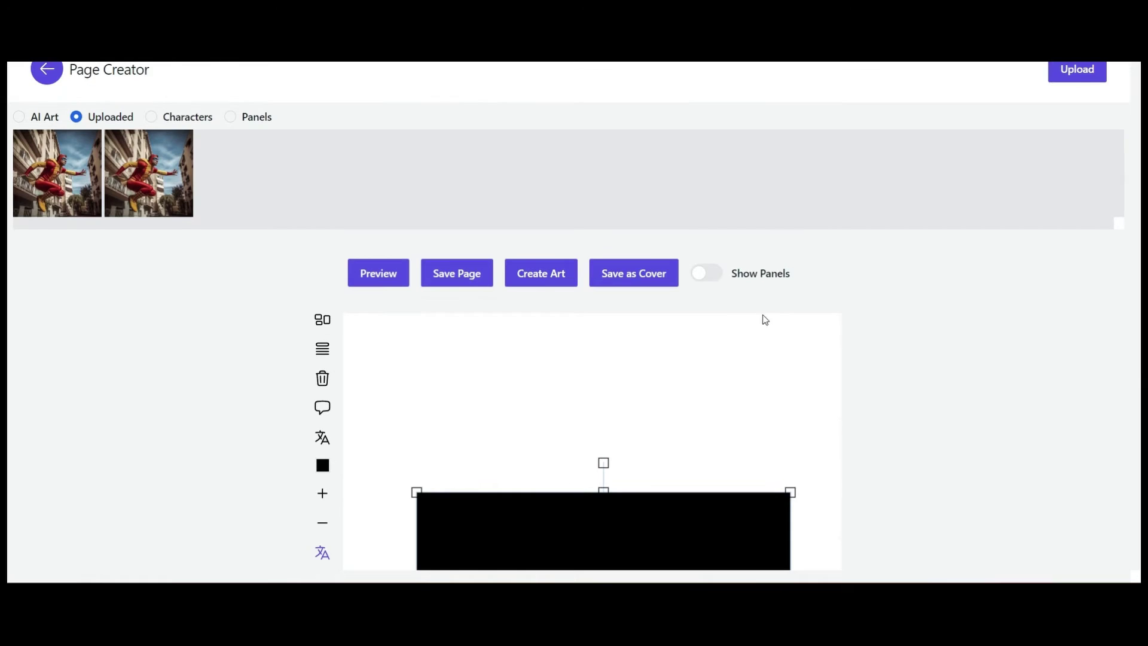
{"action": "left_click", "coordinate": [708, 284]}
{"action": "scroll", "coordinate": [764, 305], "scroll_direction": "down", "scroll_amount": 2}
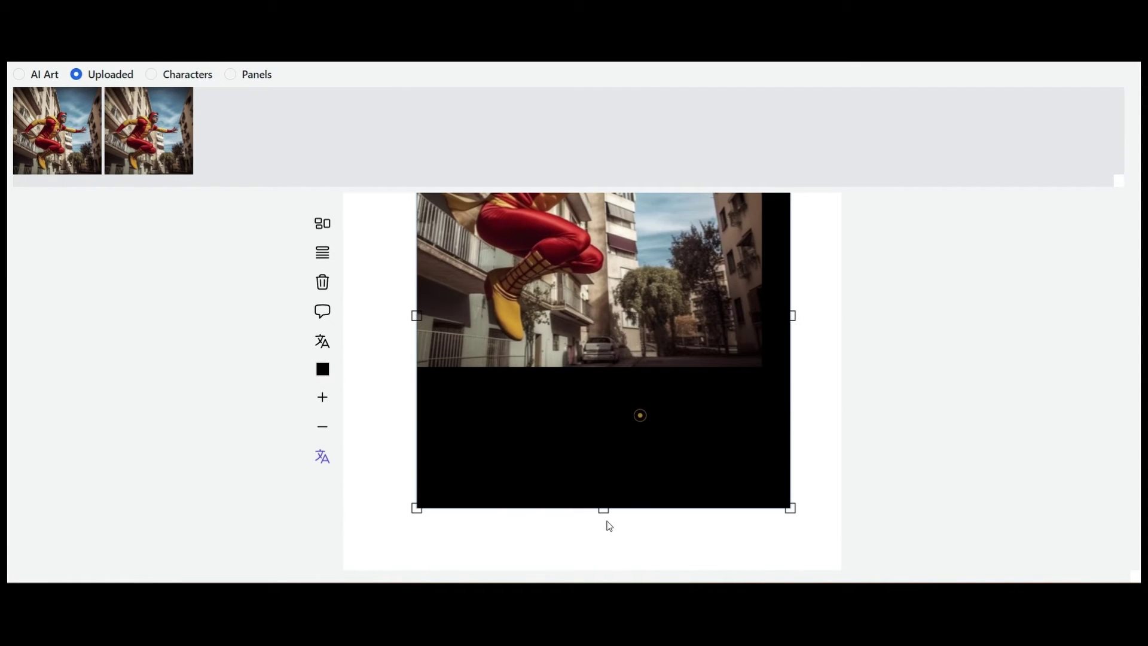
{"action": "mouse_move", "coordinate": [790, 508]}
{"action": "left_mouse_down"}
{"action": "mouse_move", "coordinate": [781, 497]}
{"action": "mouse_move", "coordinate": [803, 520]}
{"action": "left_mouse_up"}
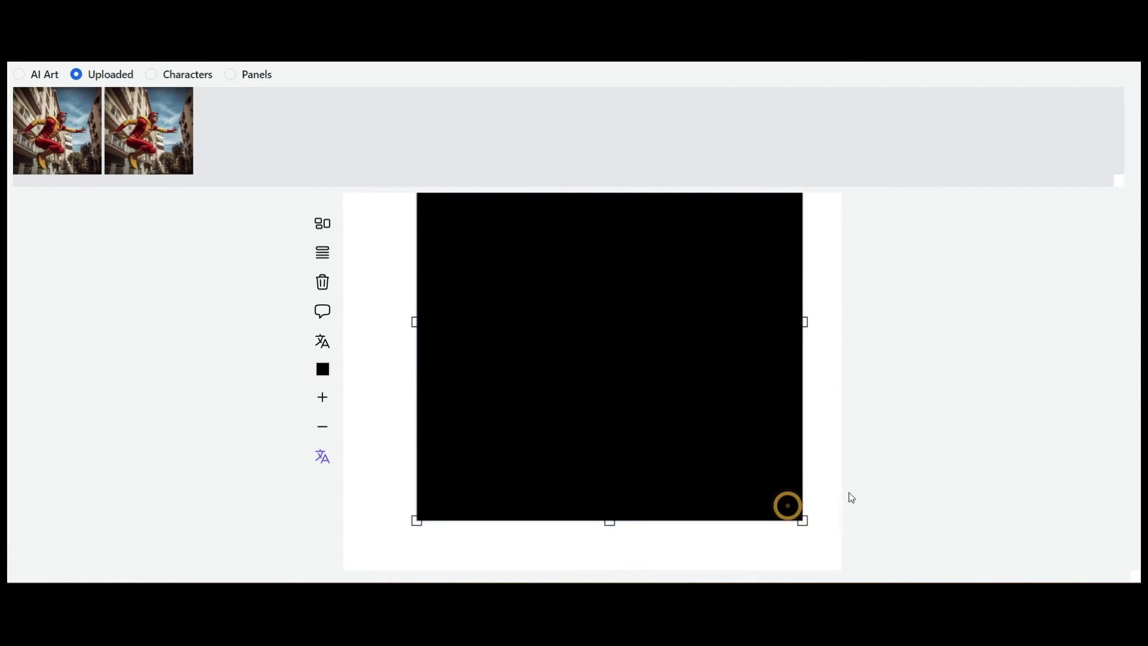
{"action": "left_click_drag", "start_coordinate": [610, 531], "coordinate": [635, 392]}
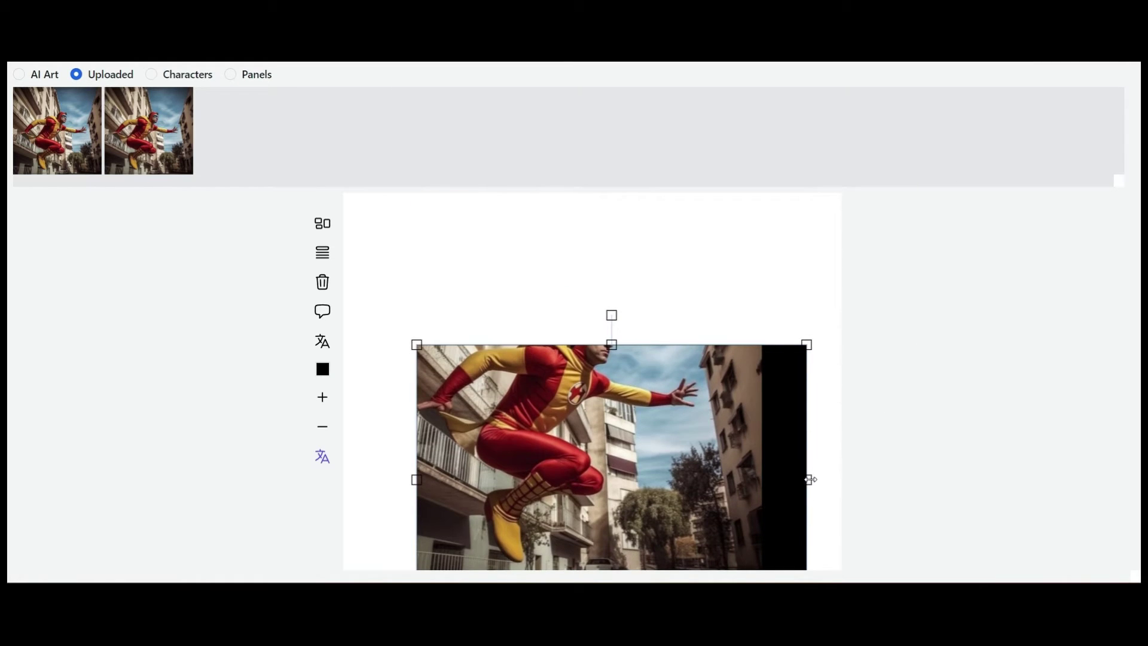
{"action": "left_click_drag", "start_coordinate": [809, 479], "coordinate": [782, 477]}
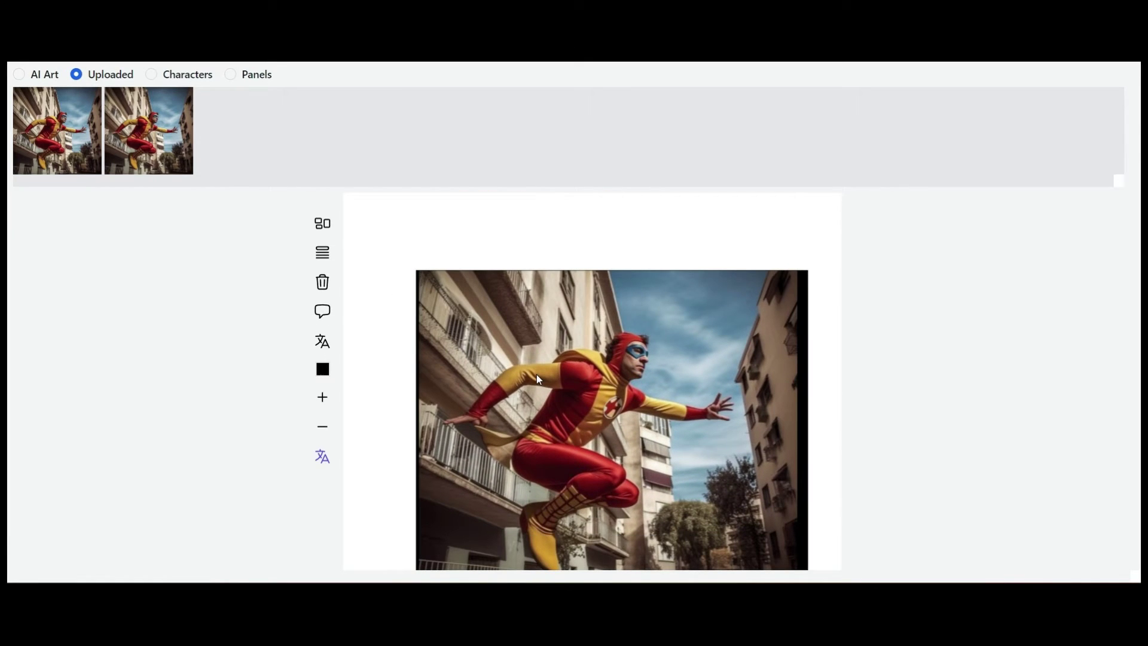
Add a speech bubble: 'OLA, AMIGOS! I JUST LANDED IN THIS SMALL TOWN. I CAN TELL SOMETHING IS FISHY HERE.'.
{"action": "left_click", "coordinate": [659, 329]}
{"action": "type", "text": "OLA, AMIGOS!"}
{"action": "key", "text": "Return"}
{"action": "type", "text": "I JUST LANDED IN THIS SMALL TOWN. I CAN TELL SOMETHING IS FISHY HERE."}
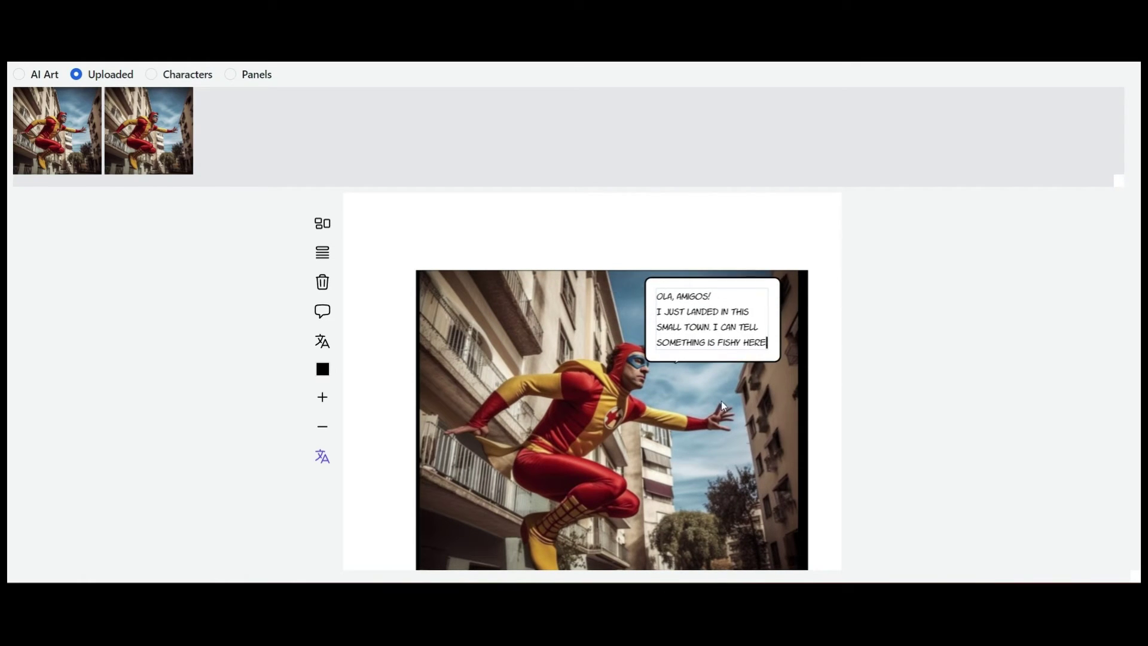
{"action": "left_click", "coordinate": [721, 400]}
Add the page title 'THE MISSING POSTCARD' above the panel.
{"action": "left_click", "coordinate": [907, 392]}
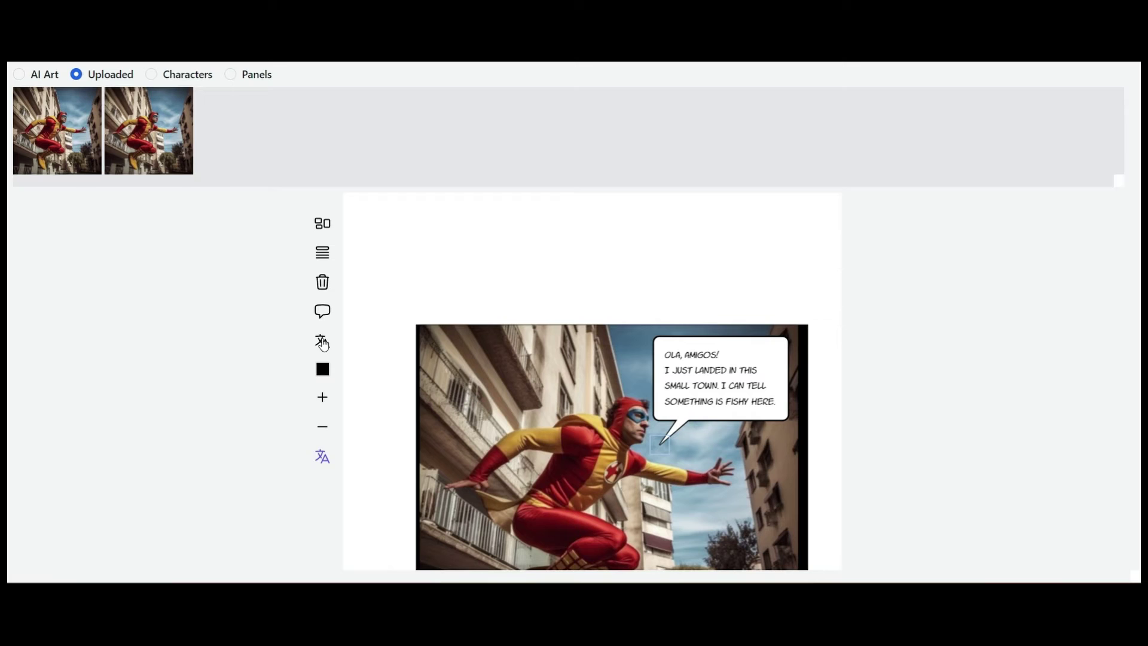
{"action": "type", "text": "THE MISSING POSTCARD"}
{"action": "left_click", "coordinate": [918, 368]}
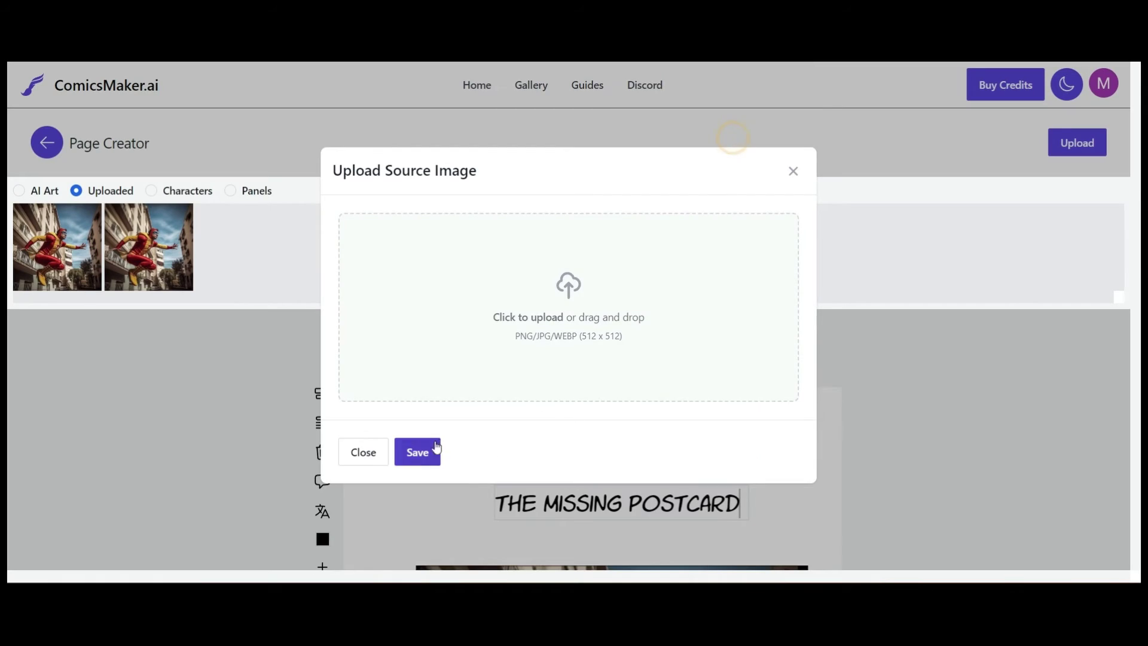
Upload the postcard image and drop it into a new panel beneath the superhero panel.
{"action": "left_click", "coordinate": [493, 325]}
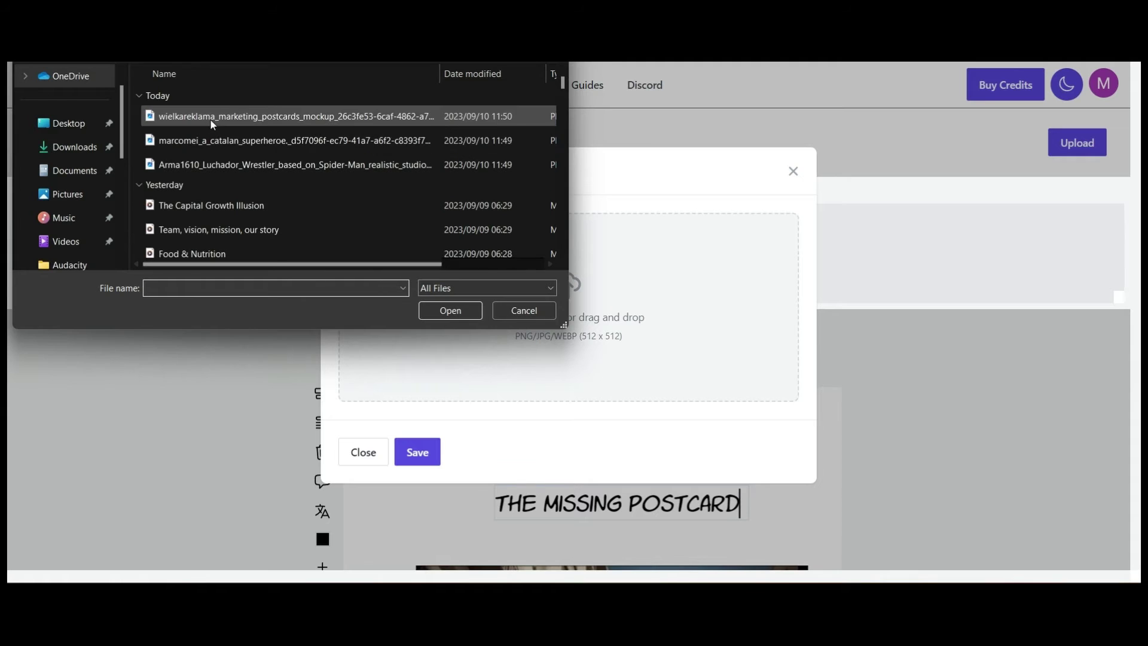
{"action": "left_click", "coordinate": [210, 118]}
{"action": "left_click", "coordinate": [450, 310]}
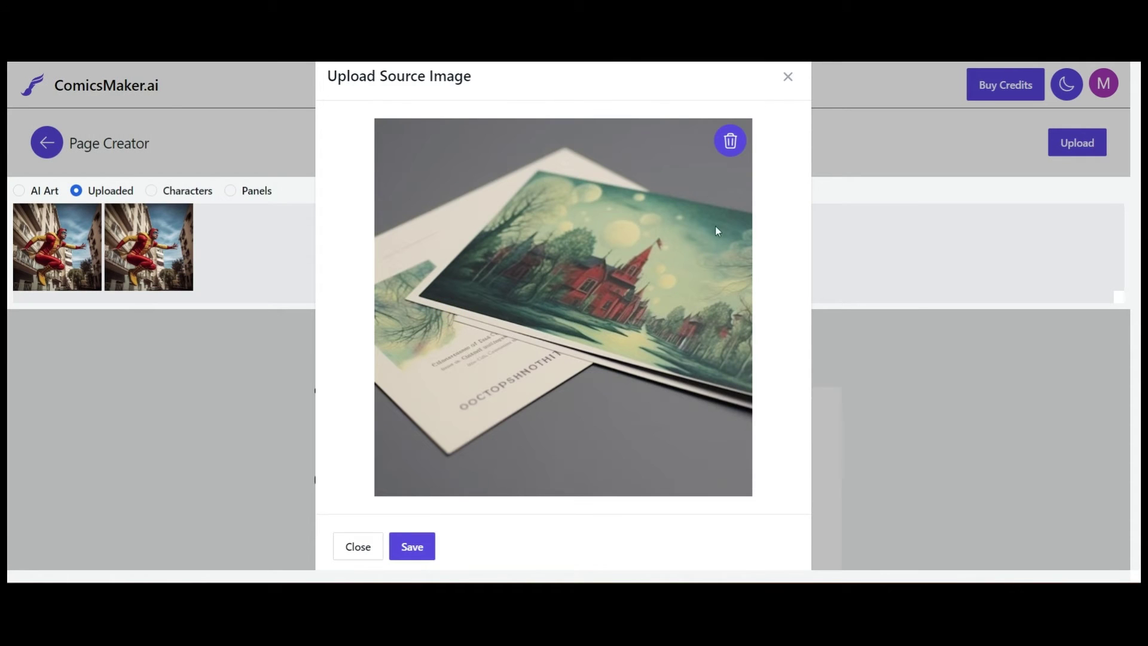
{"action": "left_click", "coordinate": [419, 548]}
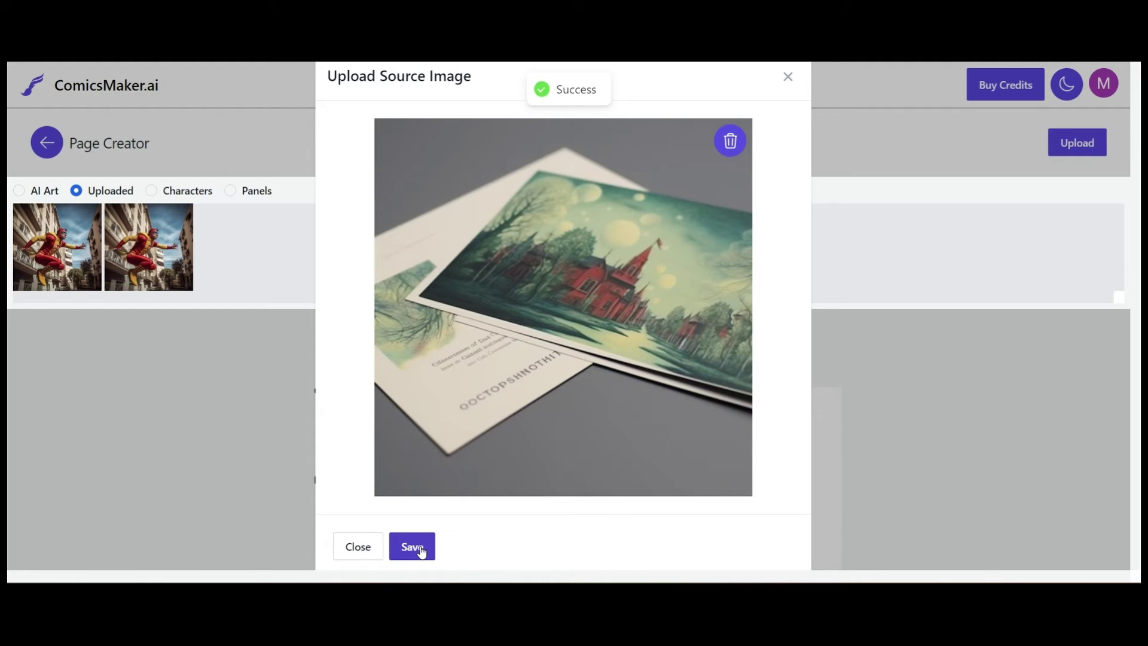
{"action": "left_click", "coordinate": [917, 438]}
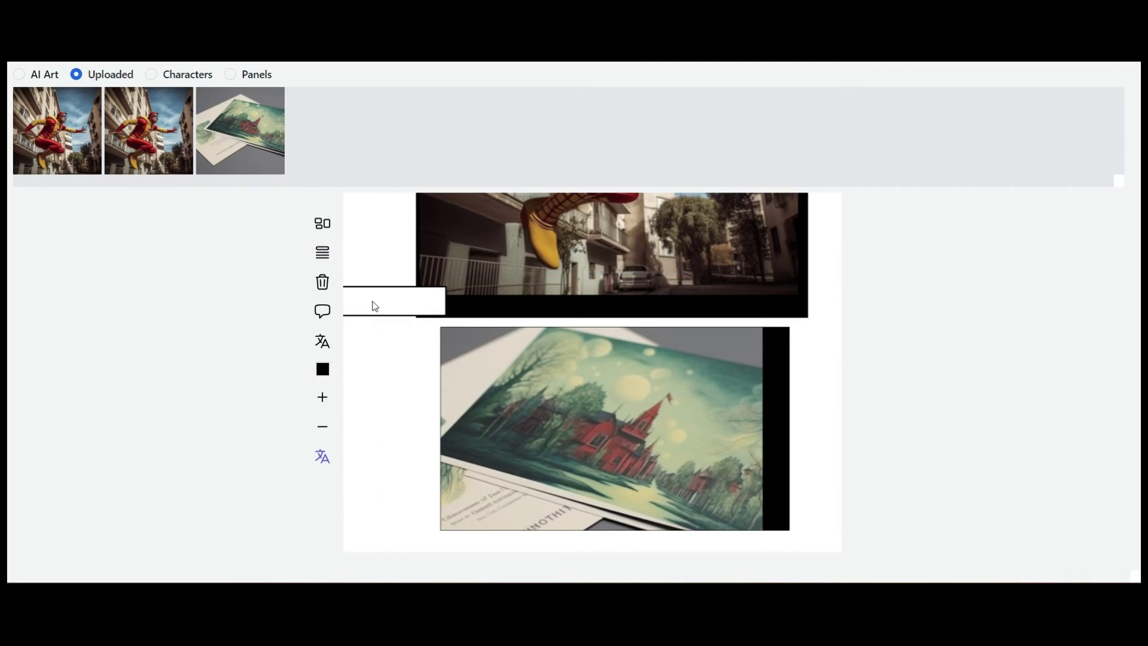
Add a caption box, move it between the two panels and widen it.
{"action": "left_click", "coordinate": [371, 301]}
{"action": "type", "text": "Hello"}
{"action": "left_click_drag", "start_coordinate": [371, 302], "coordinate": [436, 335]}
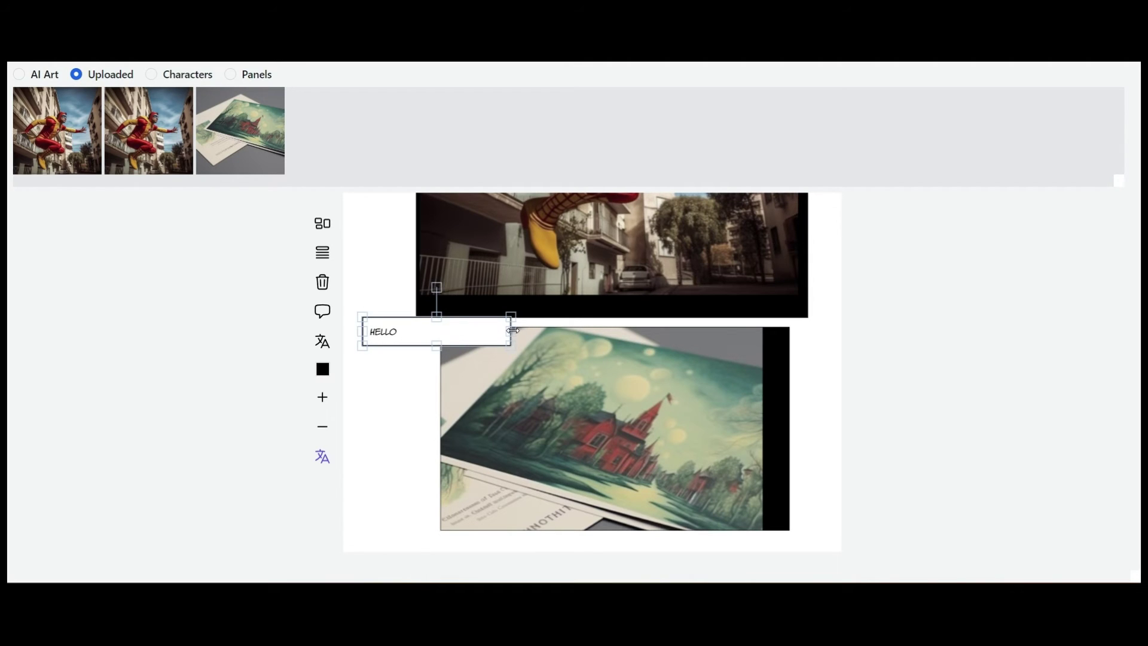
{"action": "left_click_drag", "start_coordinate": [513, 330], "coordinate": [579, 346]}
Edit the caption to end '...KNOW JUST HOW RIGHT HE WAS.' and delete the extra text.
{"action": "left_click", "coordinate": [401, 315]}
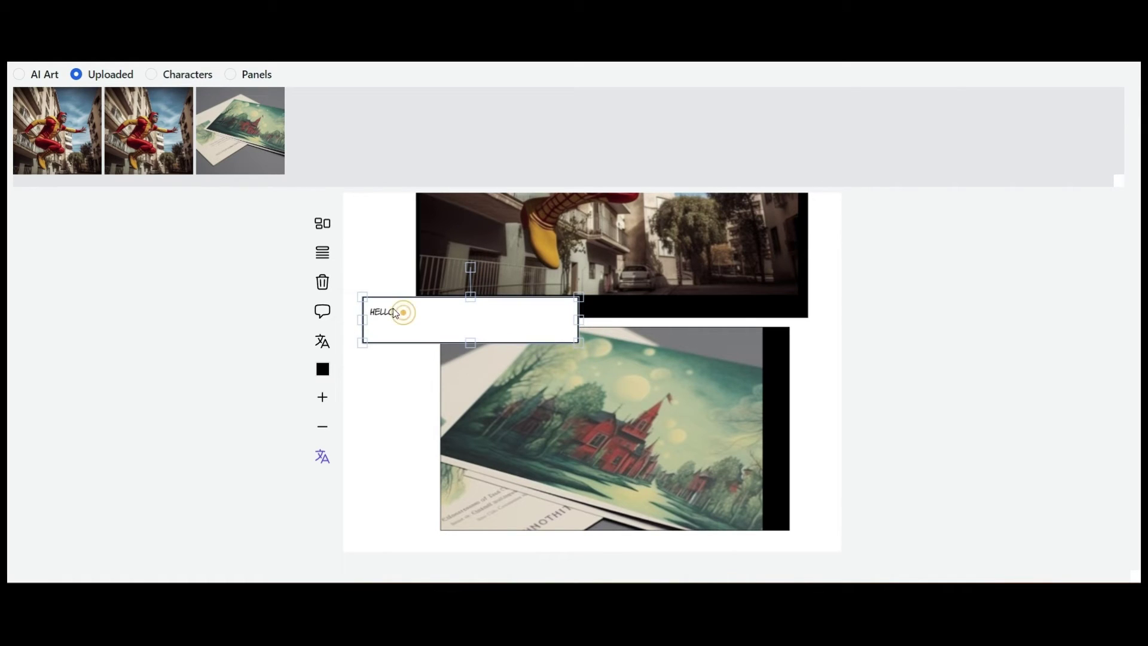
{"action": "left_click", "coordinate": [389, 311]}
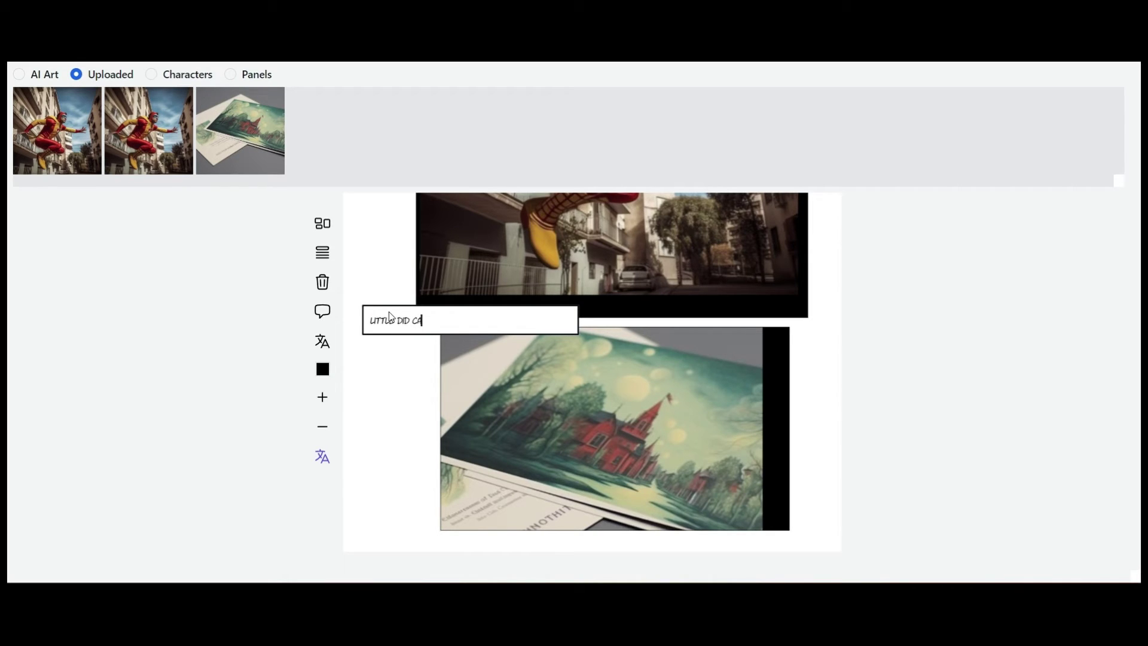
{"action": "type", "text": "ITAN ESPANA KNOW JUST HOW RIGHT HE WAS. AND IT ALL BEGAN WITH A EVERYDAY"}
{"action": "left_click_drag", "start_coordinate": [404, 328], "coordinate": [546, 328]}
{"action": "key", "text": "BackSpace"}
Add a second caption reading 'AND IT ALL BEGAN WITH A' and save the page.
{"action": "left_click", "coordinate": [684, 521]}
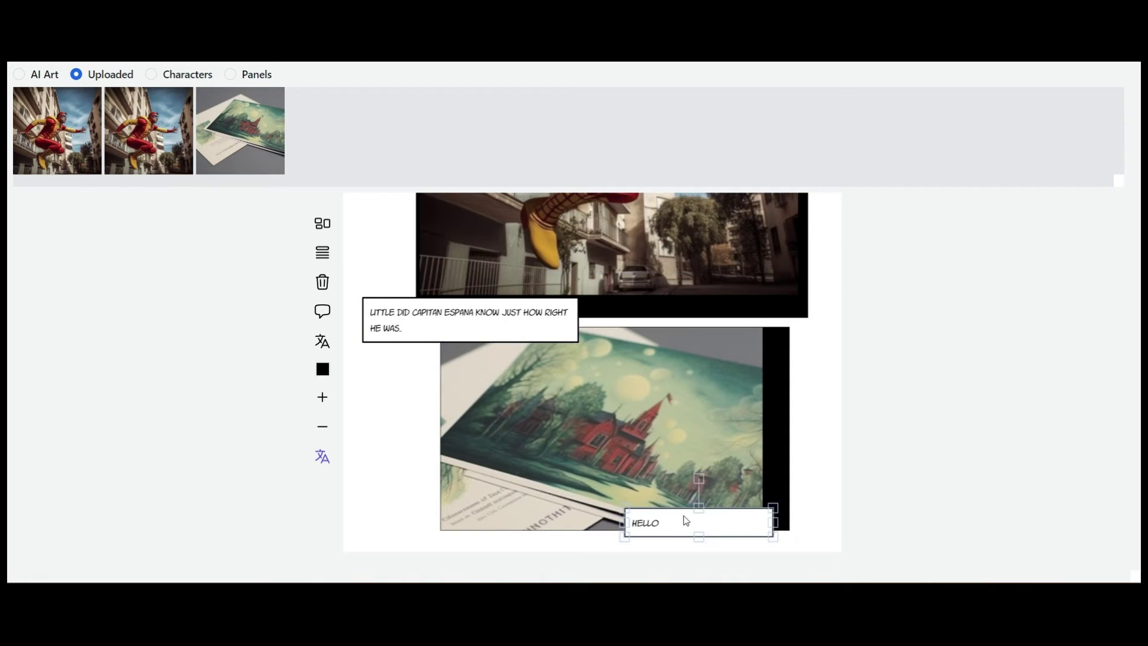
{"action": "type", "text": "AND IT ALL BEGAN WITH A"}
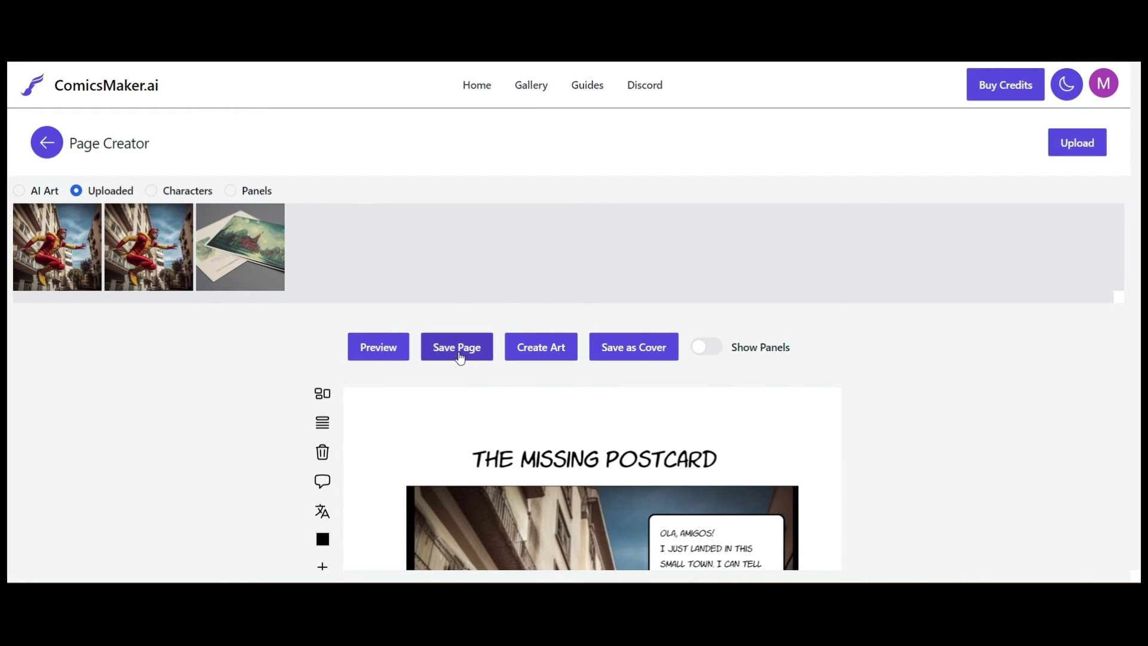
{"action": "left_click", "coordinate": [459, 357]}
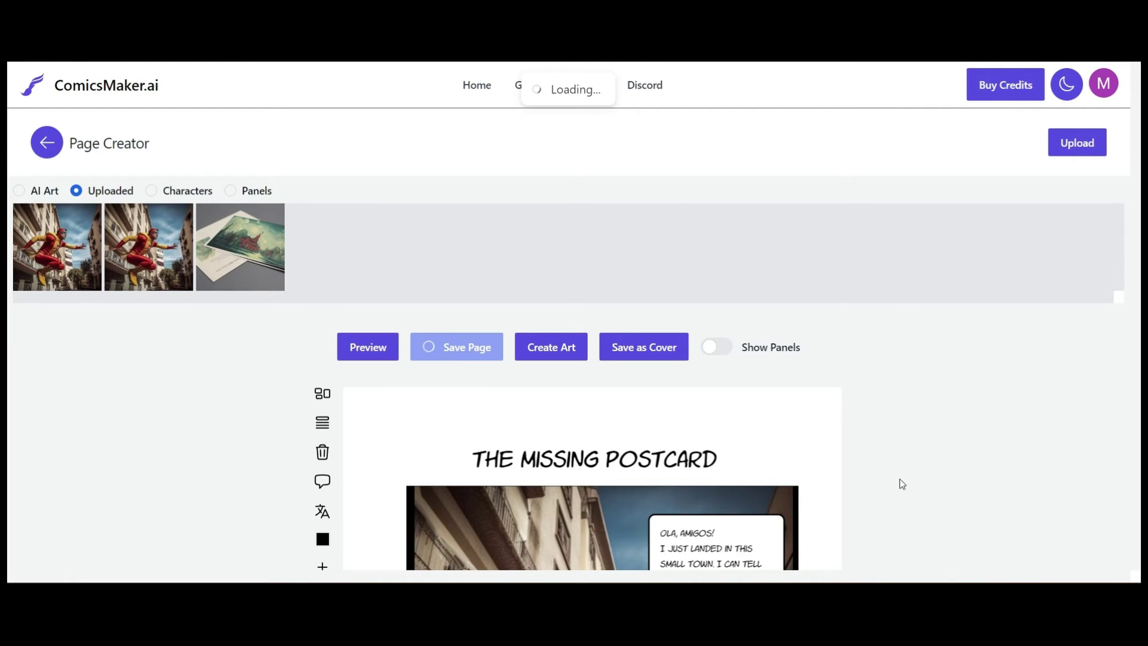
Preview the finished postcard page and scroll through it.
{"action": "scroll", "coordinate": [902, 484], "scroll_direction": "down", "scroll_amount": 1}
{"action": "left_click", "coordinate": [386, 269]}
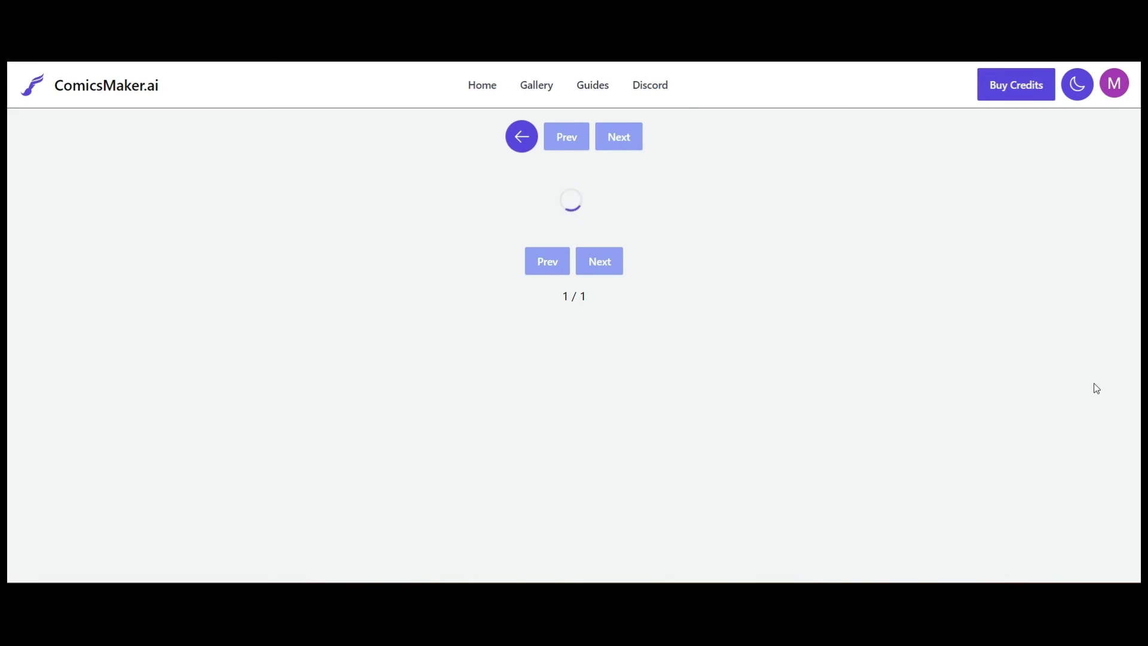
{"action": "scroll", "coordinate": [1100, 397], "scroll_direction": "down", "scroll_amount": 5}
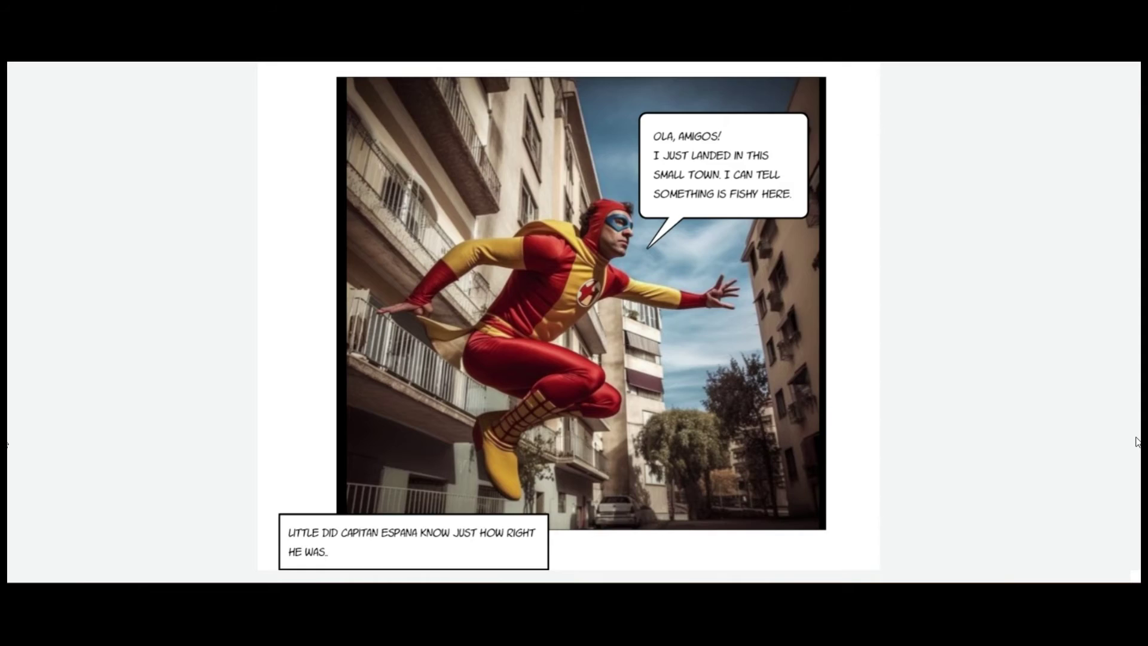
{"action": "scroll", "coordinate": [1137, 442], "scroll_direction": "down", "scroll_amount": 5}
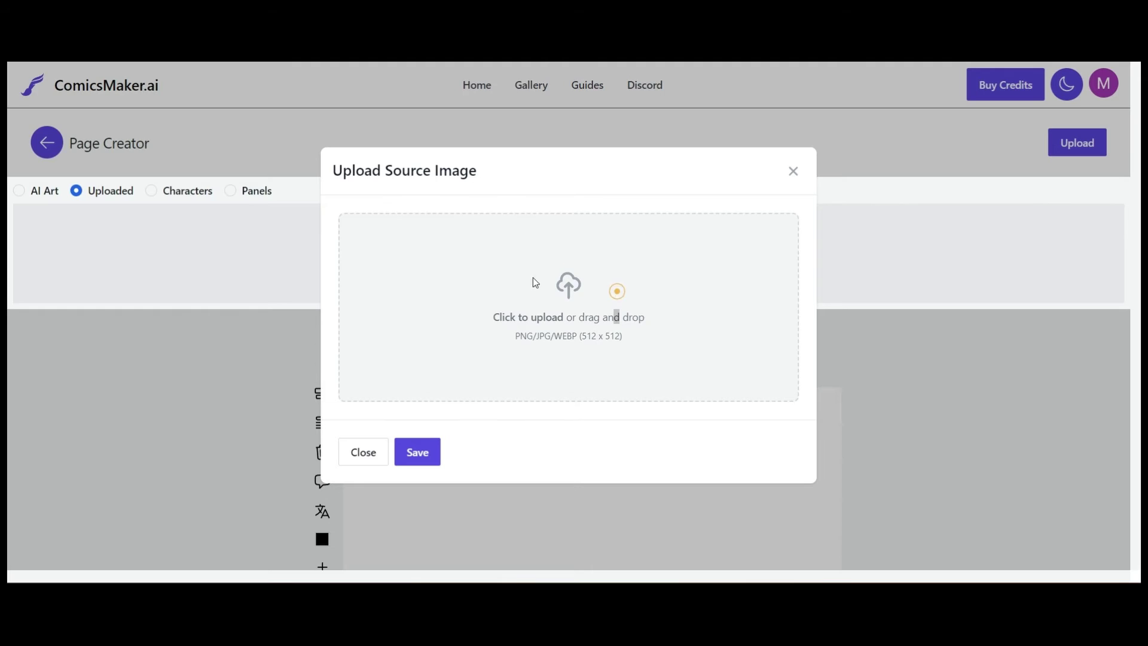
Upload the superhero woman image and add it to the page as a panel.
{"action": "left_click", "coordinate": [533, 277]}
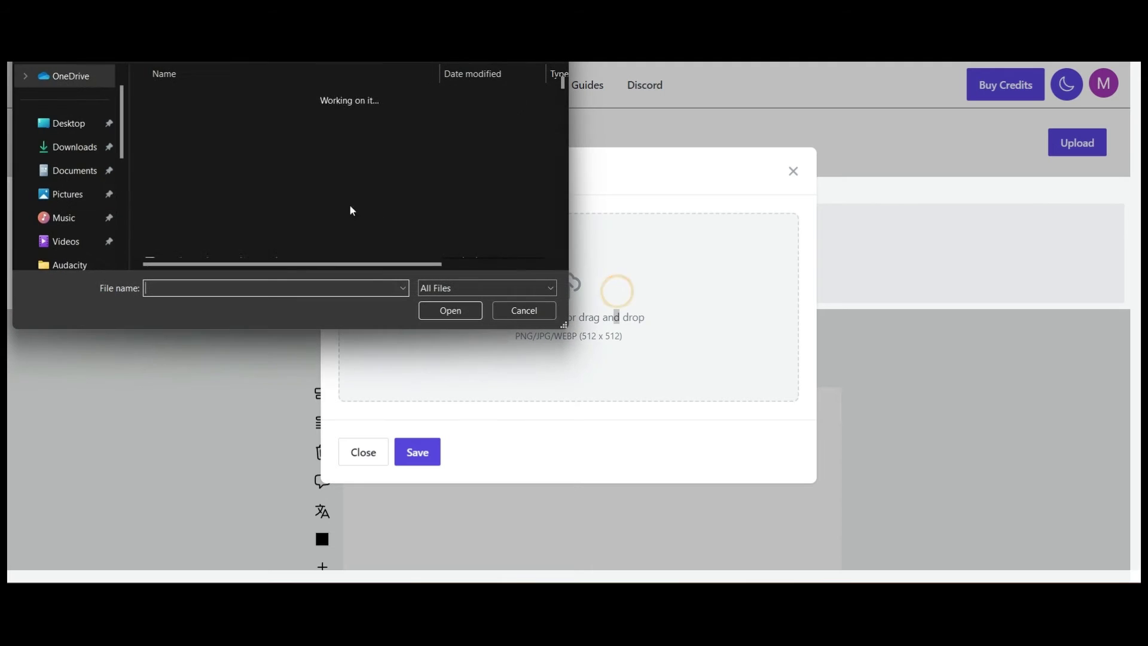
{"action": "left_click", "coordinate": [227, 141]}
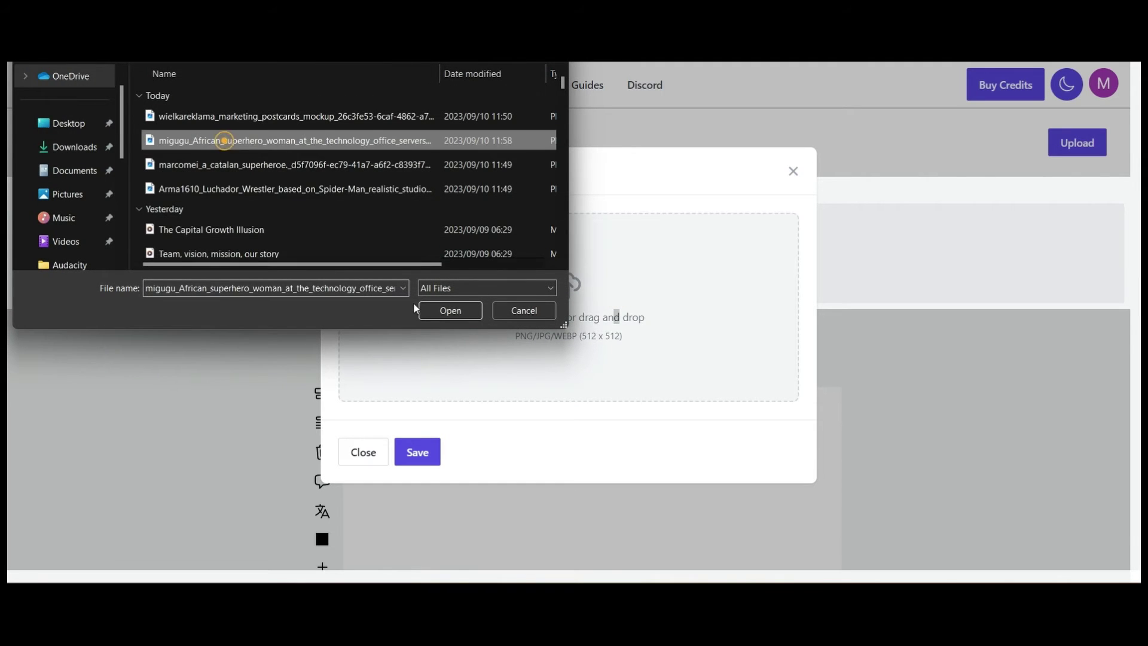
{"action": "left_click", "coordinate": [450, 310]}
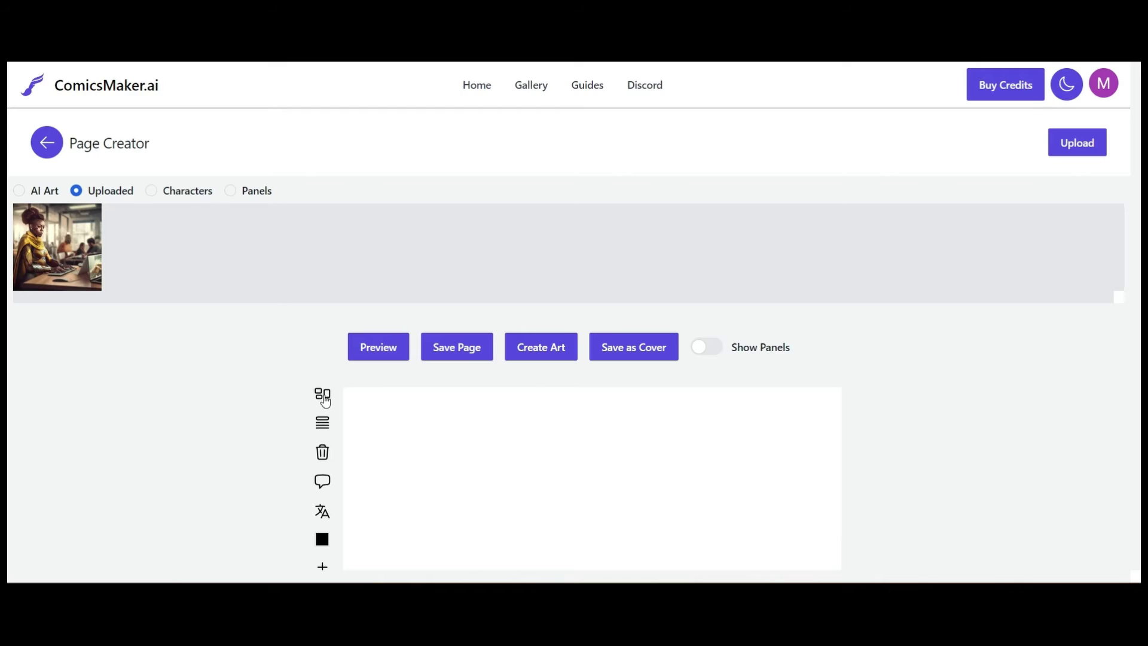
{"action": "left_click", "coordinate": [323, 401]}
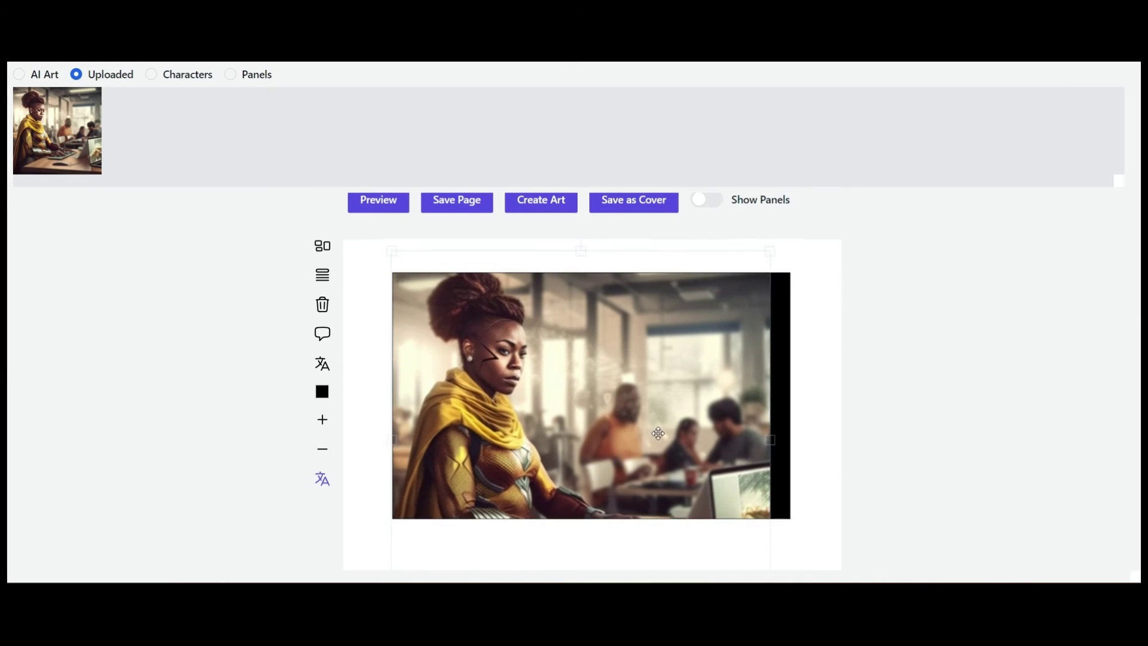
{"action": "scroll", "coordinate": [538, 382], "scroll_direction": "up", "scroll_amount": 1}
Place a caption box above the image, shifted right and widened.
{"action": "left_click", "coordinate": [386, 346]}
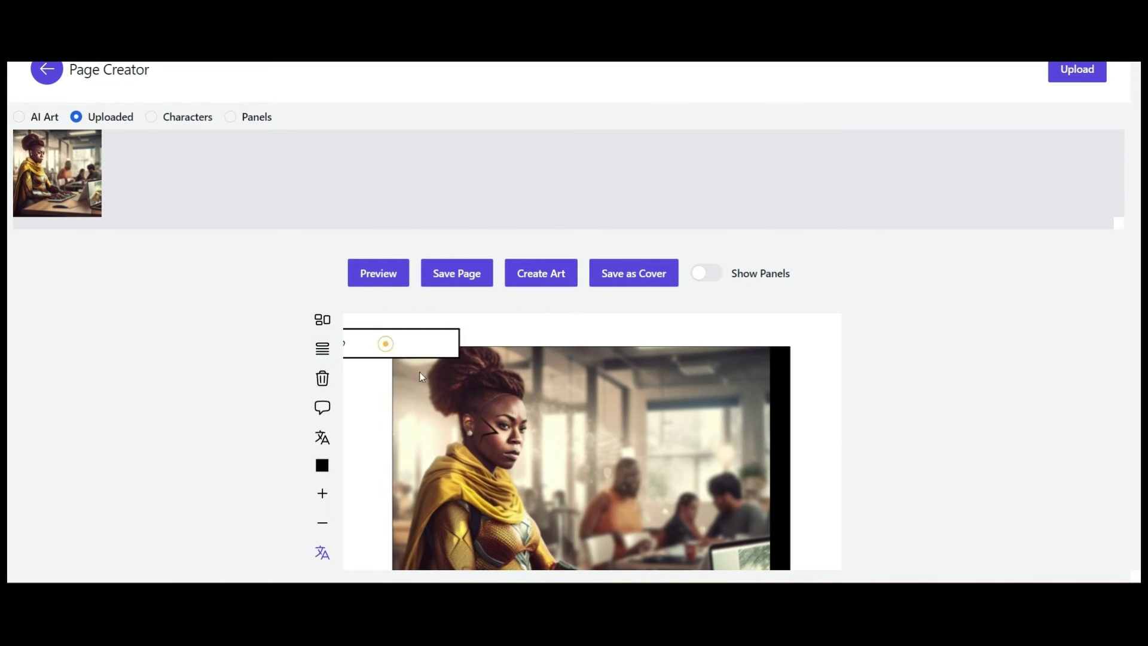
{"action": "type", "text": "HELLO"}
{"action": "left_click_drag", "start_coordinate": [374, 344], "coordinate": [403, 344]}
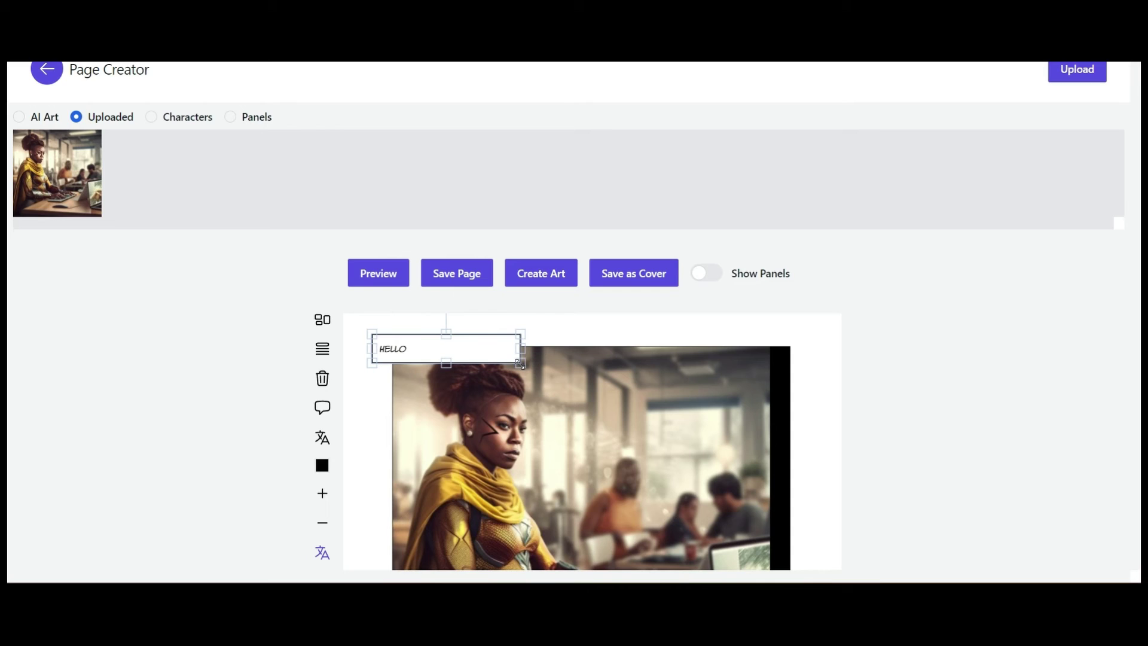
{"action": "left_click_drag", "start_coordinate": [521, 349], "coordinate": [641, 349]}
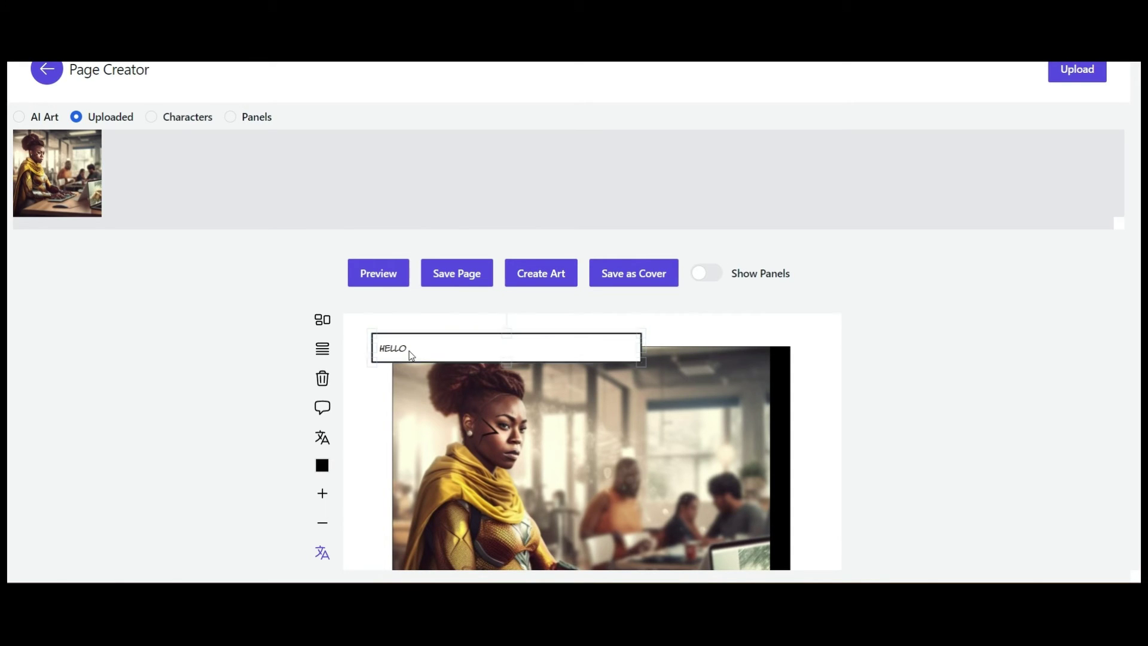
Add a speech bubble aimed at Matilda reading 'HOW LONG BEFORE I GET TO BEEN THE FIELD AGAIN?'.
{"action": "left_click", "coordinate": [322, 311]}
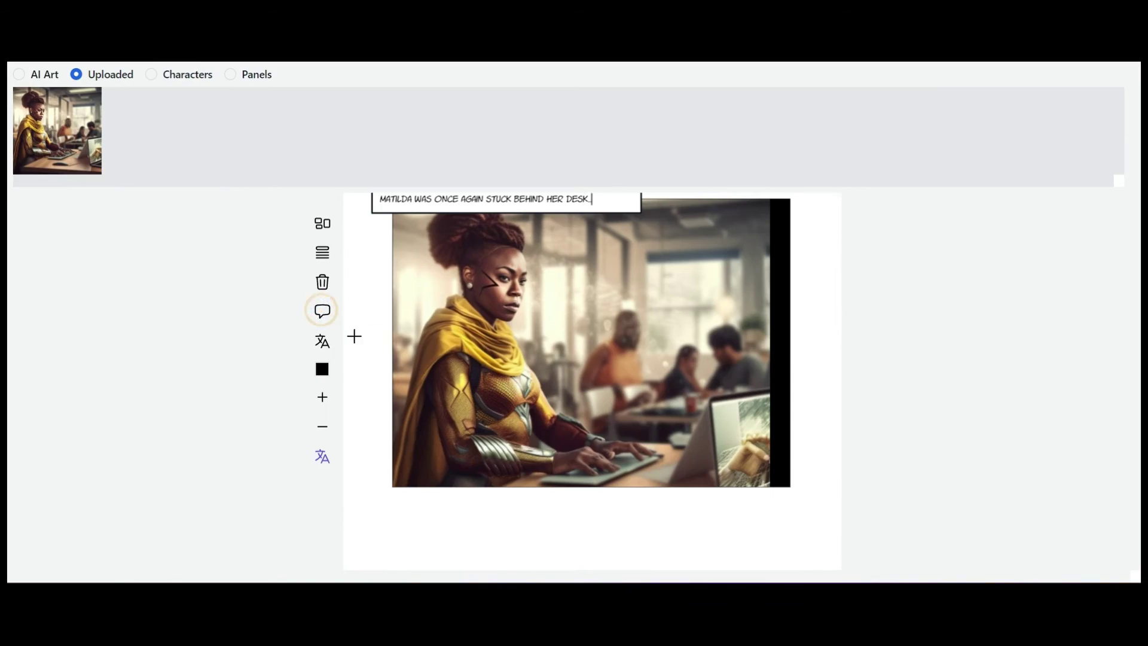
{"action": "left_click", "coordinate": [601, 401]}
{"action": "left_click_drag", "start_coordinate": [602, 402], "coordinate": [606, 311]}
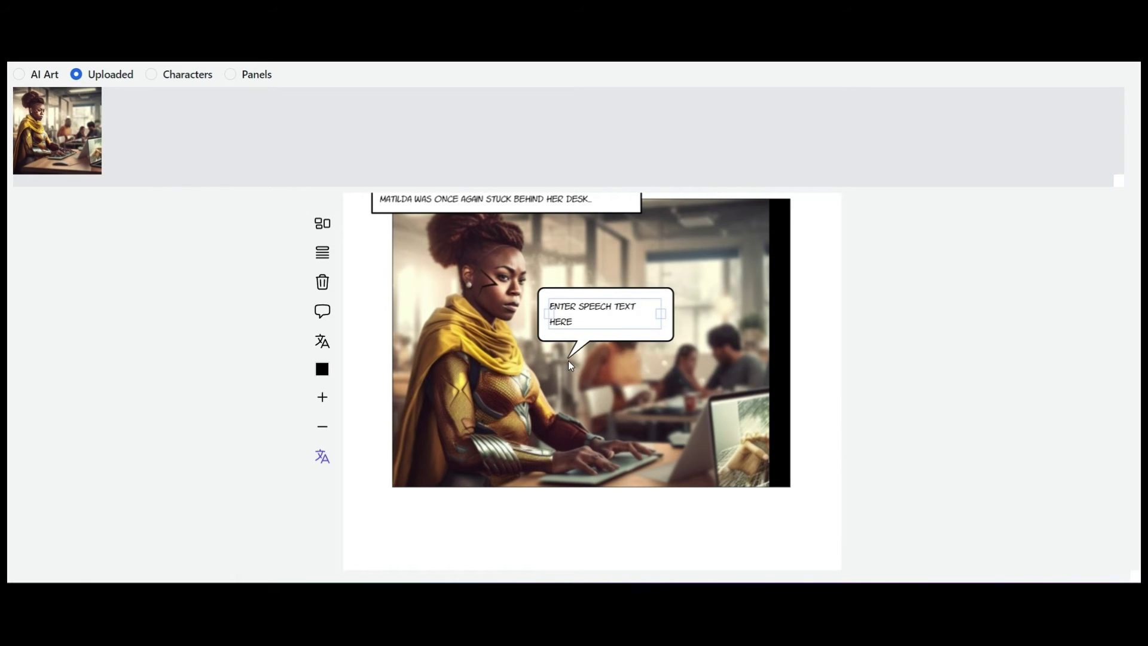
{"action": "left_click_drag", "start_coordinate": [571, 366], "coordinate": [538, 281]}
{"action": "left_click_drag", "start_coordinate": [574, 323], "coordinate": [587, 361]}
{"action": "left_click", "coordinate": [600, 353]}
{"action": "type", "text": "HOW LONG BE"}
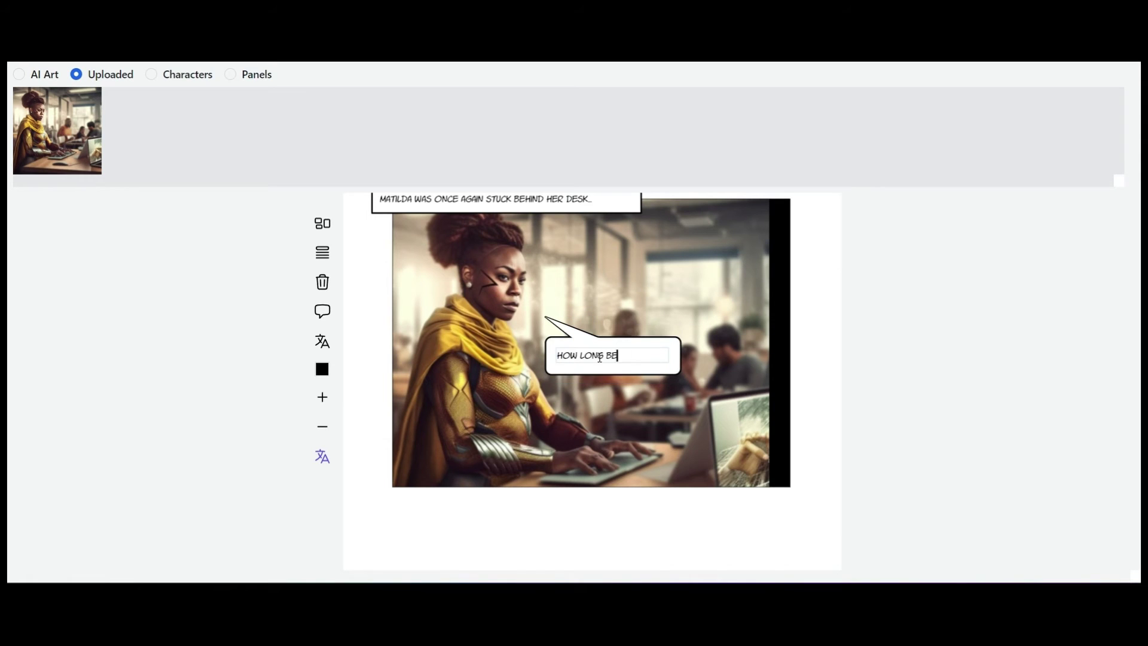
{"action": "type", "text": "FORE I GET TO BEEN THE FIELD AGAIN?"}
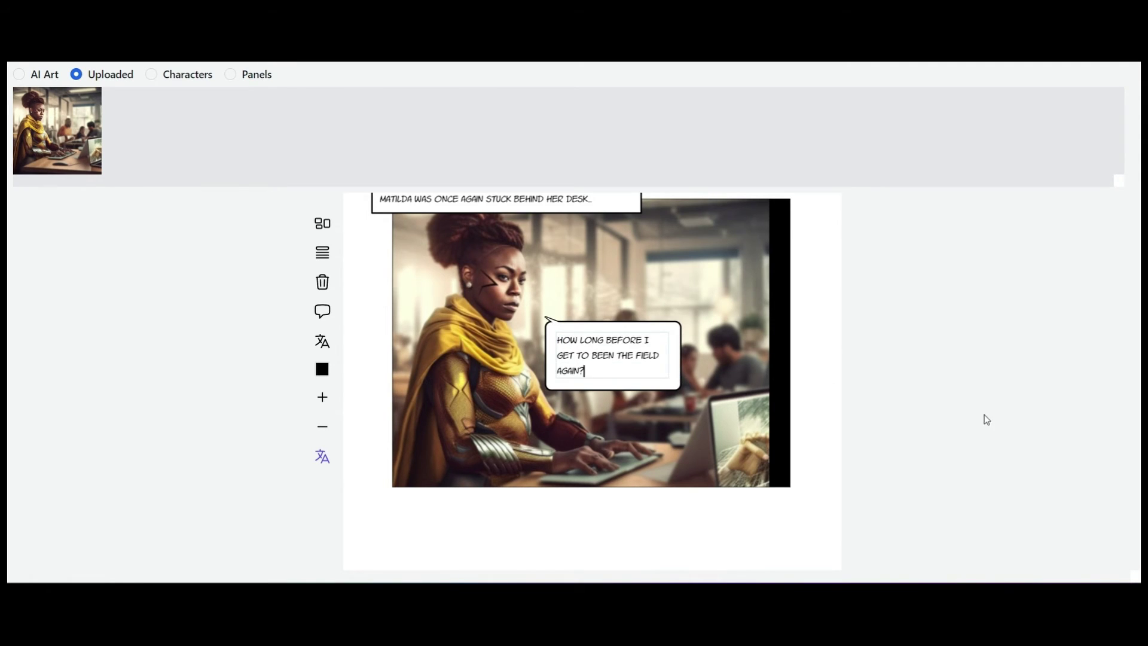
{"action": "scroll", "coordinate": [588, 403], "scroll_direction": "down", "scroll_amount": 4}
{"action": "scroll", "coordinate": [233, 228], "scroll_direction": "up", "scroll_amount": 8}
{"action": "left_click", "coordinate": [151, 192]}
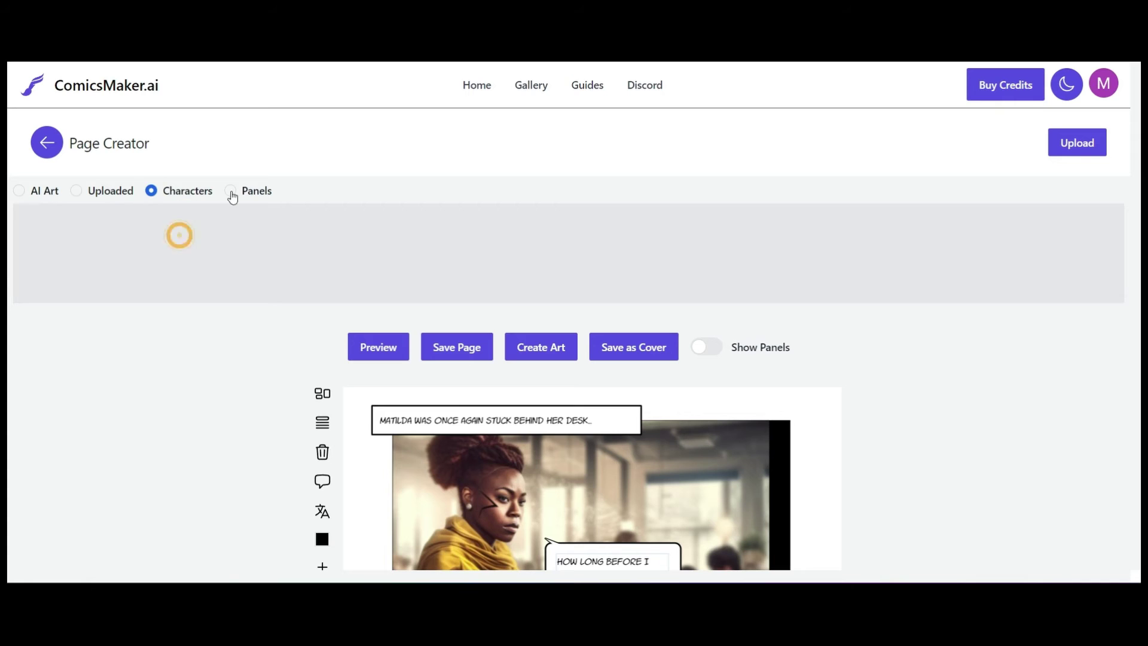
Upload the phone image and add it to the page as a new panel.
{"action": "left_click", "coordinate": [75, 191]}
{"action": "left_click", "coordinate": [19, 191]}
{"action": "left_click", "coordinate": [76, 190]}
{"action": "left_click", "coordinate": [67, 238]}
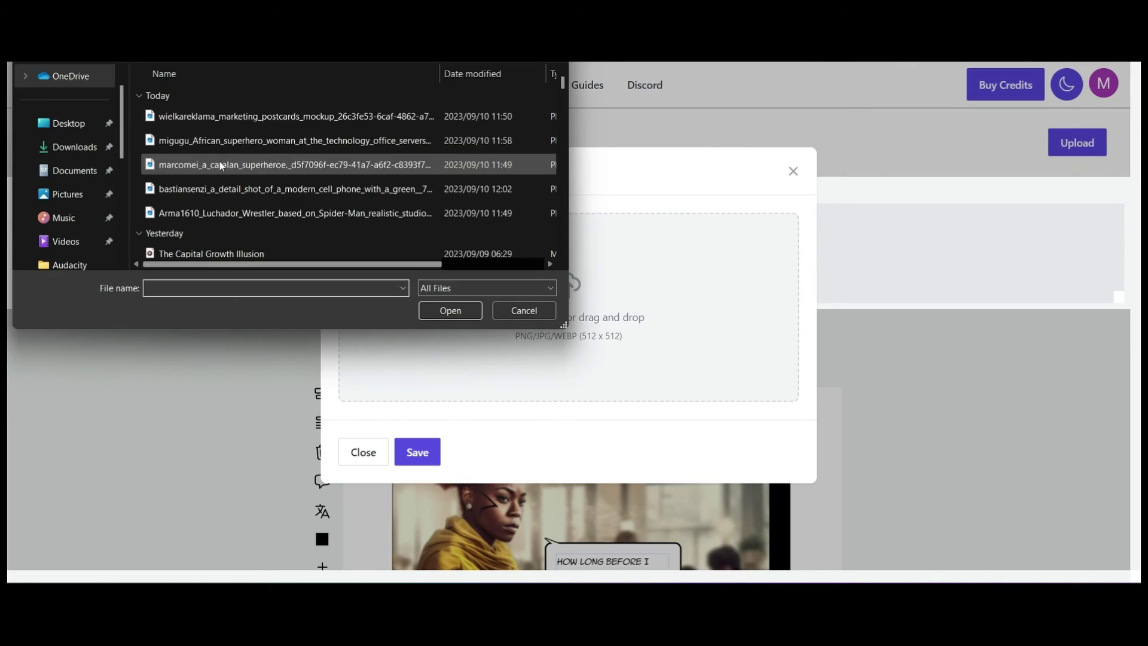
{"action": "left_click", "coordinate": [287, 191]}
{"action": "left_click", "coordinate": [456, 311]}
{"action": "left_click", "coordinate": [418, 546]}
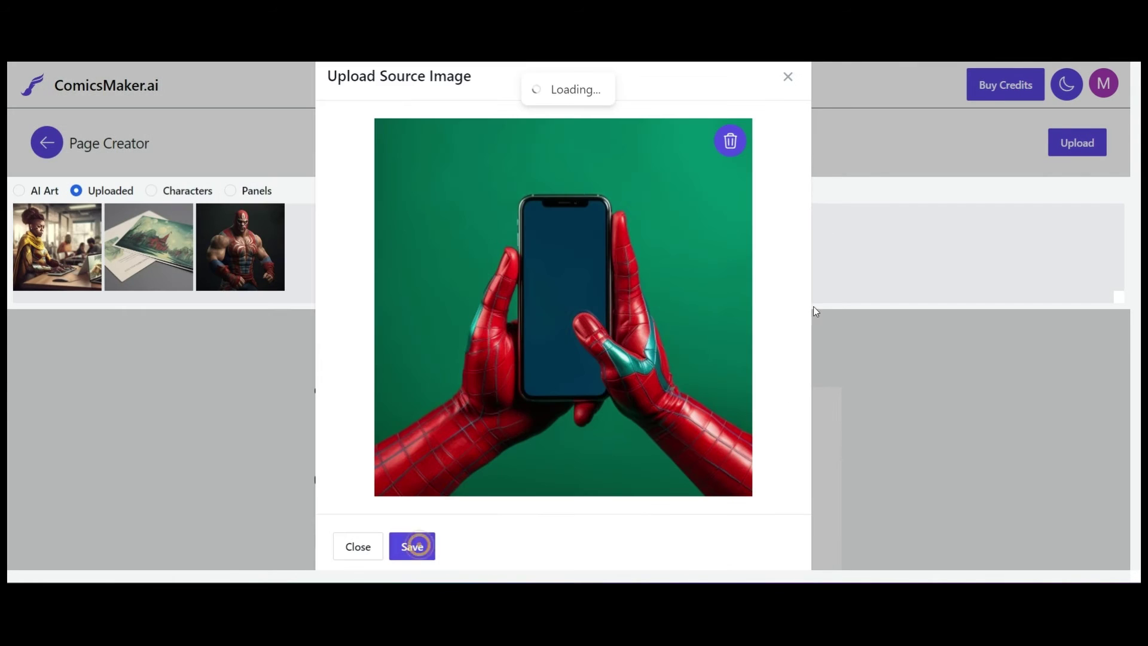
{"action": "scroll", "coordinate": [965, 265], "scroll_direction": "down", "scroll_amount": 2}
{"action": "left_click", "coordinate": [456, 407]}
{"action": "left_click_drag", "start_coordinate": [330, 131], "coordinate": [477, 458]}
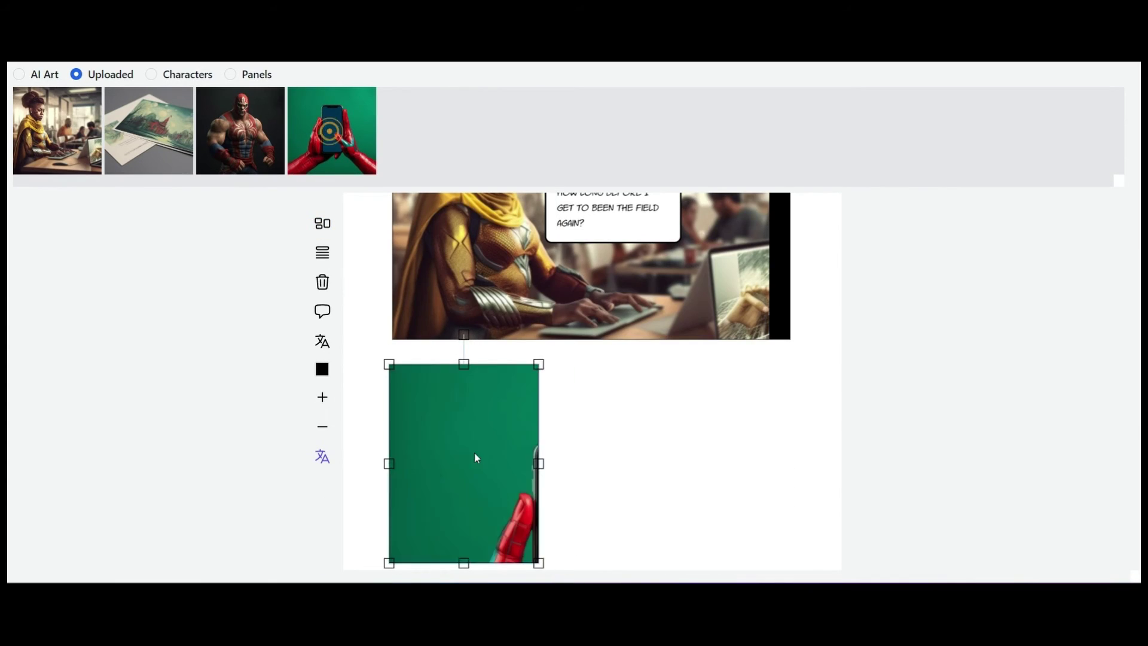
Caption the phone panel 'AND AS FATE WOULD HAVE IT, HER PHONE RANG'.
{"action": "left_click", "coordinate": [325, 259]}
{"action": "double_click", "coordinate": [423, 348]}
{"action": "type", "text": "AND AS FATE WOULD HAVE "}
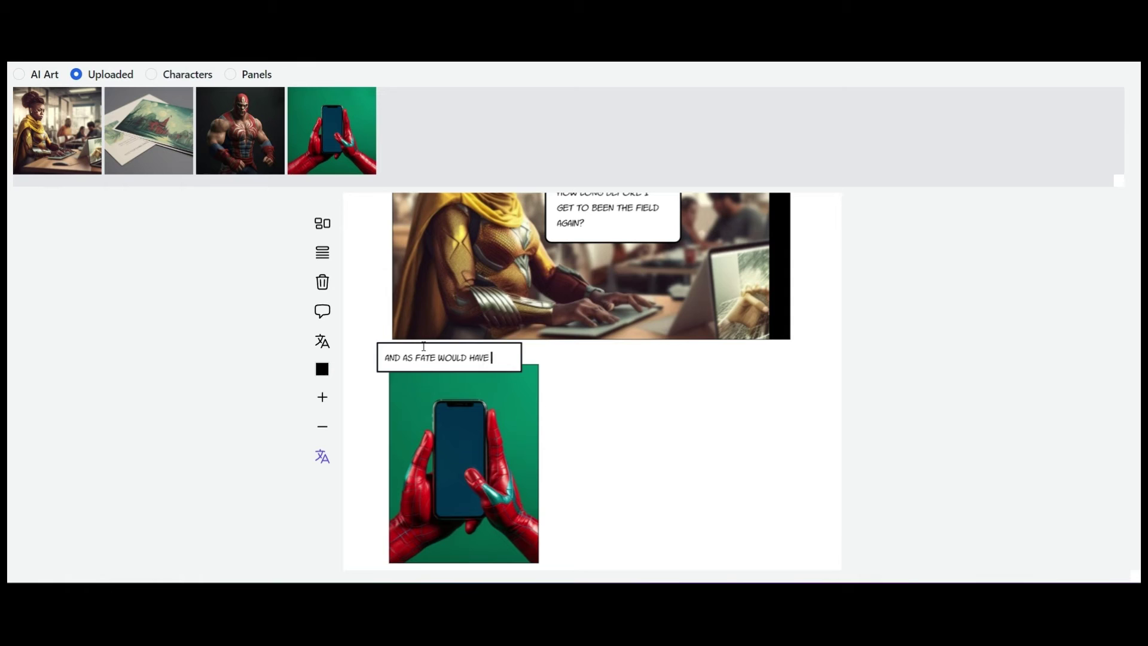
{"action": "type", "text": "IT, HER PHONE RANG."}
{"action": "scroll", "coordinate": [774, 375], "scroll_direction": "down", "scroll_amount": 2}
Add a Matilda panel beside the phone with a bubble reading '4UCHADORE, / IS THAT YOU?'.
{"action": "left_click", "coordinate": [477, 348]}
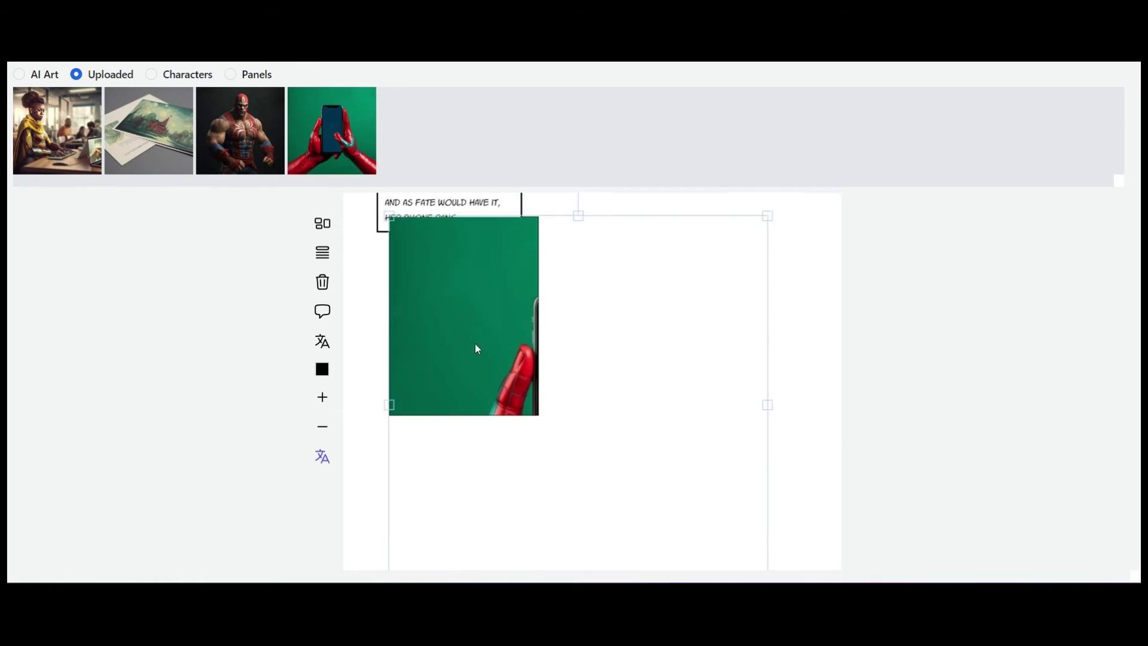
{"action": "left_click_drag", "start_coordinate": [401, 287], "coordinate": [703, 450]}
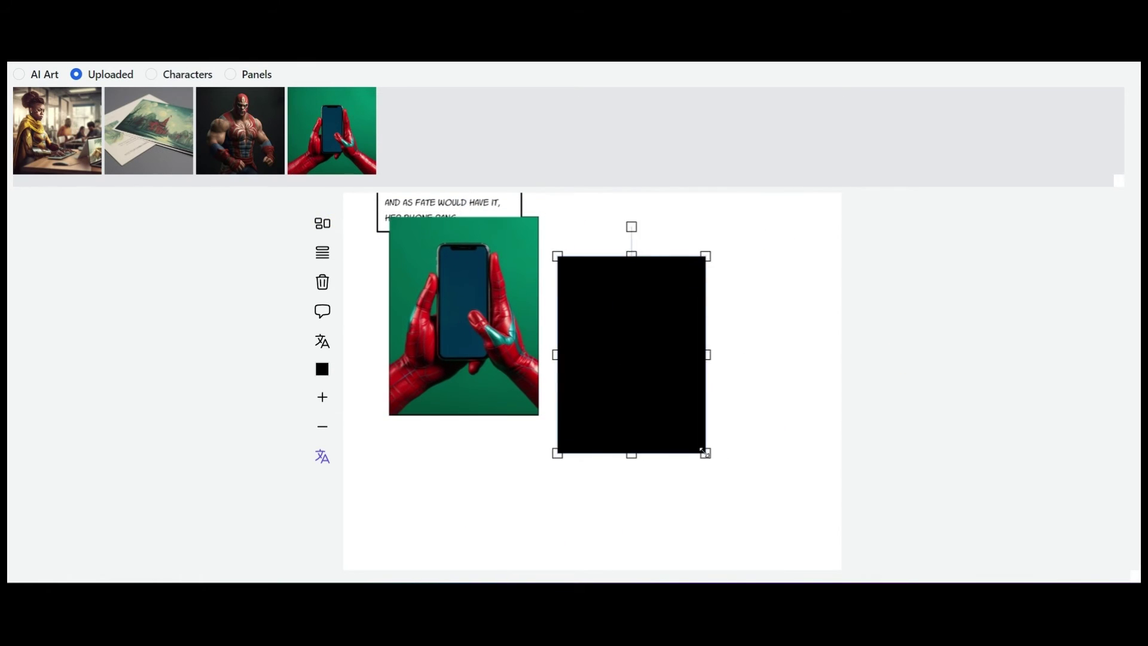
{"action": "mouse_move", "coordinate": [715, 359]}
{"action": "left_mouse_down"}
{"action": "mouse_move", "coordinate": [728, 383]}
{"action": "mouse_move", "coordinate": [699, 357]}
{"action": "left_mouse_up"}
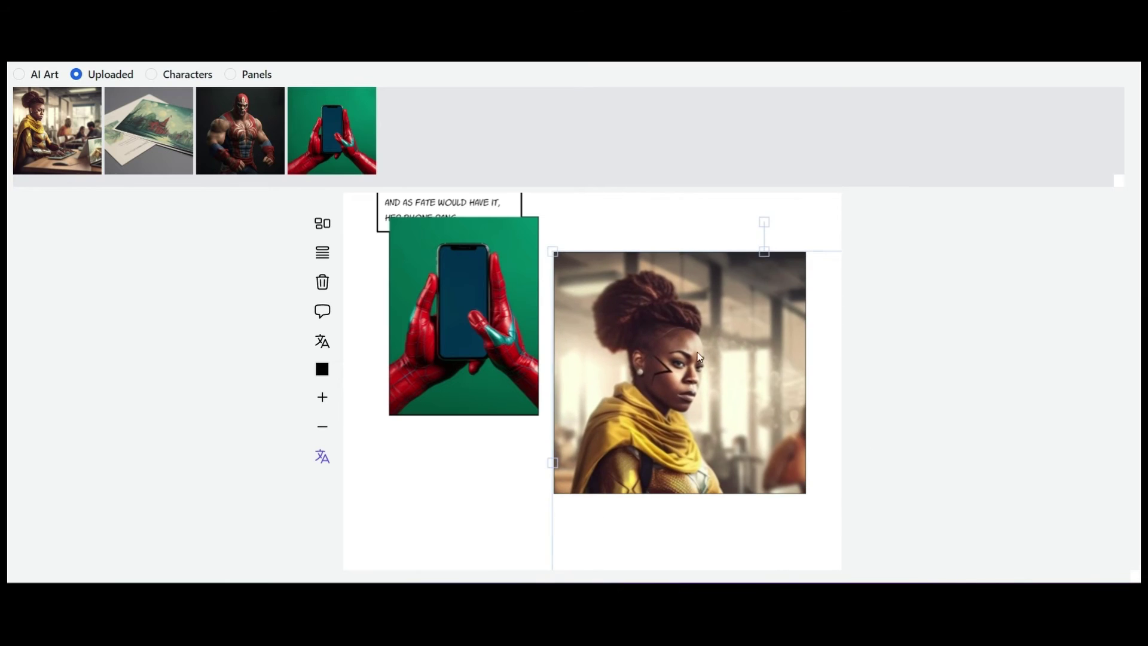
{"action": "left_click", "coordinate": [323, 311]}
{"action": "double_click", "coordinate": [765, 328]}
{"action": "type", "text": "4"}
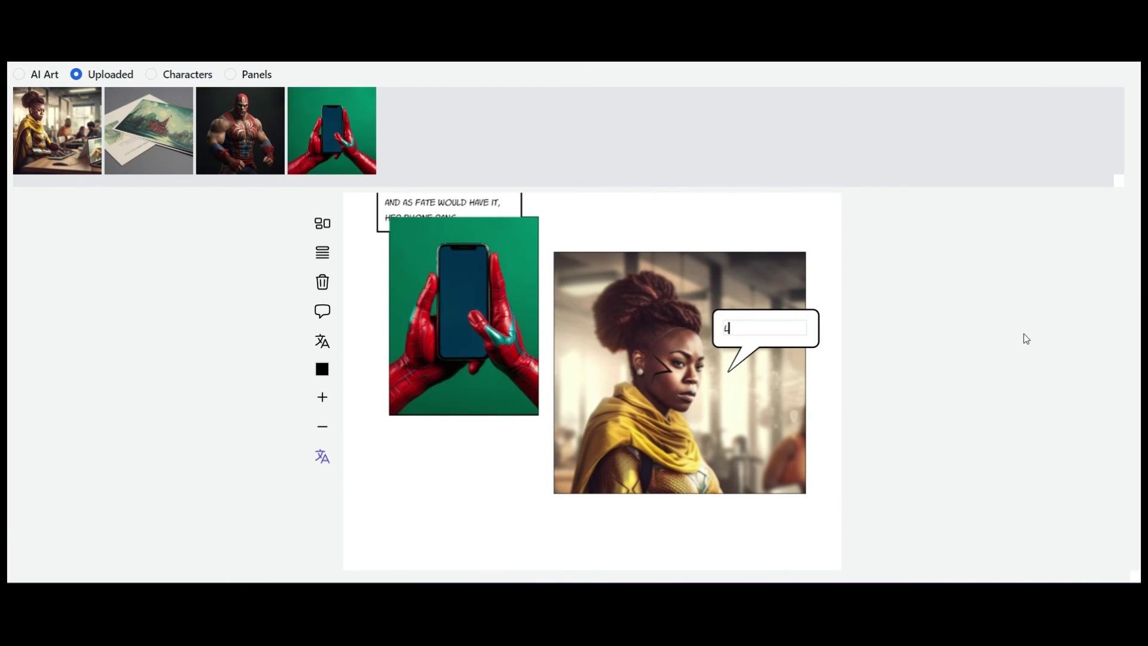
{"action": "type", "text": "UCHADORE,"}
{"action": "key", "text": "Return"}
{"action": "type", "text": "IS THAT YOU?"}
{"action": "scroll", "coordinate": [915, 436], "scroll_direction": "down", "scroll_amount": 2}
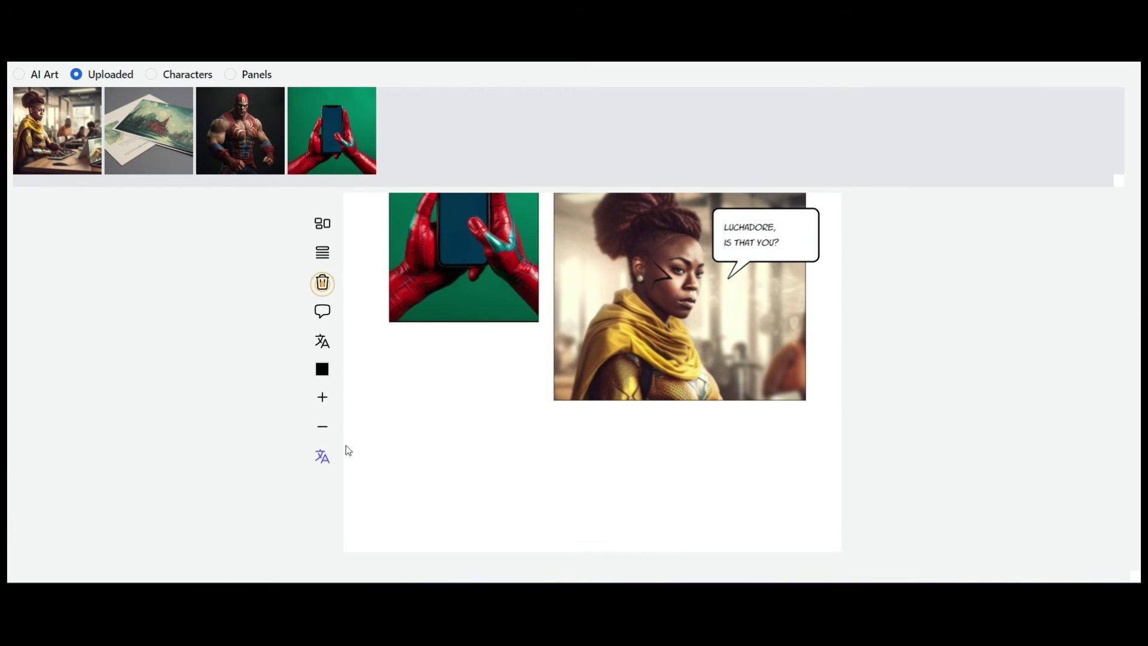
Add a wrestler panel below and change the bubble's first line to 'CAPITAN ESPANA,'.
{"action": "left_click", "coordinate": [323, 369]}
{"action": "left_click_drag", "start_coordinate": [580, 471], "coordinate": [598, 472]}
{"action": "double_click", "coordinate": [750, 227]}
{"action": "type", "text": "CAPITAN ES"}
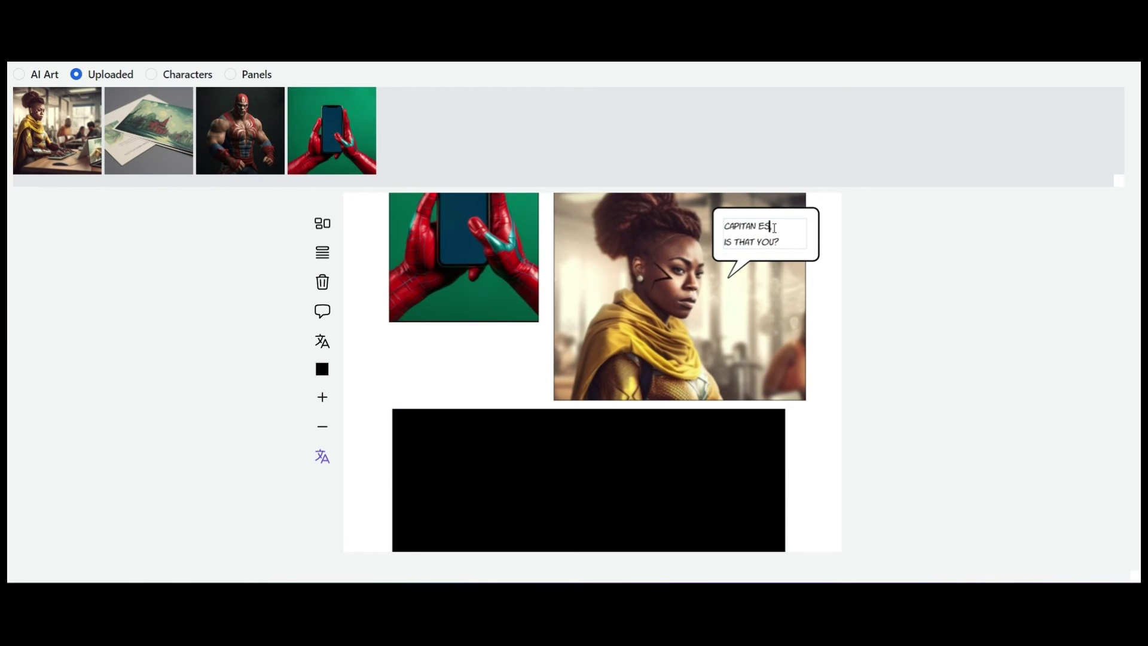
{"action": "type", "text": "PANA,"}
{"action": "left_click", "coordinate": [669, 477]}
Give the wrestler a bubble reading 'HAHAHA.!!' with the 'INDEFINITELY' reply, then return to the pages list.
{"action": "left_click", "coordinate": [323, 311]}
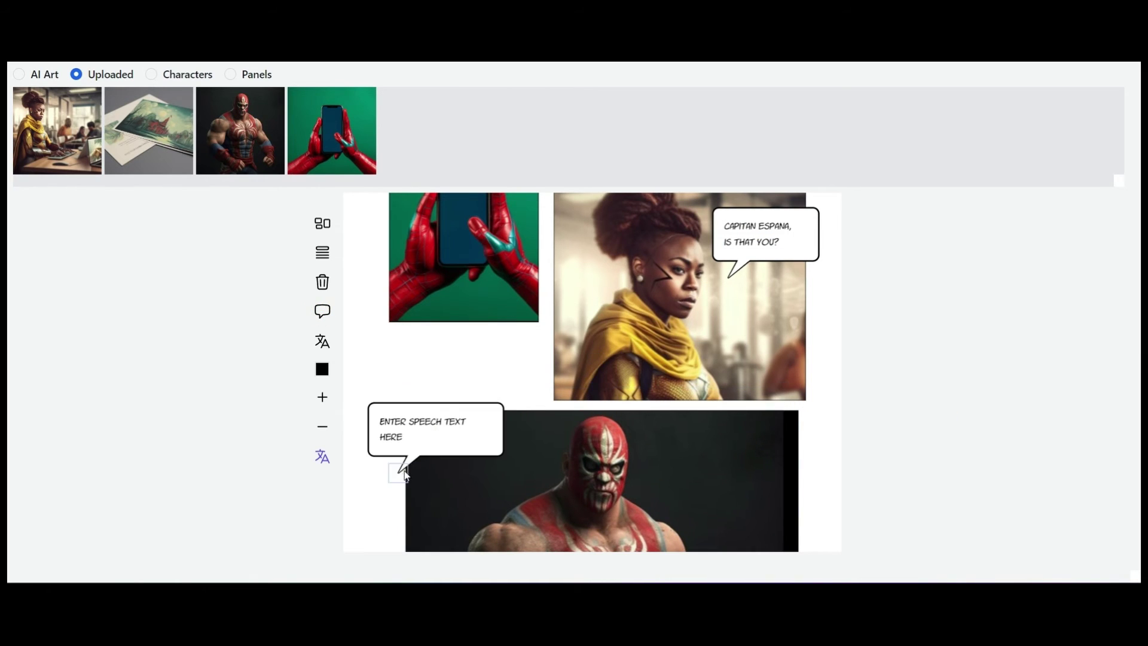
{"action": "left_click_drag", "start_coordinate": [405, 475], "coordinate": [538, 474]}
{"action": "left_click_drag", "start_coordinate": [419, 431], "coordinate": [411, 379]}
{"action": "left_click_drag", "start_coordinate": [529, 415], "coordinate": [556, 479]}
{"action": "double_click", "coordinate": [410, 377]}
{"action": "type", "text": "HAHAHA."}
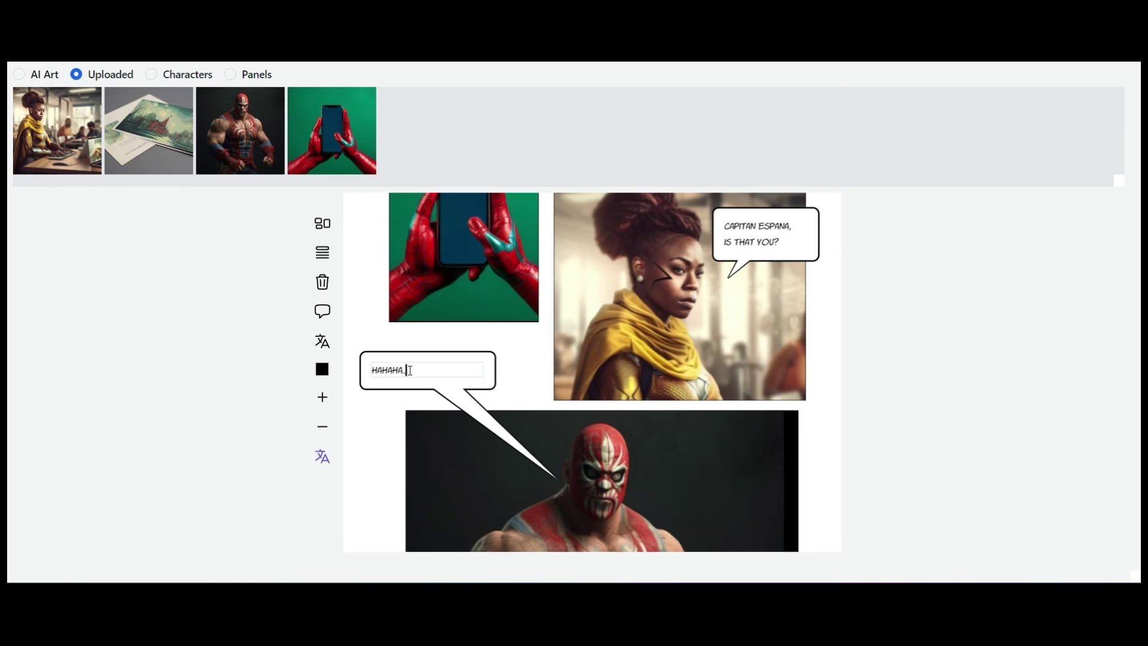
{"action": "type", "text": "!!"}
{"action": "key", "text": "Return"}
{"action": "type", "text": "YOUR DEAR C"}
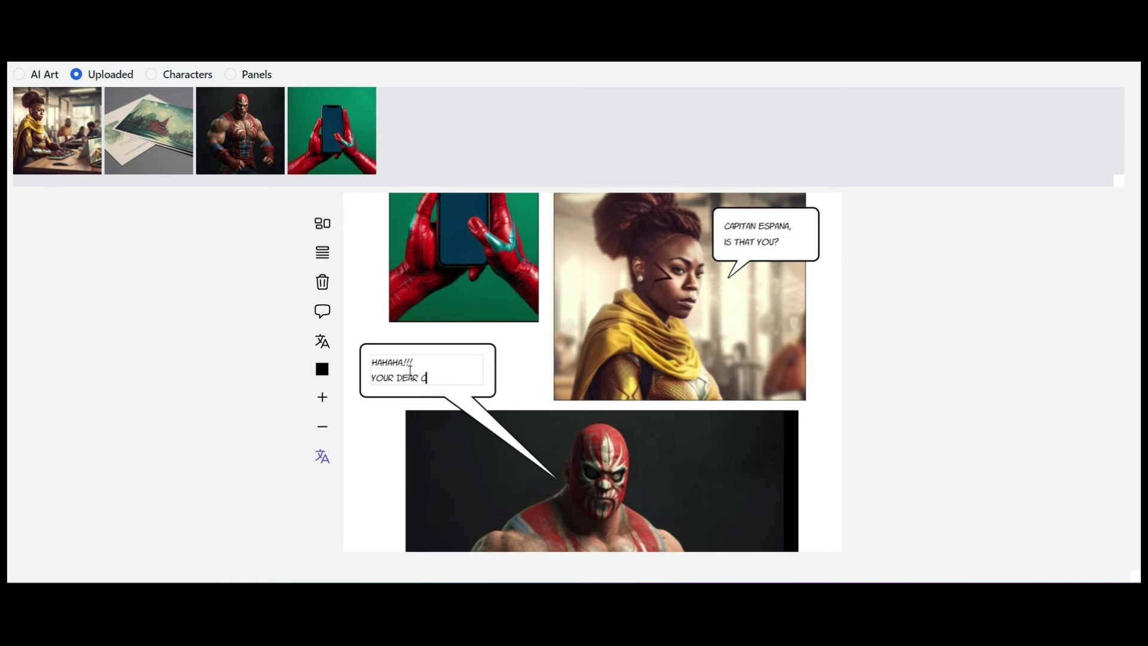
{"action": "type", "text": "APITAN IS INDESPOSED RIGHT NOW, MATILDA."}
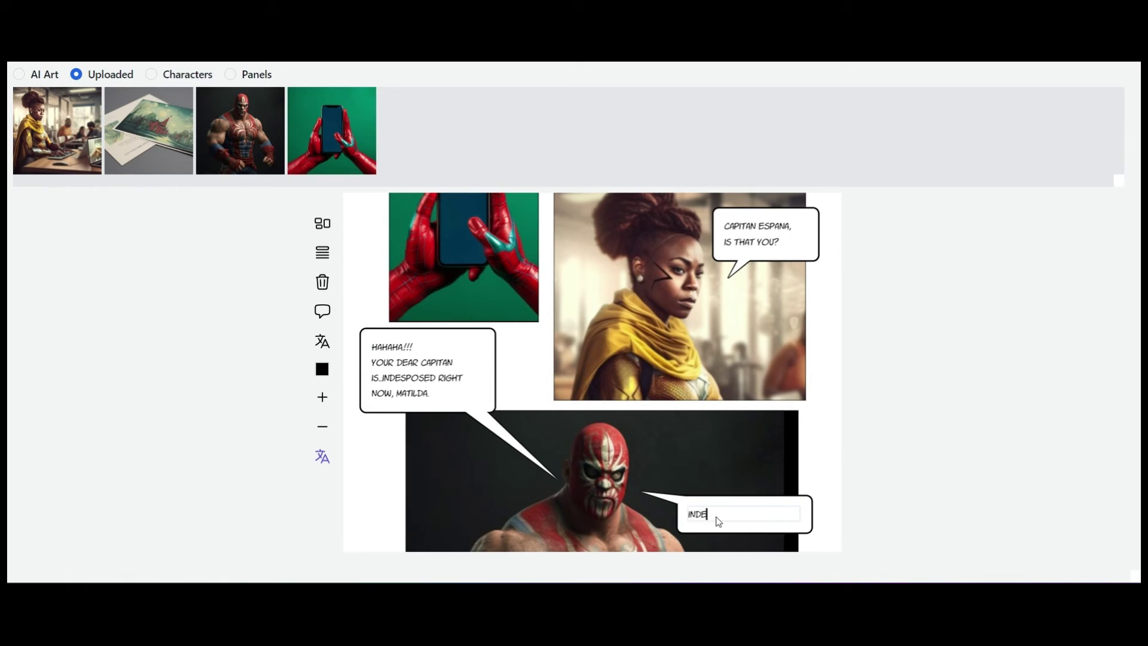
{"action": "type", "text": "FINITELY"}
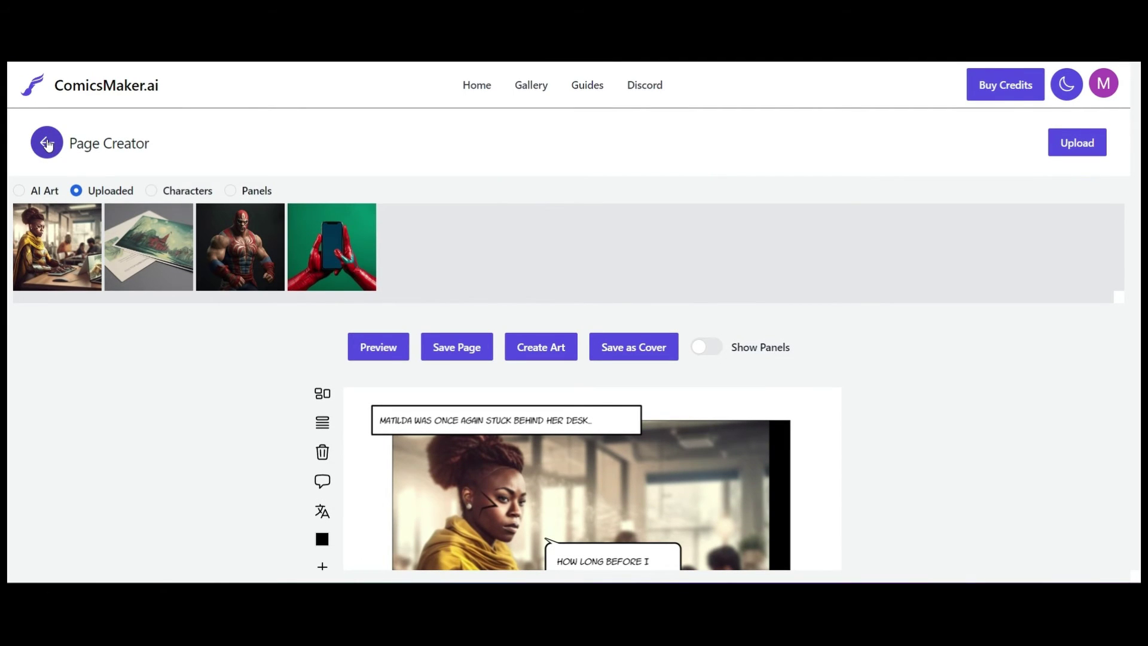
{"action": "left_click", "coordinate": [47, 143]}
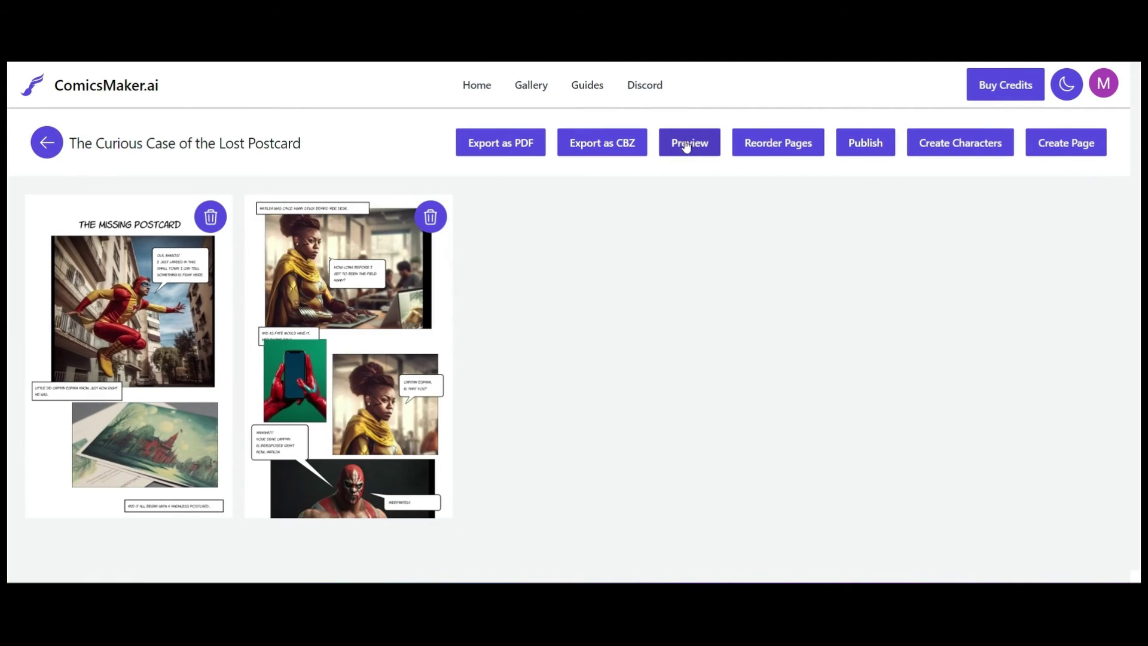
Preview the comic, reading page 1 and then page 2.
{"action": "left_click", "coordinate": [687, 147]}
{"action": "scroll", "coordinate": [919, 400], "scroll_direction": "down", "scroll_amount": 3}
{"action": "scroll", "coordinate": [1087, 440], "scroll_direction": "down", "scroll_amount": 6}
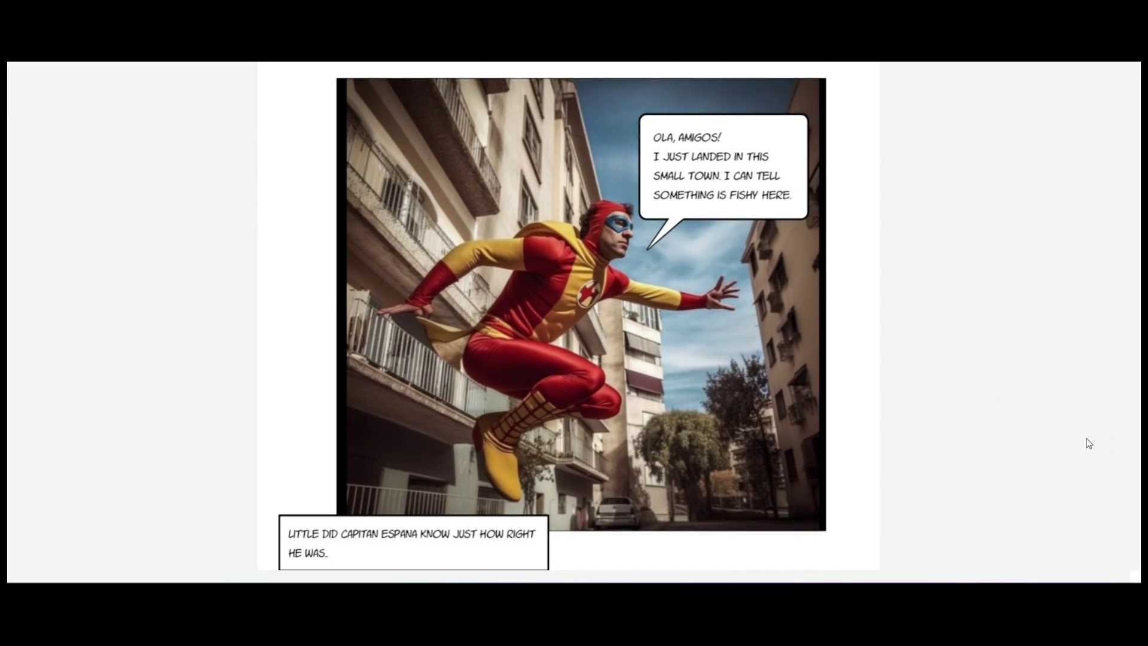
{"action": "scroll", "coordinate": [1054, 412], "scroll_direction": "down", "scroll_amount": 3}
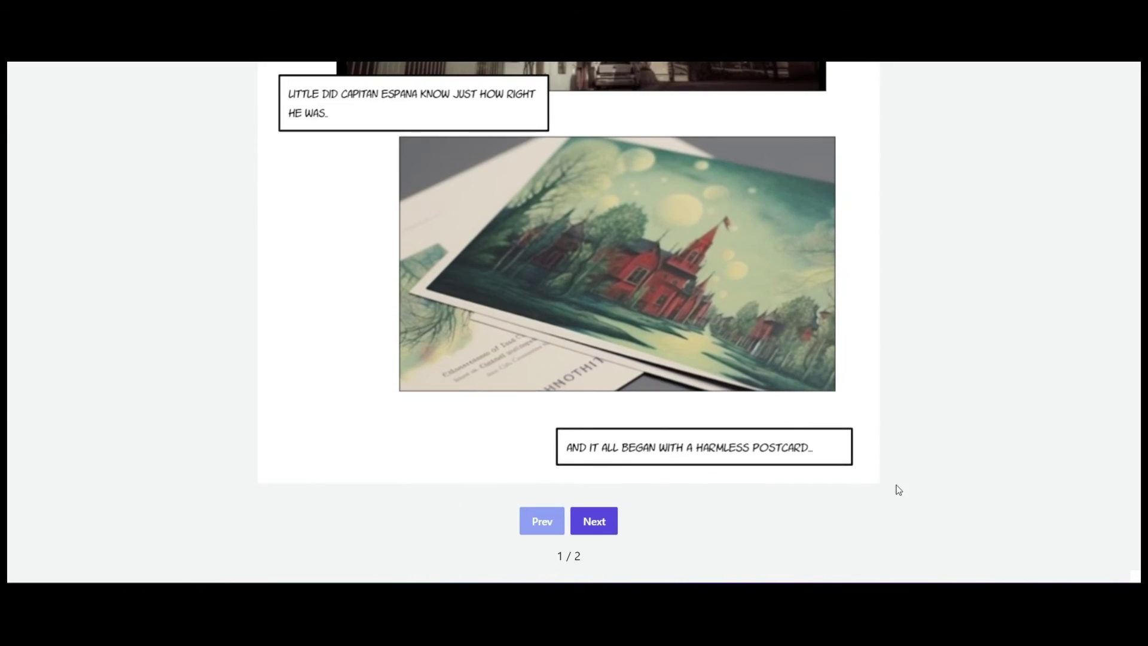
{"action": "left_click", "coordinate": [597, 524]}
{"action": "scroll", "coordinate": [996, 389], "scroll_direction": "down", "scroll_amount": 5}
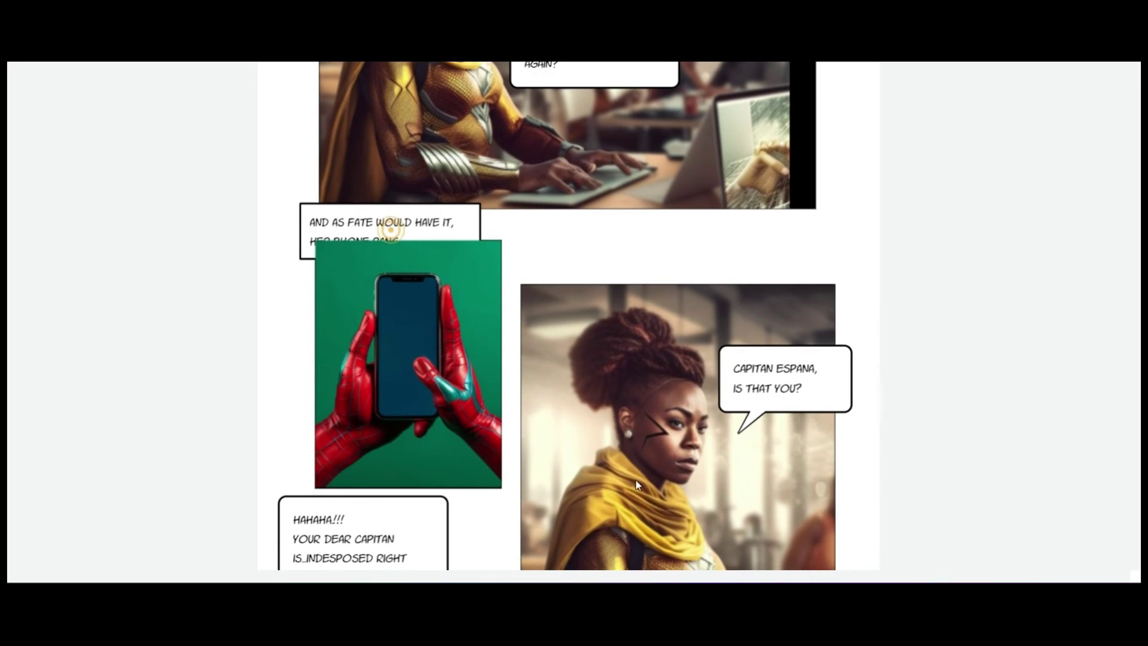
{"action": "scroll", "coordinate": [910, 434], "scroll_direction": "up", "scroll_amount": 7}
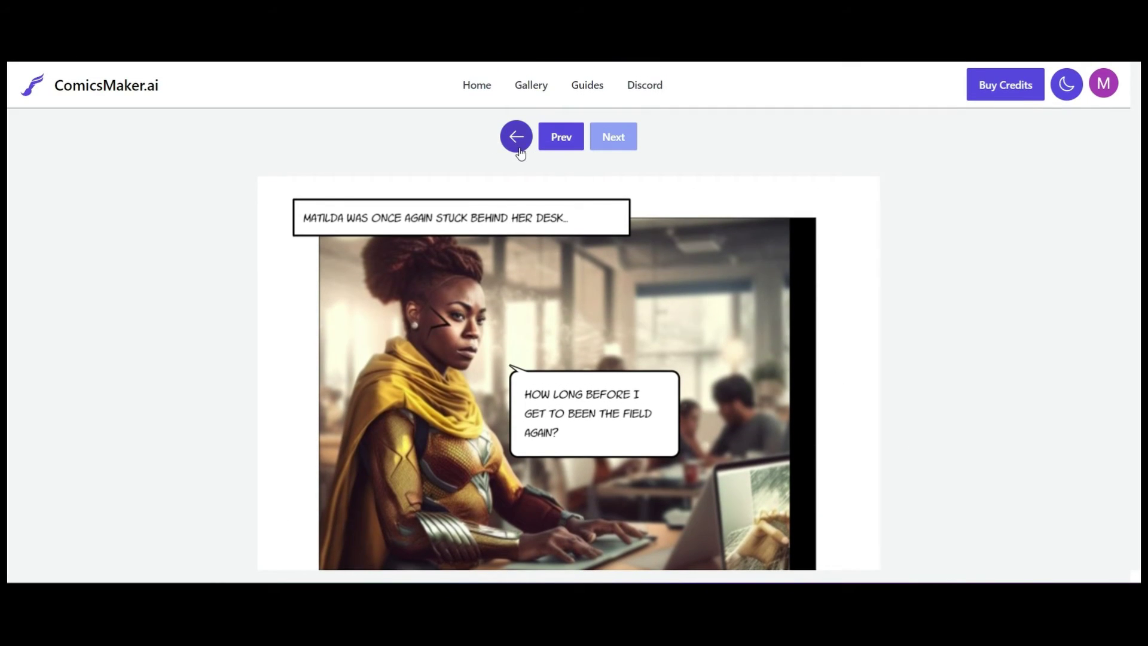
{"action": "left_click", "coordinate": [517, 137]}
Open page 2 in the editor and check the phone-ringing caption.
{"action": "left_click", "coordinate": [383, 335]}
{"action": "scroll", "coordinate": [391, 337], "scroll_direction": "down", "scroll_amount": 3}
{"action": "left_click", "coordinate": [392, 337]}
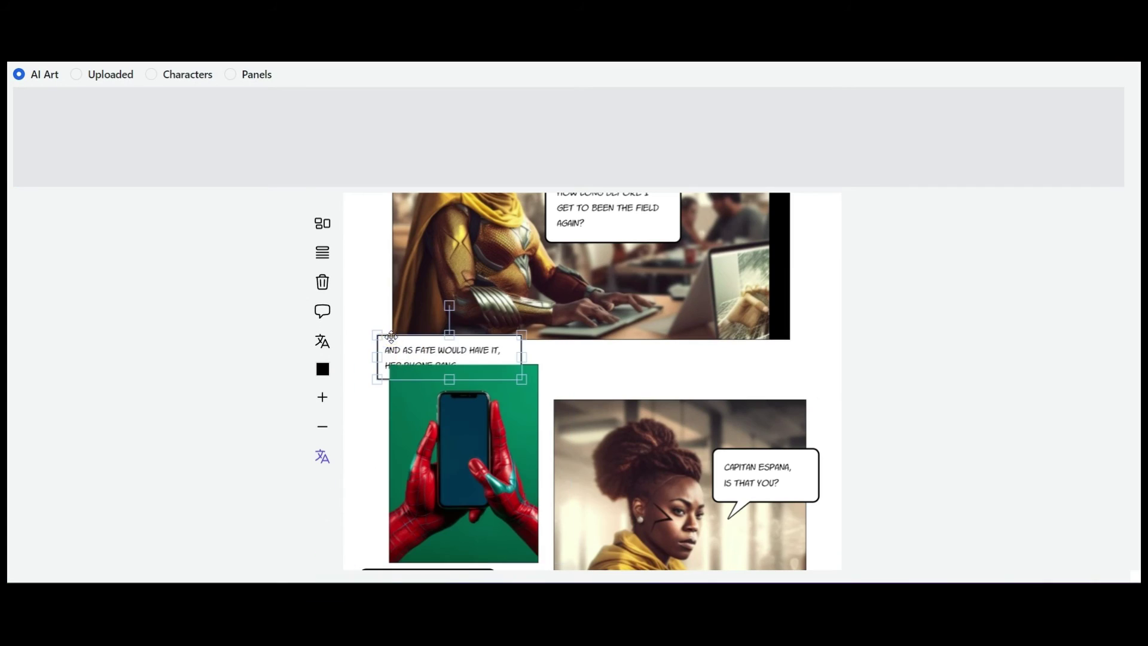
{"action": "left_click", "coordinate": [954, 341]}
{"action": "scroll", "coordinate": [922, 385], "scroll_direction": "down", "scroll_amount": 3}
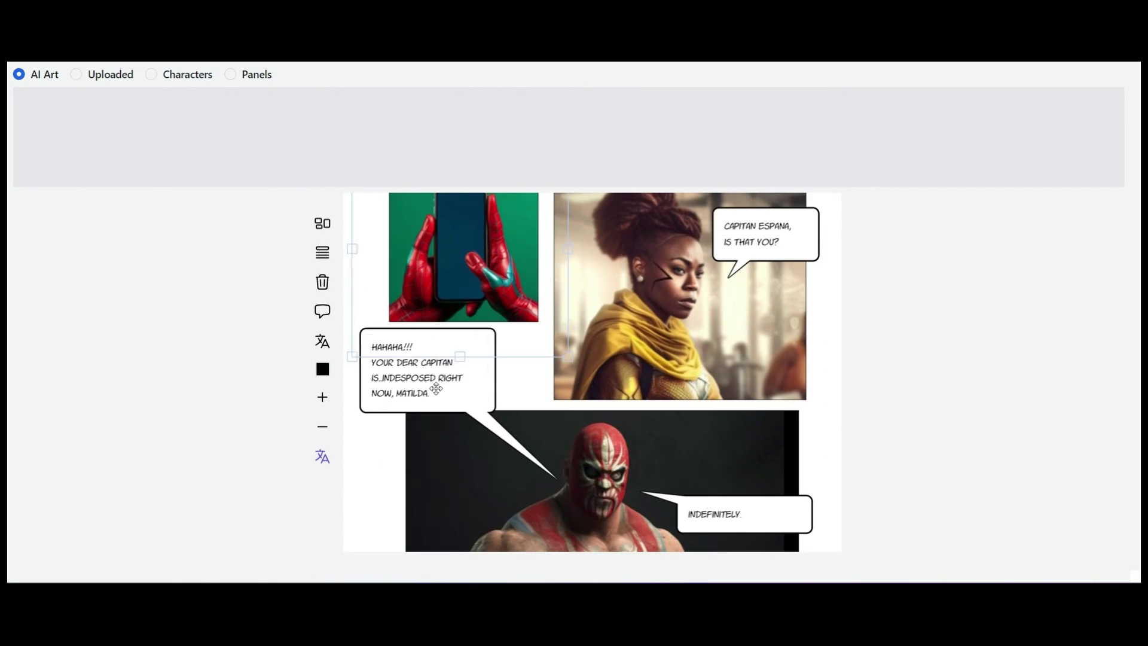
{"action": "scroll", "coordinate": [869, 443], "scroll_direction": "up", "scroll_amount": 3}
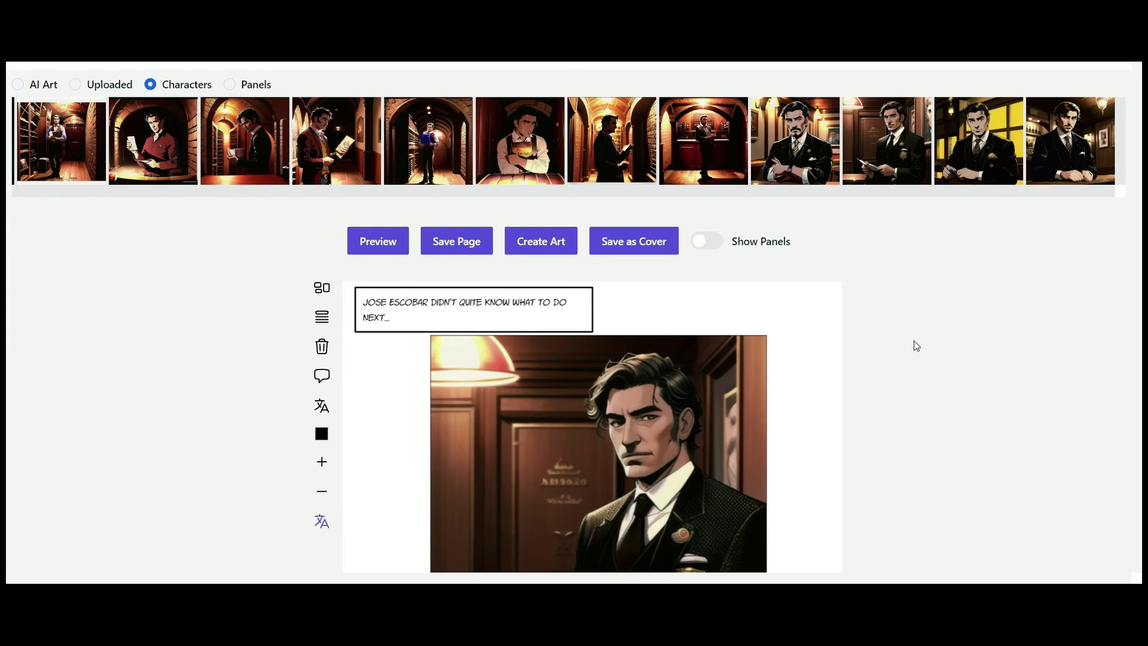
{"action": "scroll", "coordinate": [915, 345], "scroll_direction": "down", "scroll_amount": 1}
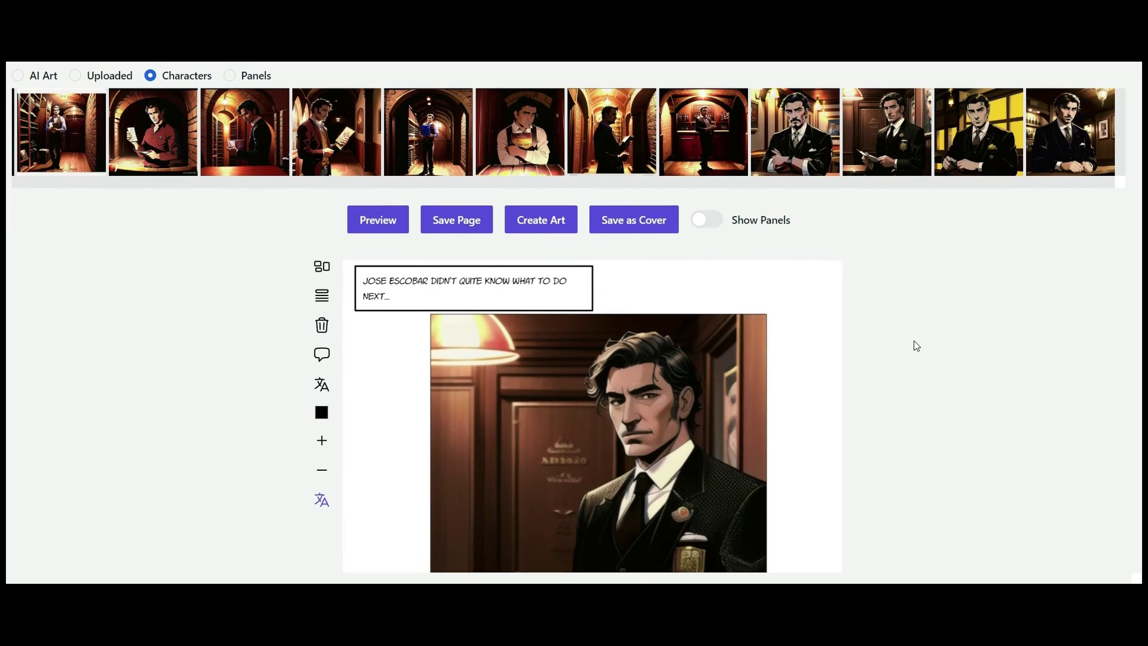
Start creating new AI art for a panel and review its settings.
{"action": "left_click", "coordinate": [530, 224]}
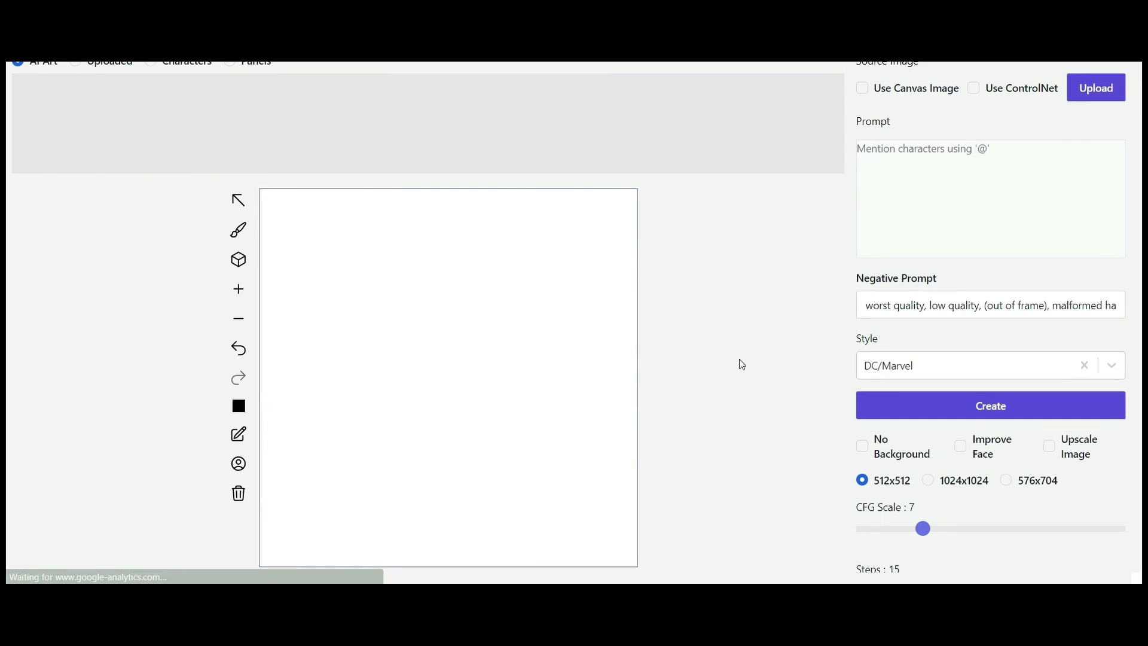
{"action": "scroll", "coordinate": [743, 364], "scroll_direction": "up", "scroll_amount": 2}
{"action": "scroll", "coordinate": [742, 364], "scroll_direction": "down", "scroll_amount": 1}
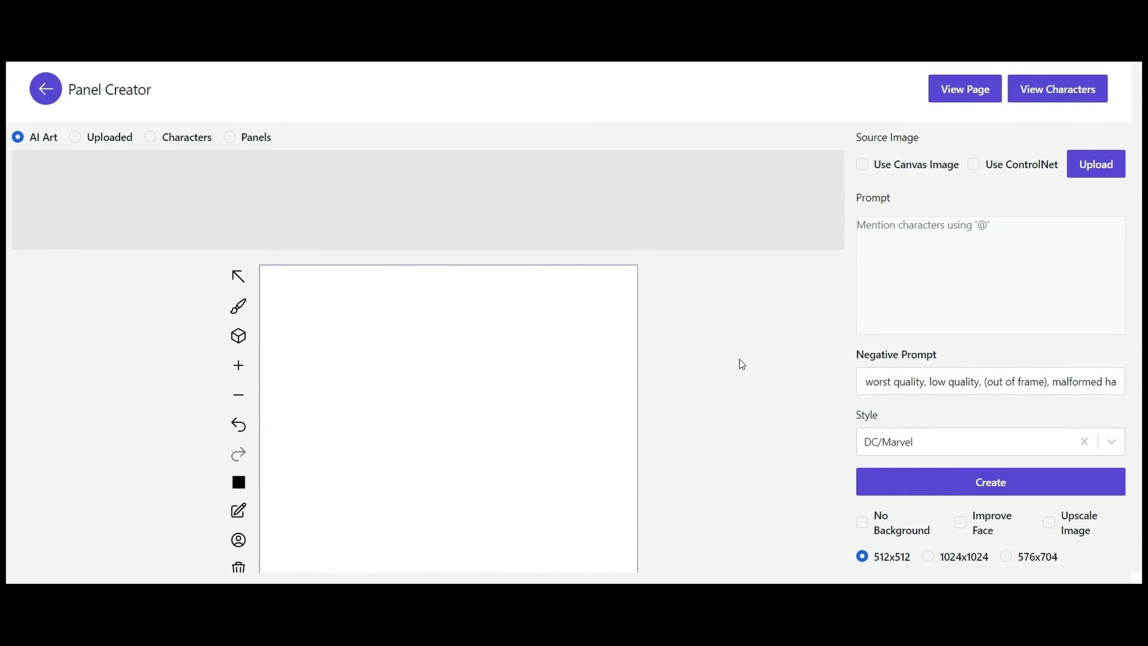
{"action": "scroll", "coordinate": [742, 364], "scroll_direction": "down", "scroll_amount": 1}
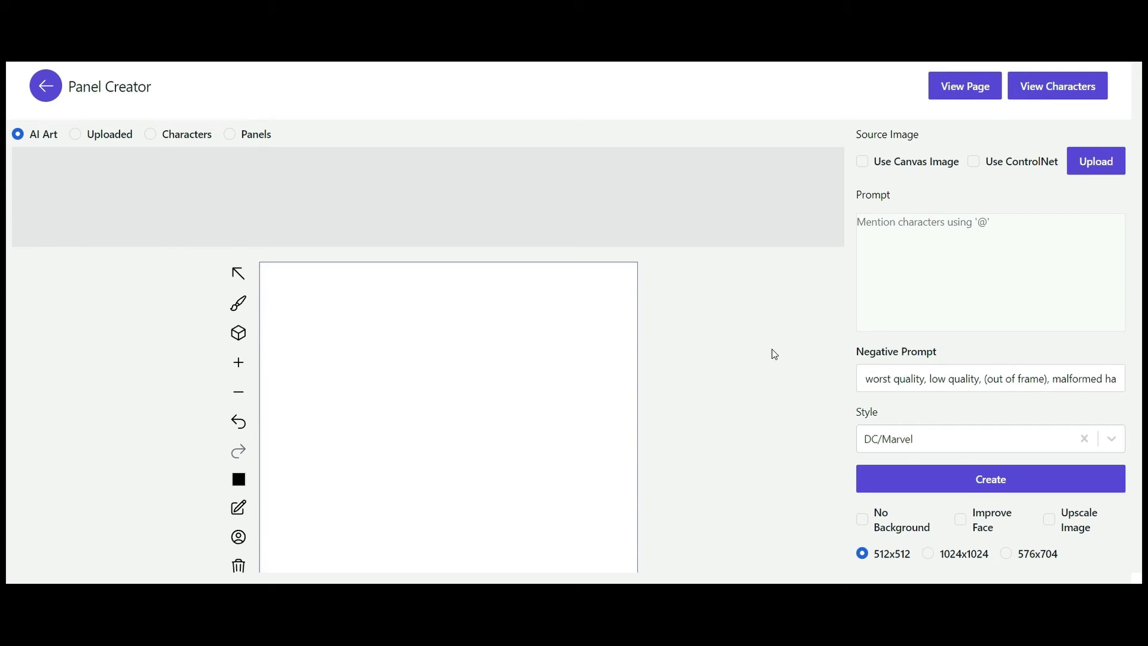
{"action": "left_click", "coordinate": [891, 226]}
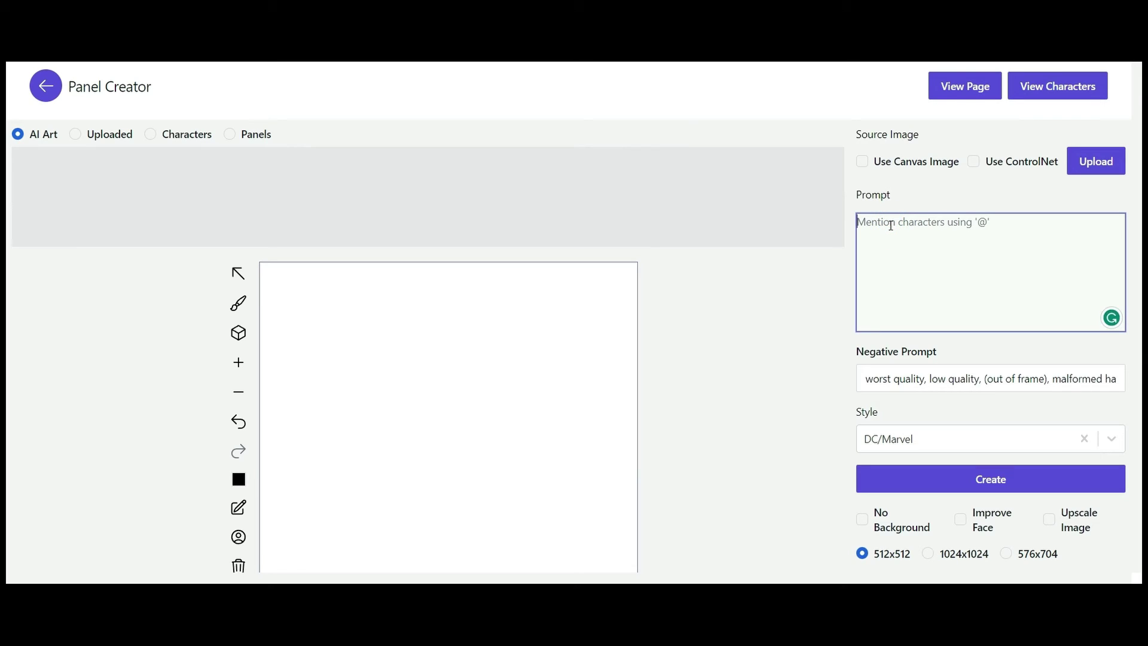
{"action": "type", "text": "@"}
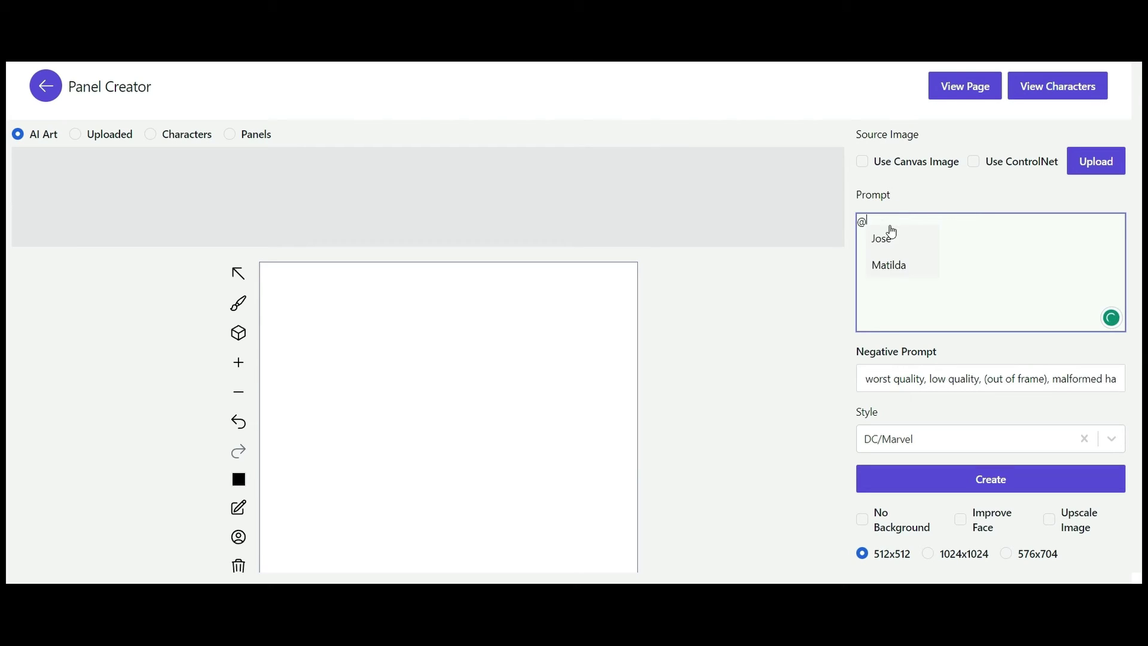
{"action": "left_click", "coordinate": [900, 267]}
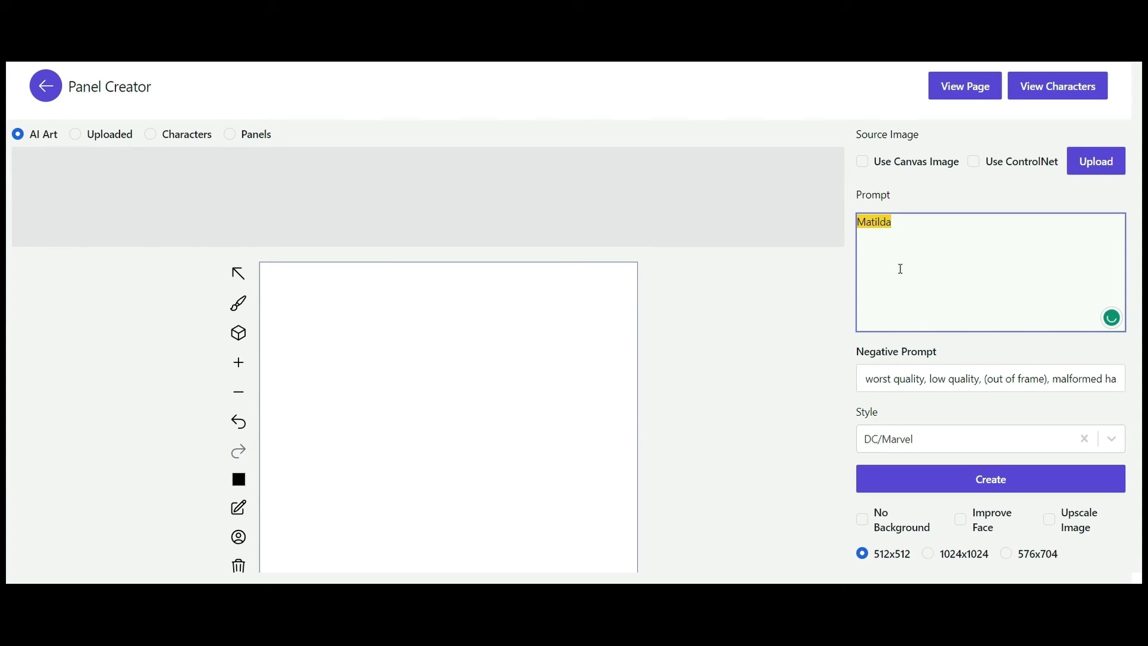
{"action": "type", "text": "walking down a cobblestone"}
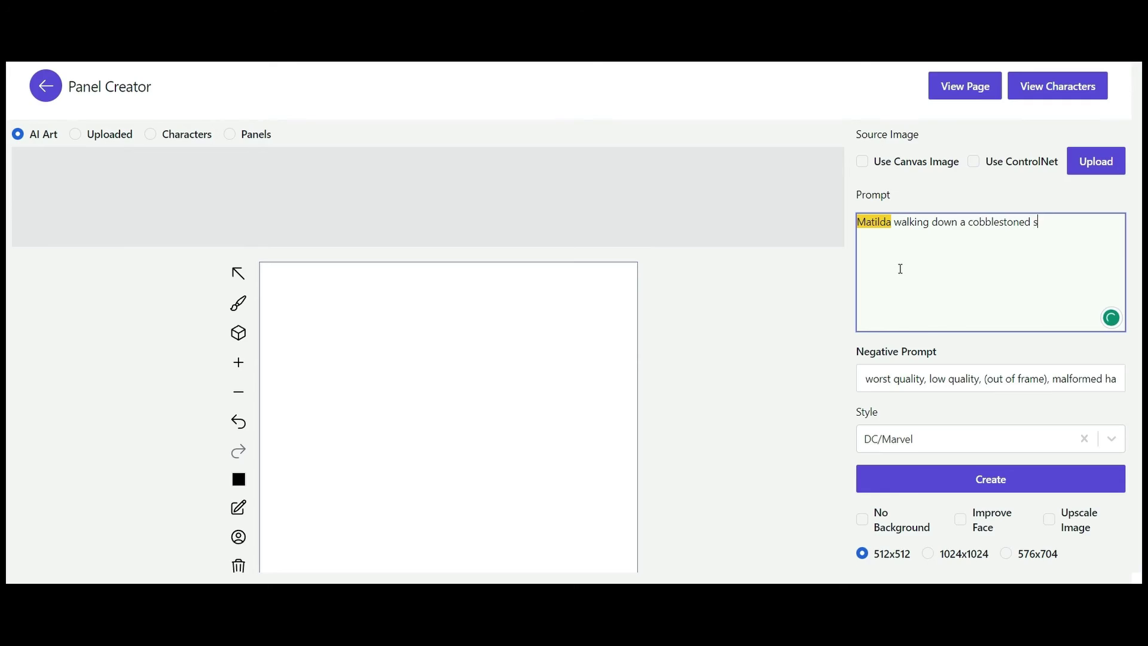
{"action": "type", "text": "d s"}
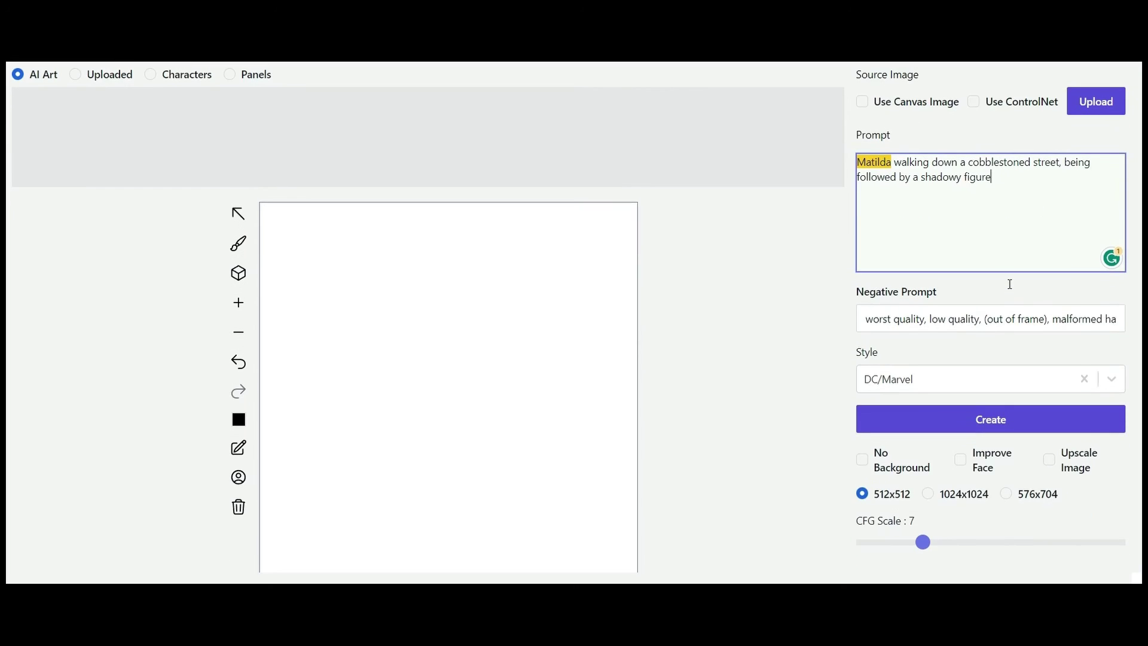
{"action": "scroll", "coordinate": [1010, 284], "scroll_direction": "down", "scroll_amount": 2}
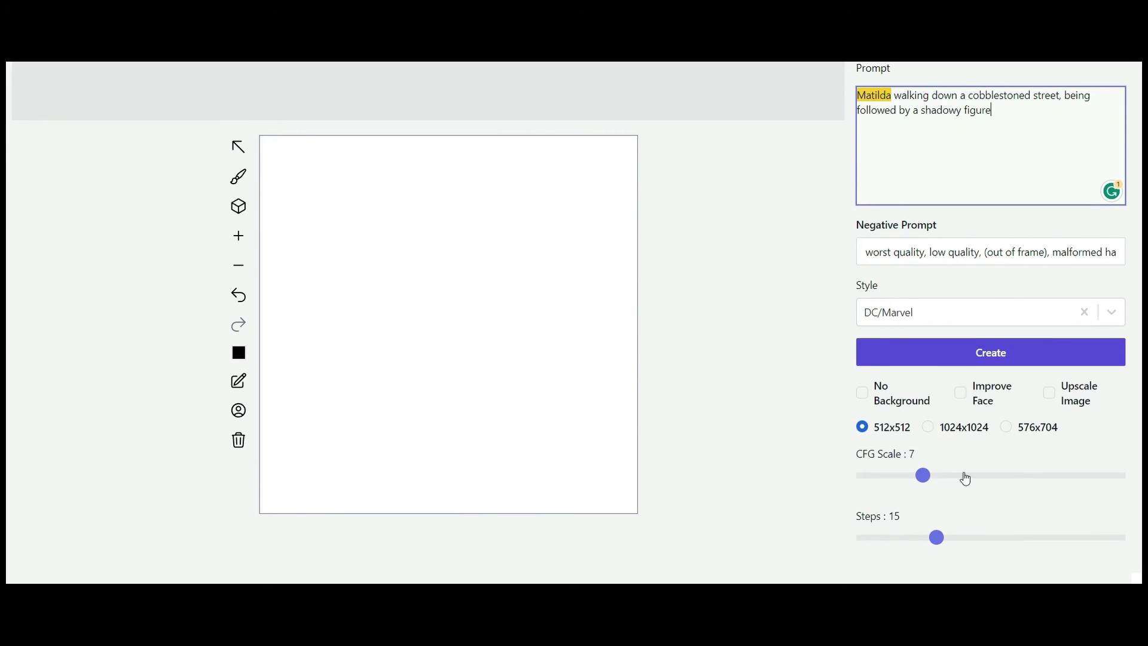
{"action": "scroll", "coordinate": [1040, 494], "scroll_direction": "down", "scroll_amount": 1}
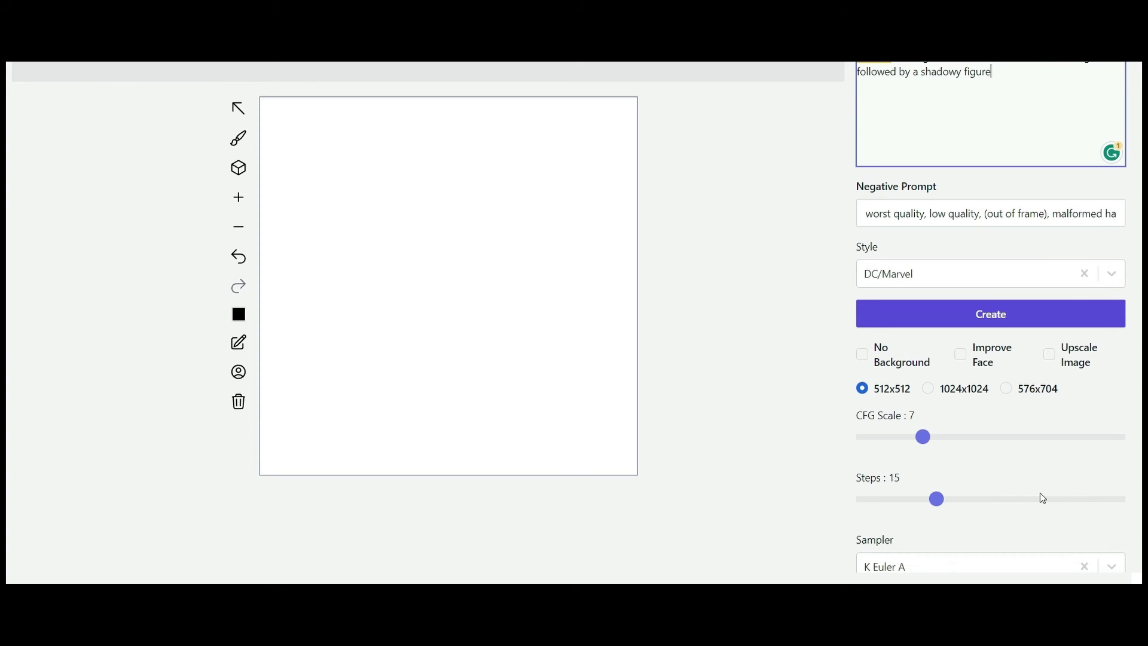
{"action": "scroll", "coordinate": [1044, 498], "scroll_direction": "down", "scroll_amount": 4}
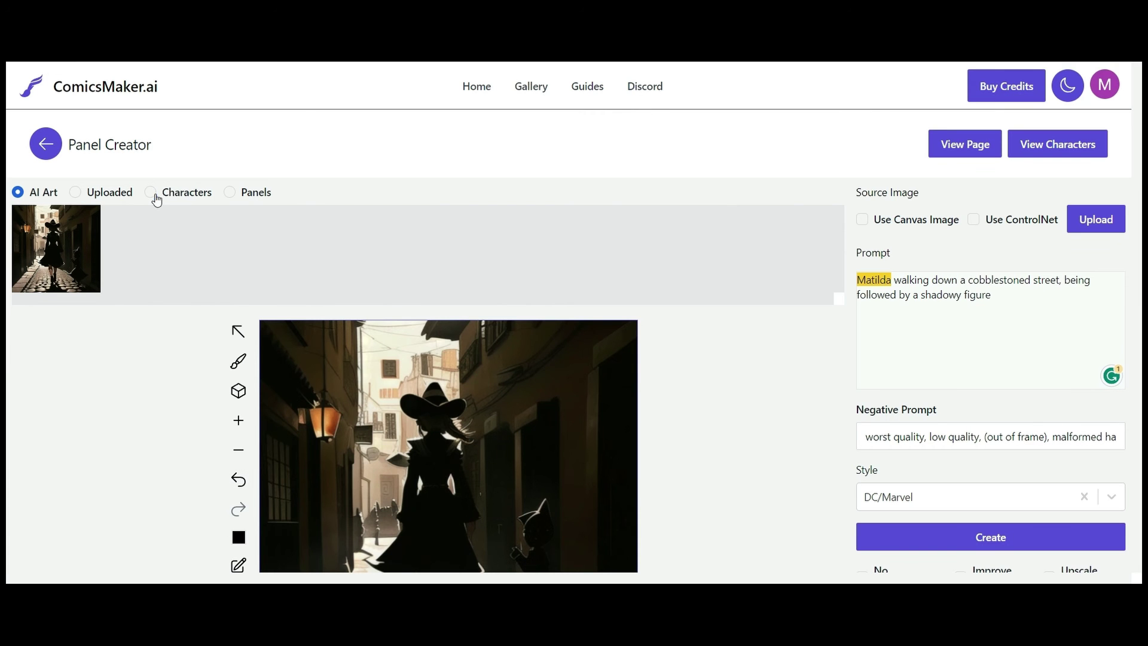
{"action": "left_click", "coordinate": [150, 192]}
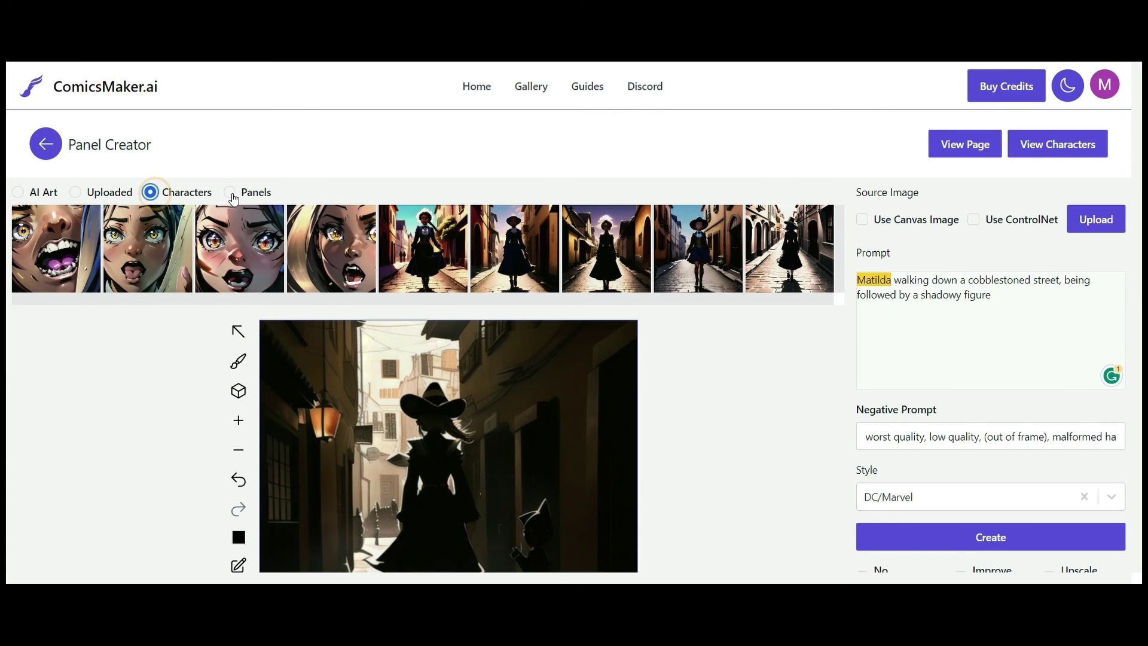
{"action": "scroll", "coordinate": [741, 470], "scroll_direction": "down", "scroll_amount": 5}
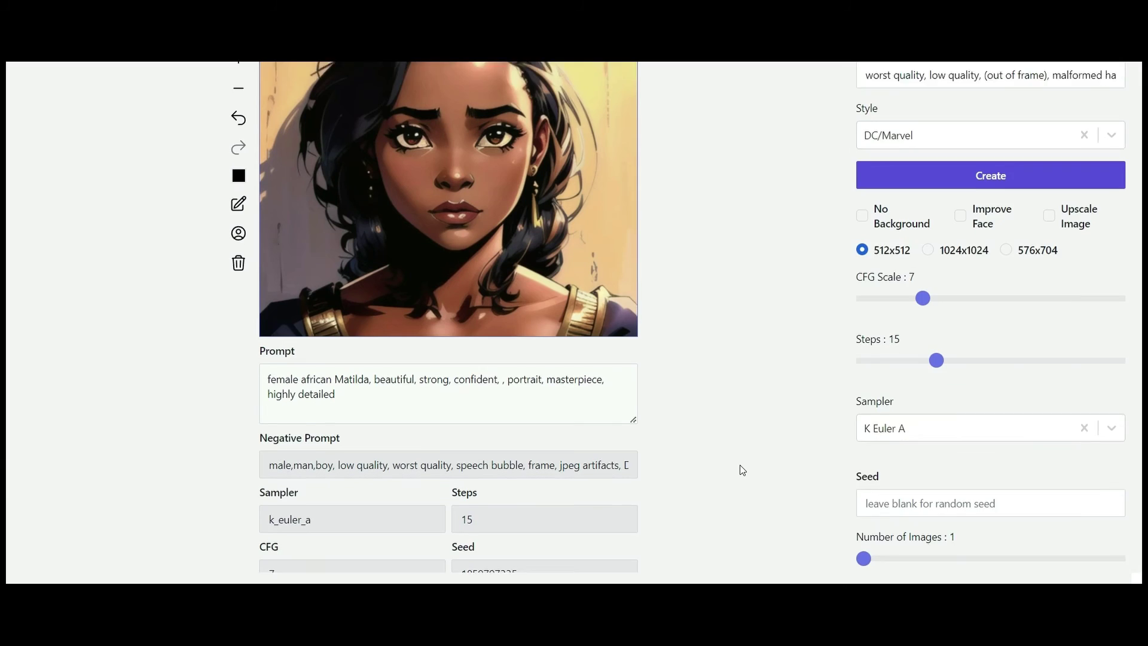
{"action": "scroll", "coordinate": [741, 470], "scroll_direction": "down", "scroll_amount": 1}
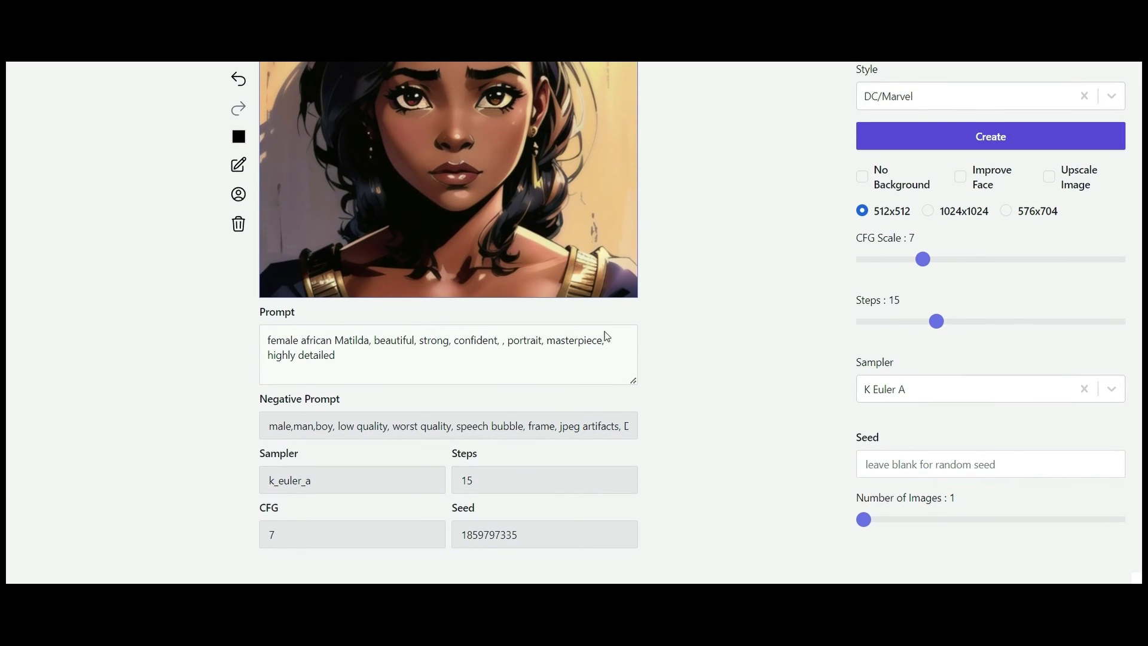
{"action": "left_click", "coordinate": [877, 519]}
{"action": "left_click", "coordinate": [910, 461]}
{"action": "type", "text": "1859"}
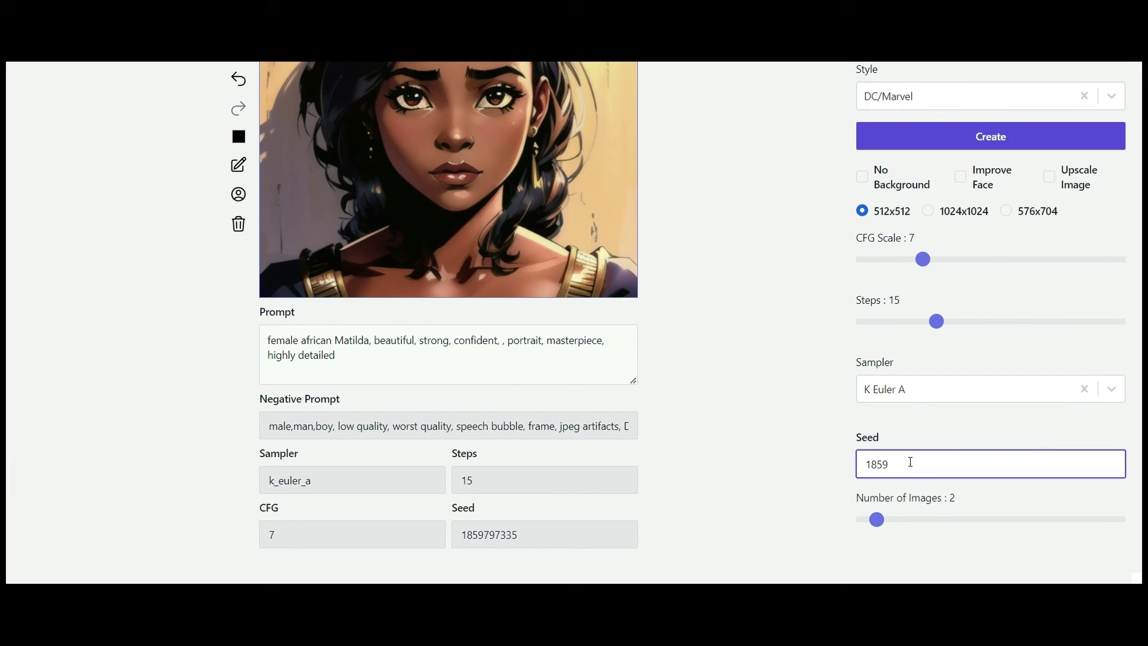
{"action": "type", "text": "797335"}
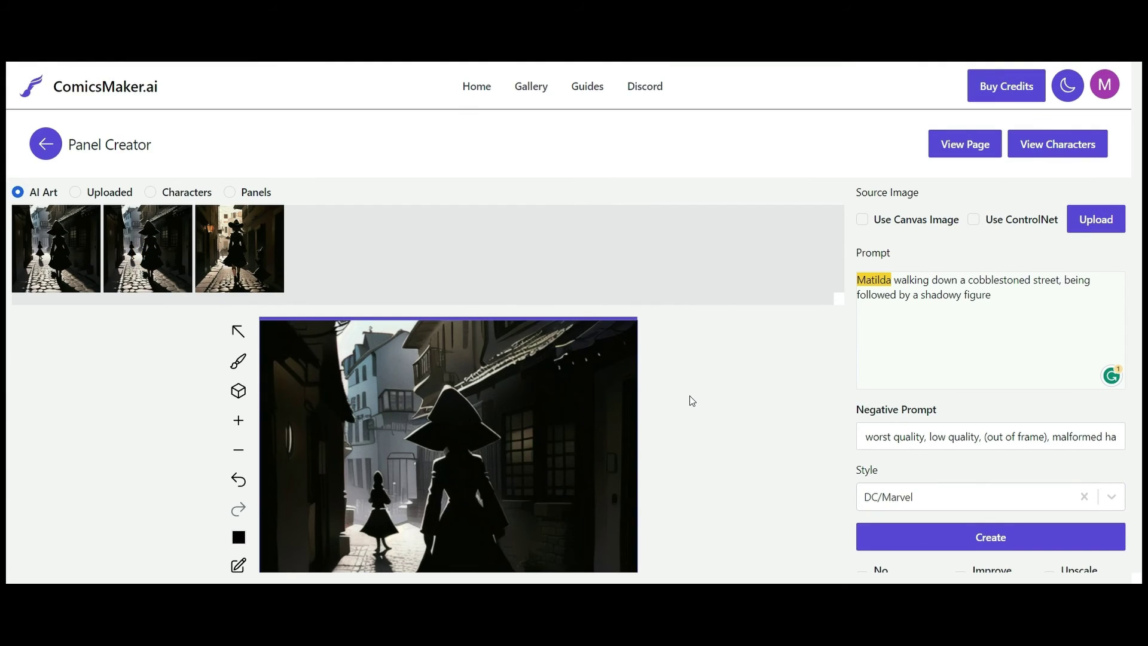
{"action": "scroll", "coordinate": [692, 400], "scroll_direction": "down", "scroll_amount": 2}
{"action": "scroll", "coordinate": [692, 400], "scroll_direction": "up", "scroll_amount": 2}
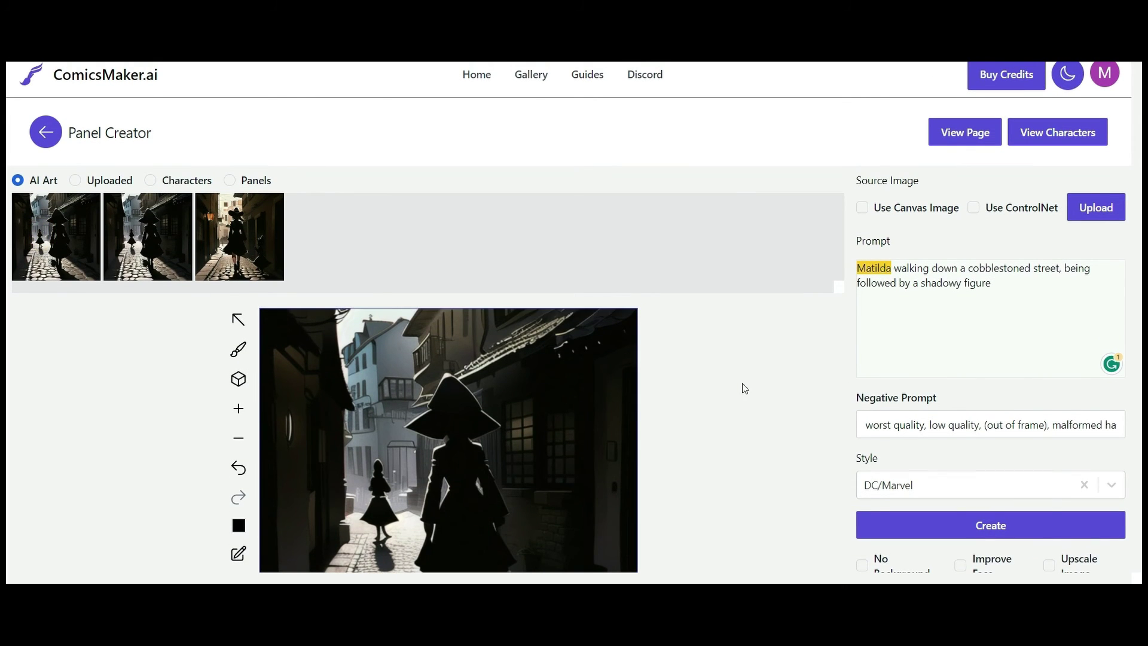
{"action": "scroll", "coordinate": [744, 388], "scroll_direction": "down", "scroll_amount": 1}
{"action": "scroll", "coordinate": [744, 389], "scroll_direction": "down", "scroll_amount": 3}
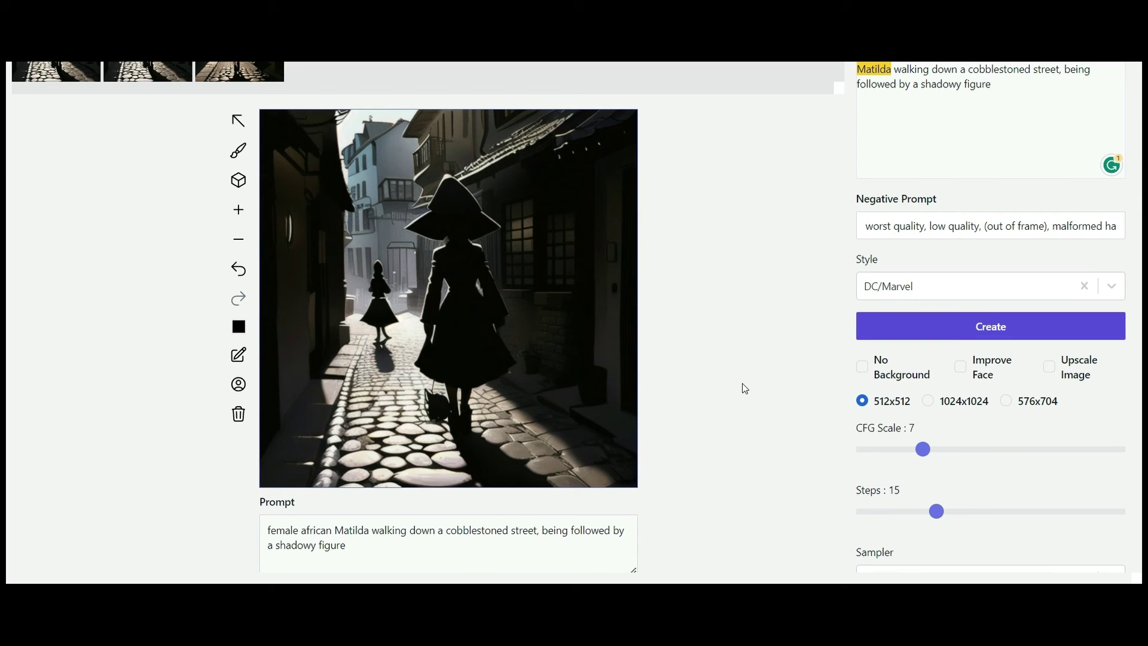
{"action": "scroll", "coordinate": [745, 389], "scroll_direction": "up", "scroll_amount": 4}
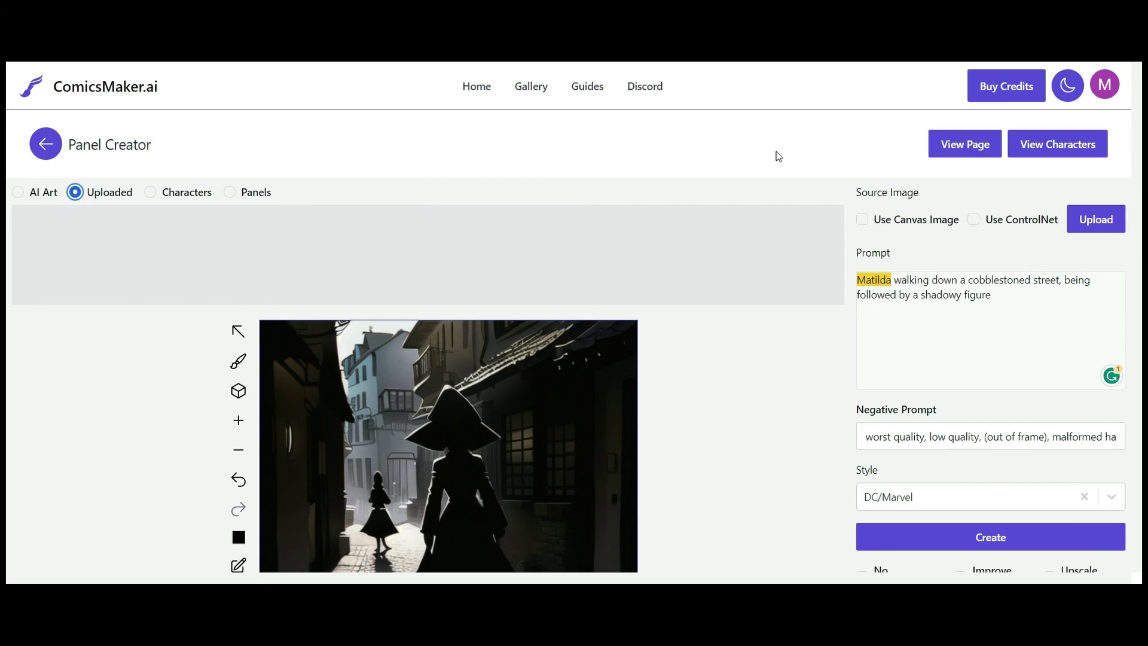
Upload the cobblestone street photo and save it as the source image.
{"action": "left_click", "coordinate": [863, 221]}
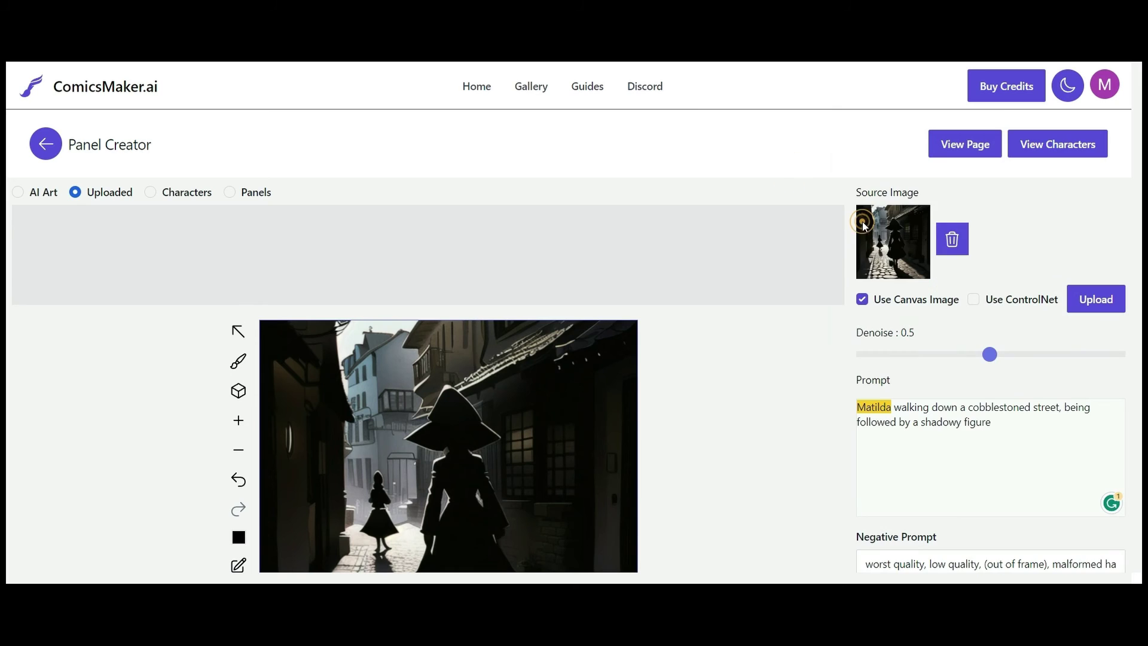
{"action": "left_click", "coordinate": [953, 239]}
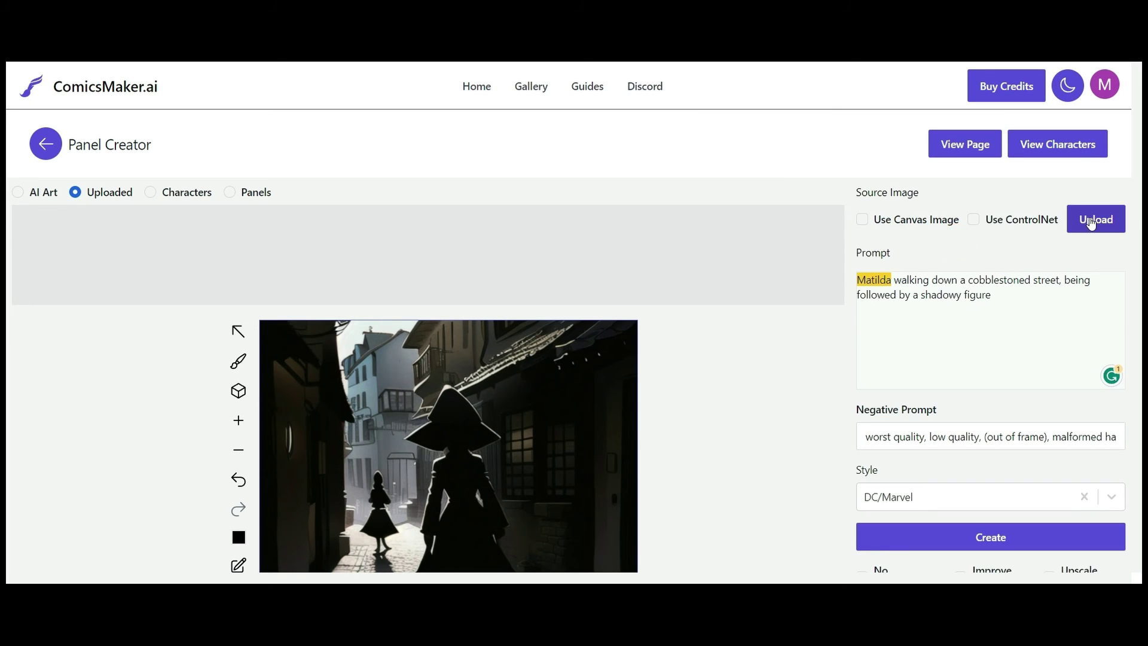
{"action": "left_click", "coordinate": [1095, 219]}
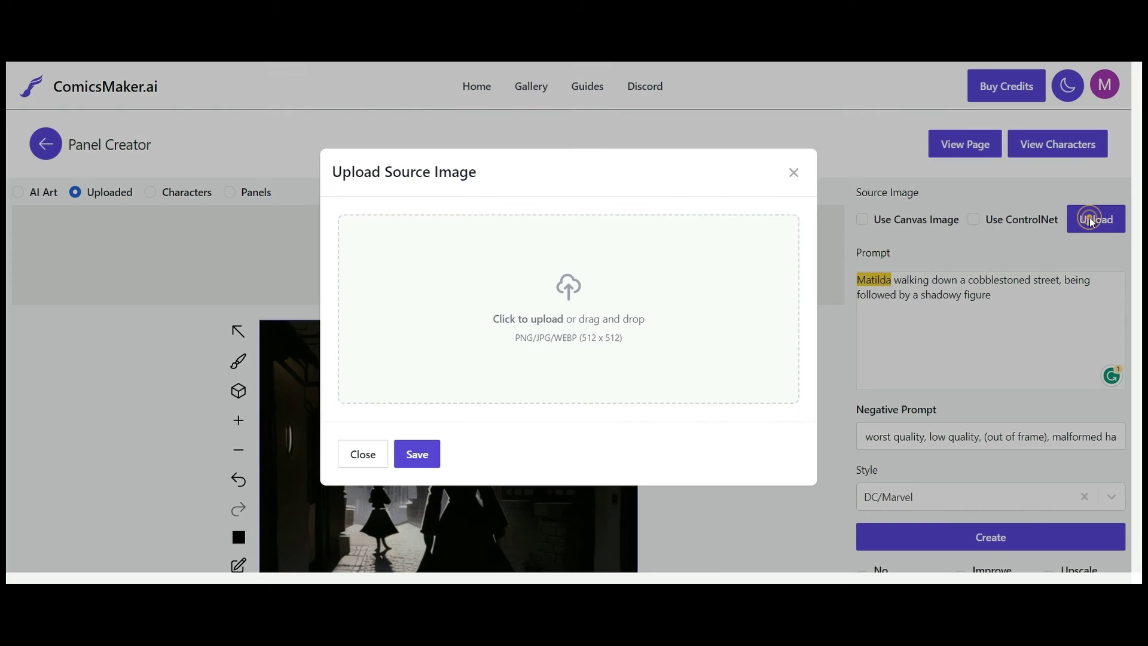
{"action": "left_click", "coordinate": [539, 284]}
{"action": "double_click", "coordinate": [287, 117]}
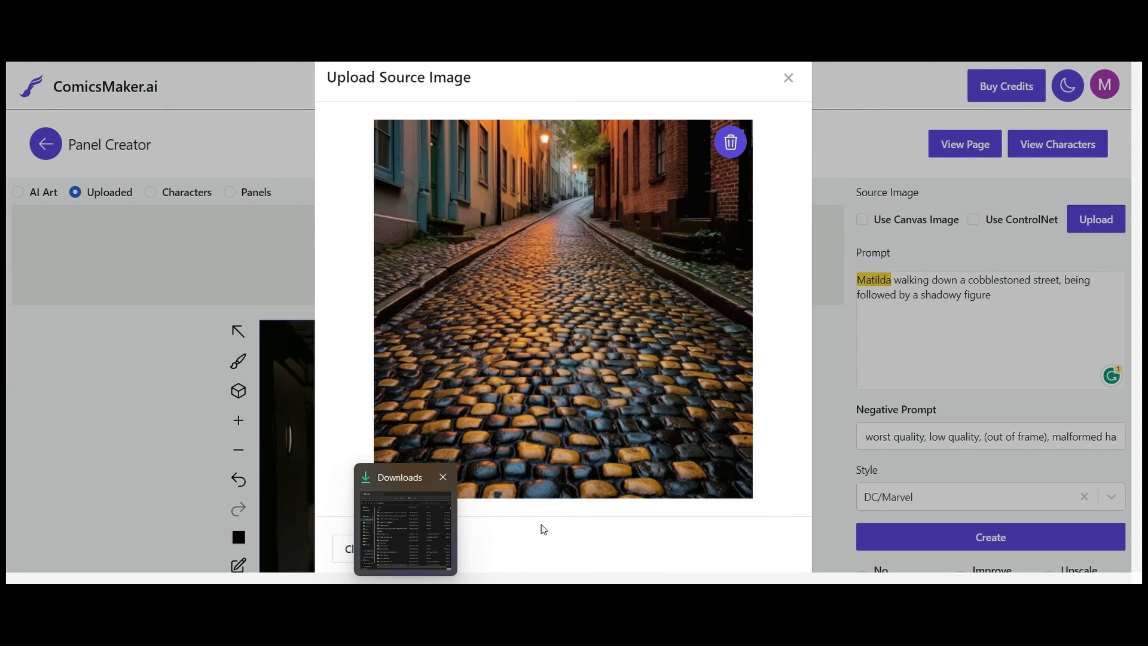
{"action": "left_click", "coordinate": [412, 549]}
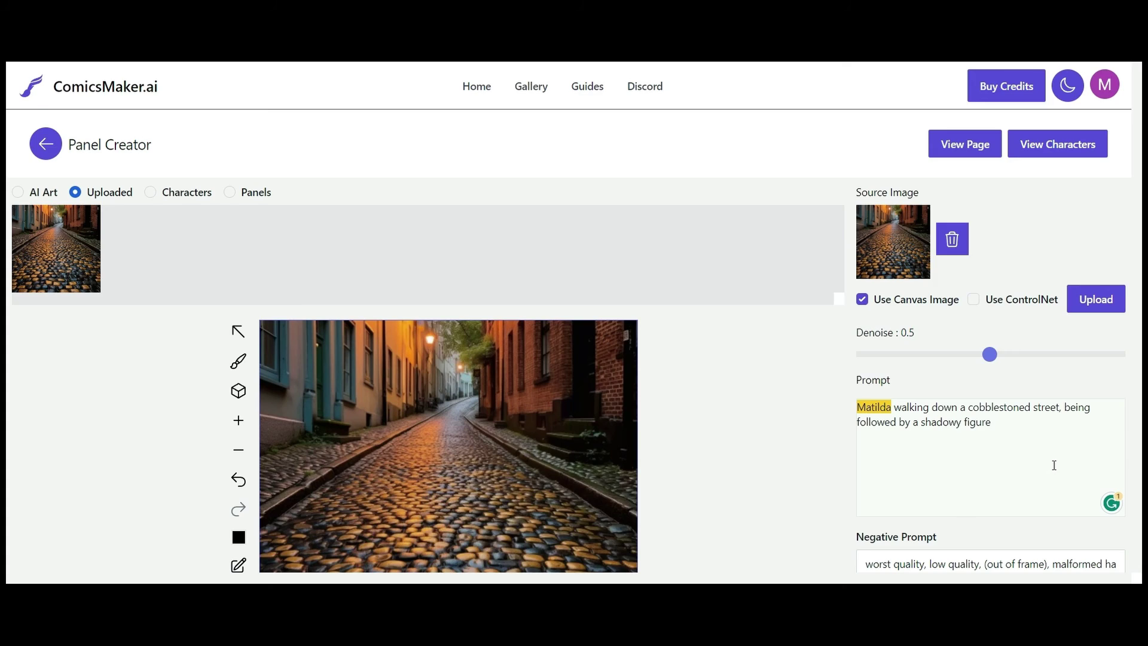
Generate new street images and place the first generated one on the canvas.
{"action": "scroll", "coordinate": [1054, 465], "scroll_direction": "down", "scroll_amount": 3}
{"action": "left_click", "coordinate": [943, 518]}
{"action": "scroll", "coordinate": [1020, 515], "scroll_direction": "down", "scroll_amount": 5}
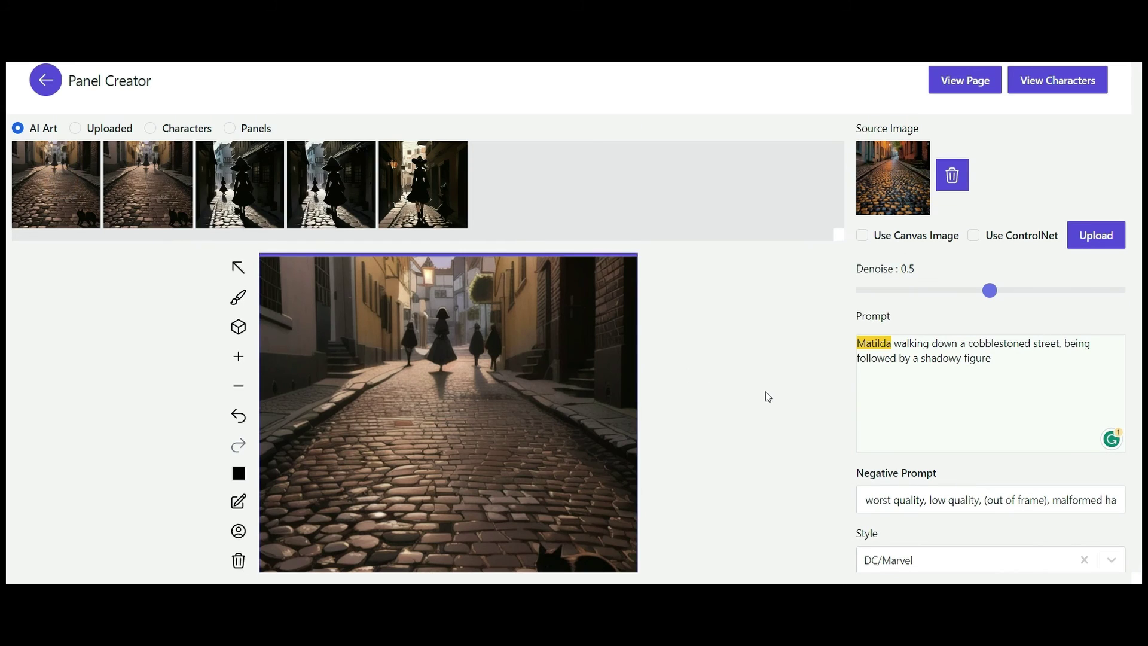
{"action": "scroll", "coordinate": [766, 393], "scroll_direction": "down", "scroll_amount": 2}
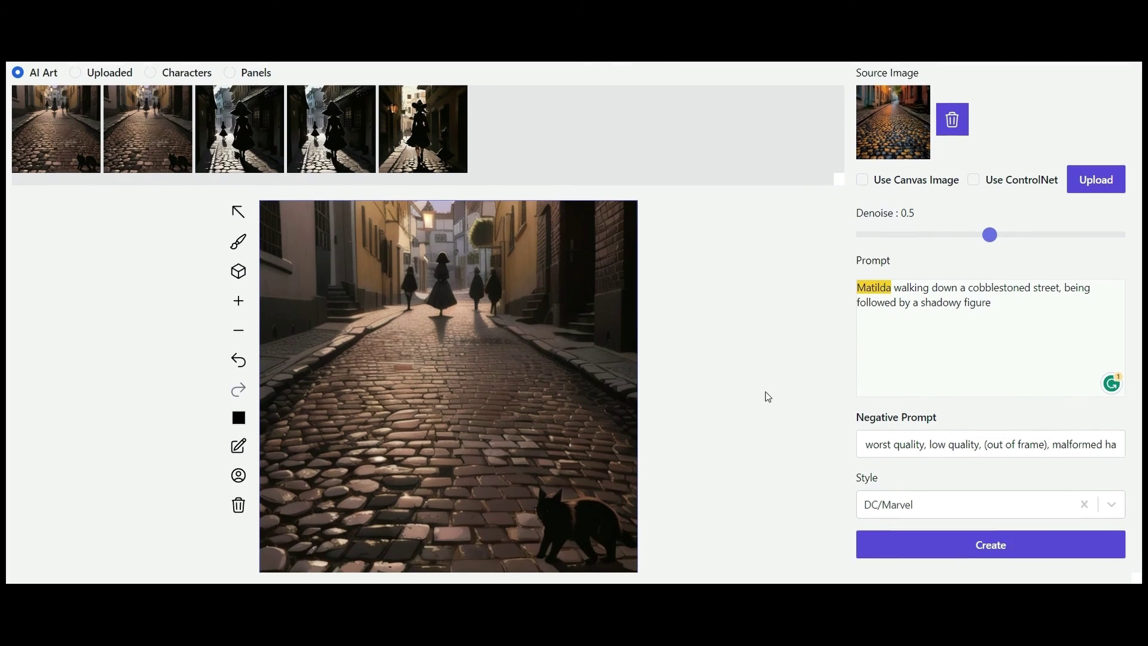
{"action": "scroll", "coordinate": [768, 397], "scroll_direction": "up", "scroll_amount": 1}
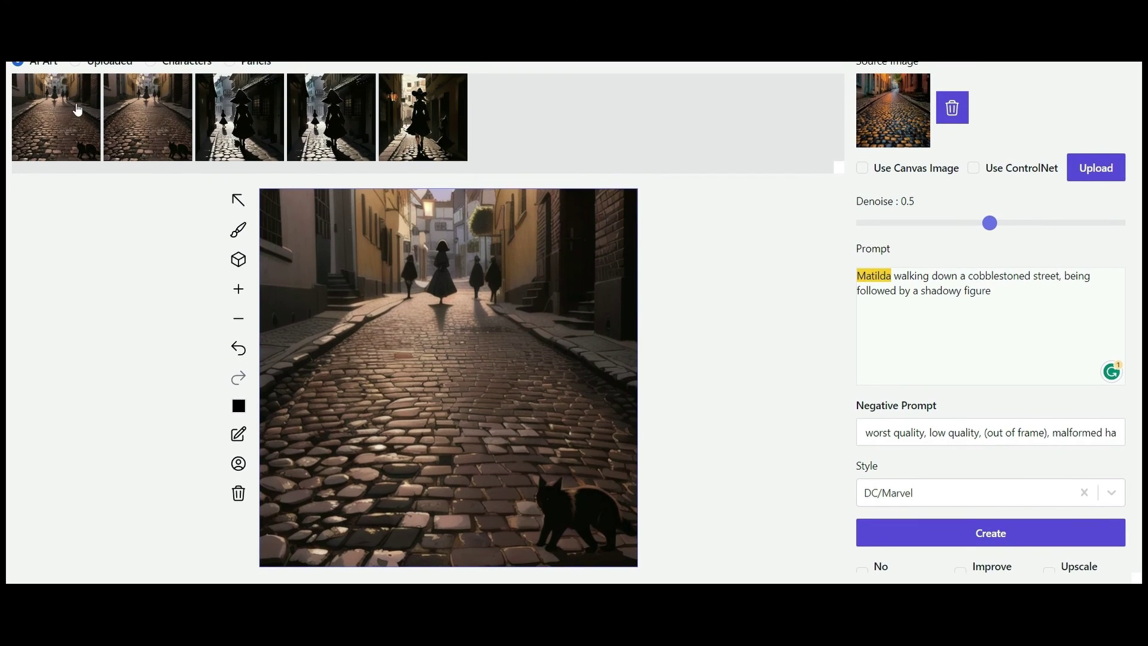
{"action": "left_click", "coordinate": [151, 112]}
{"action": "left_click", "coordinate": [72, 119]}
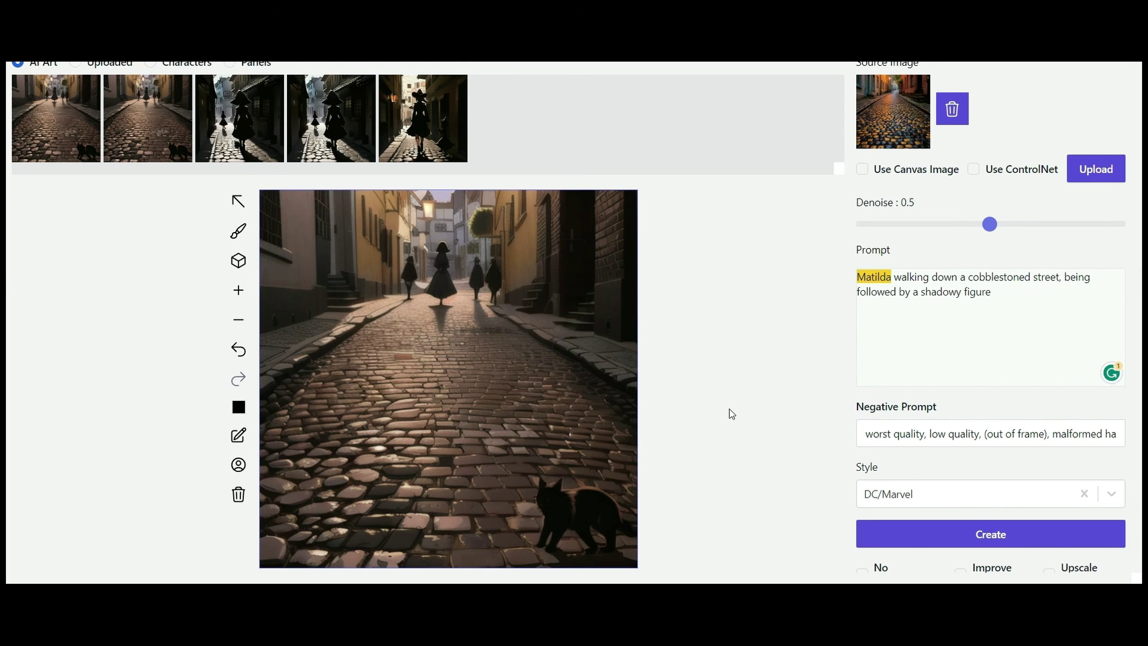
{"action": "scroll", "coordinate": [730, 412], "scroll_direction": "up", "scroll_amount": 2}
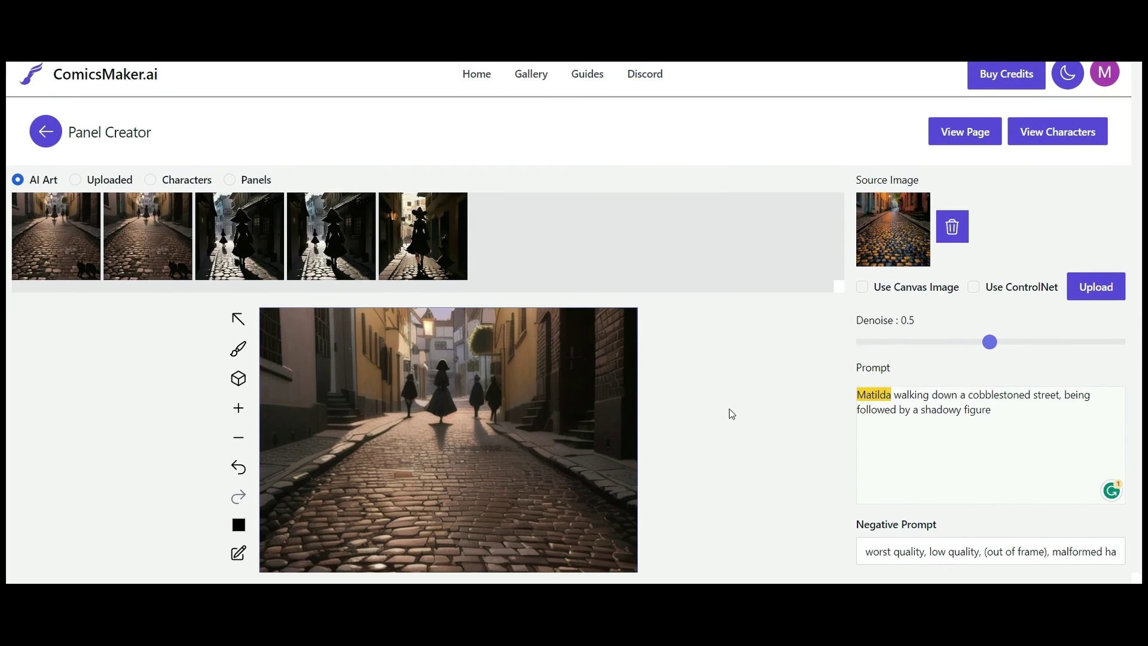
Enable ControlNet with Convert Scribbles to Art and scribble a horse with its rider.
{"action": "left_click", "coordinate": [974, 288]}
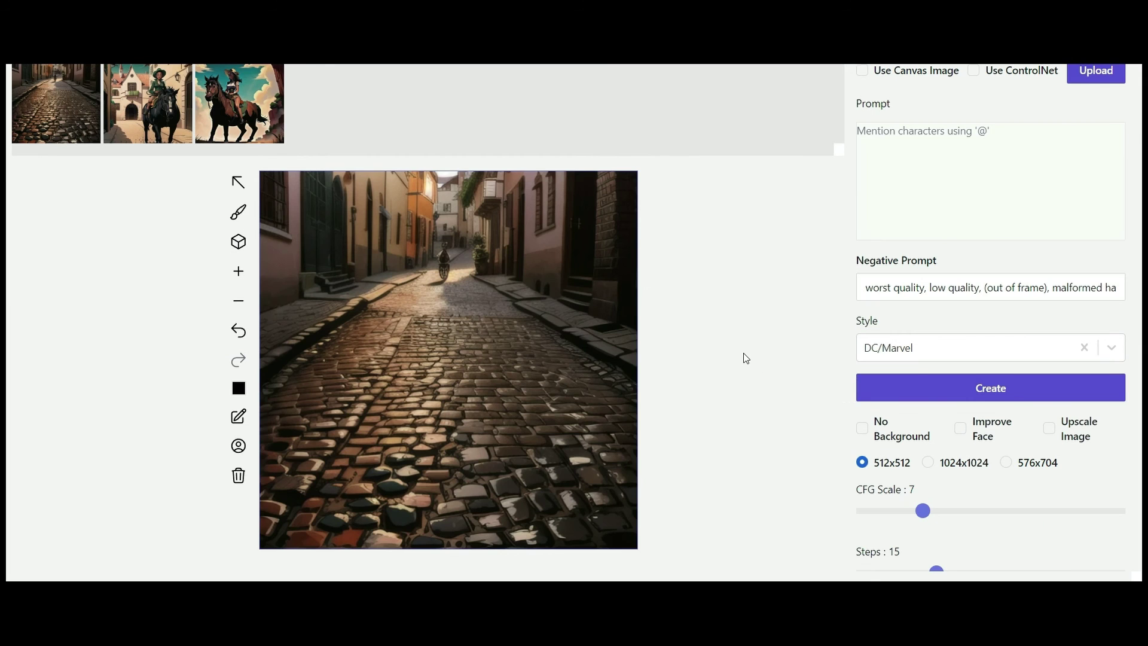
{"action": "scroll", "coordinate": [745, 358], "scroll_direction": "up", "scroll_amount": 2}
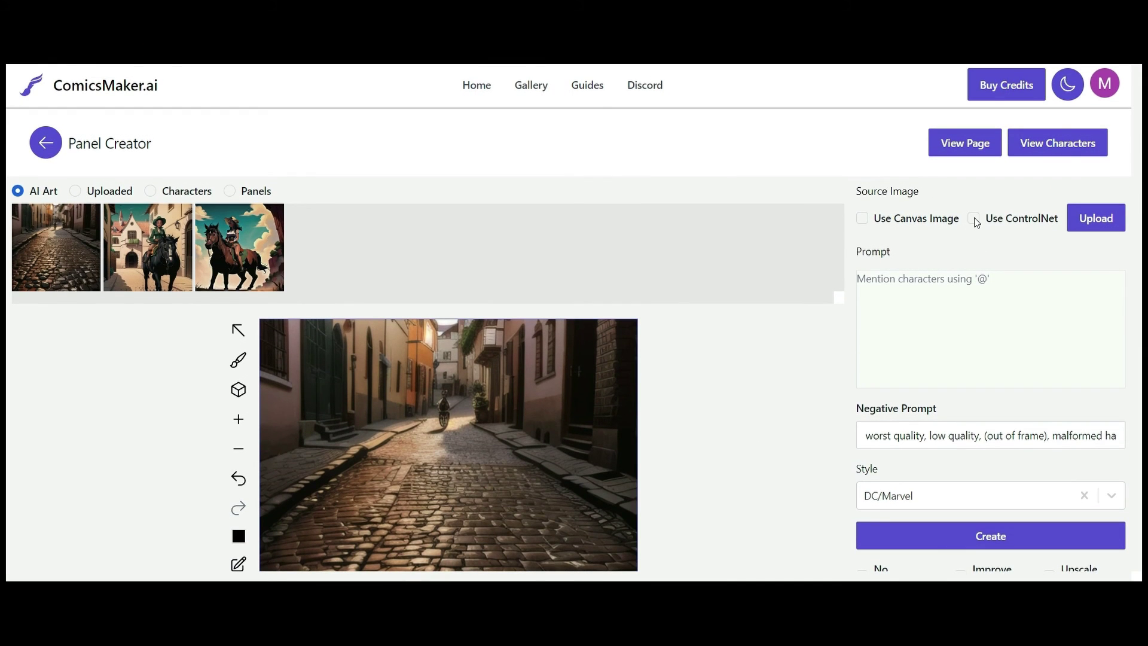
{"action": "left_click", "coordinate": [973, 218]}
{"action": "left_click", "coordinate": [938, 279]}
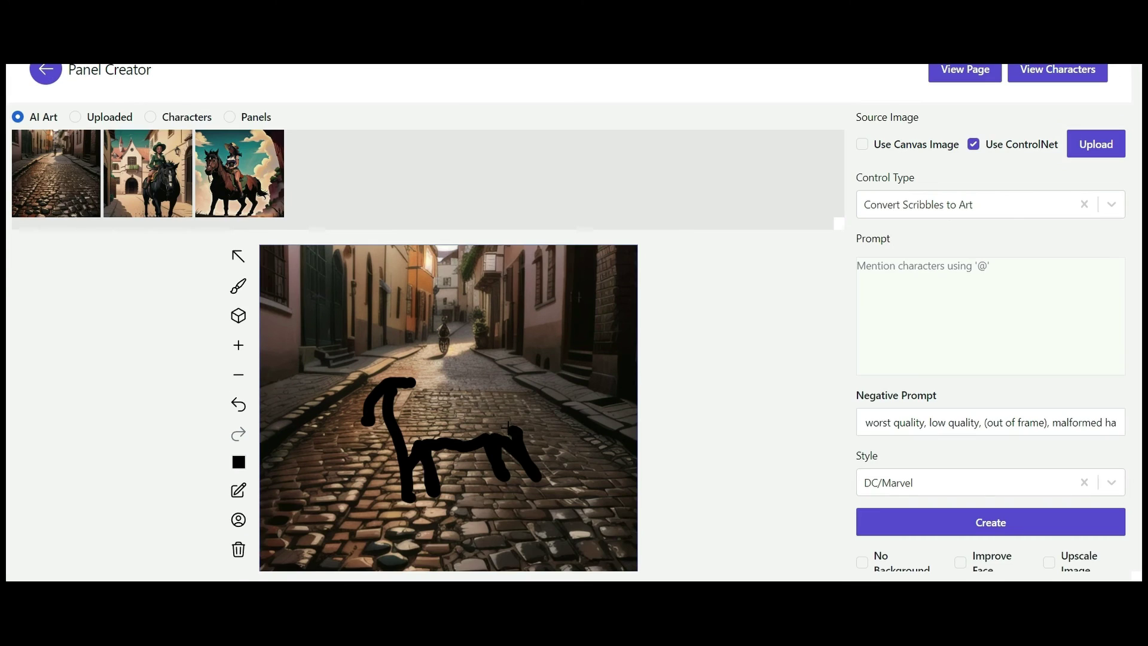
{"action": "mouse_move", "coordinate": [505, 433]}
{"action": "left_mouse_down"}
{"action": "mouse_move", "coordinate": [519, 397]}
{"action": "mouse_move", "coordinate": [559, 413]}
{"action": "mouse_move", "coordinate": [502, 340]}
{"action": "mouse_move", "coordinate": [467, 385]}
{"action": "mouse_move", "coordinate": [412, 382]}
{"action": "left_mouse_up"}
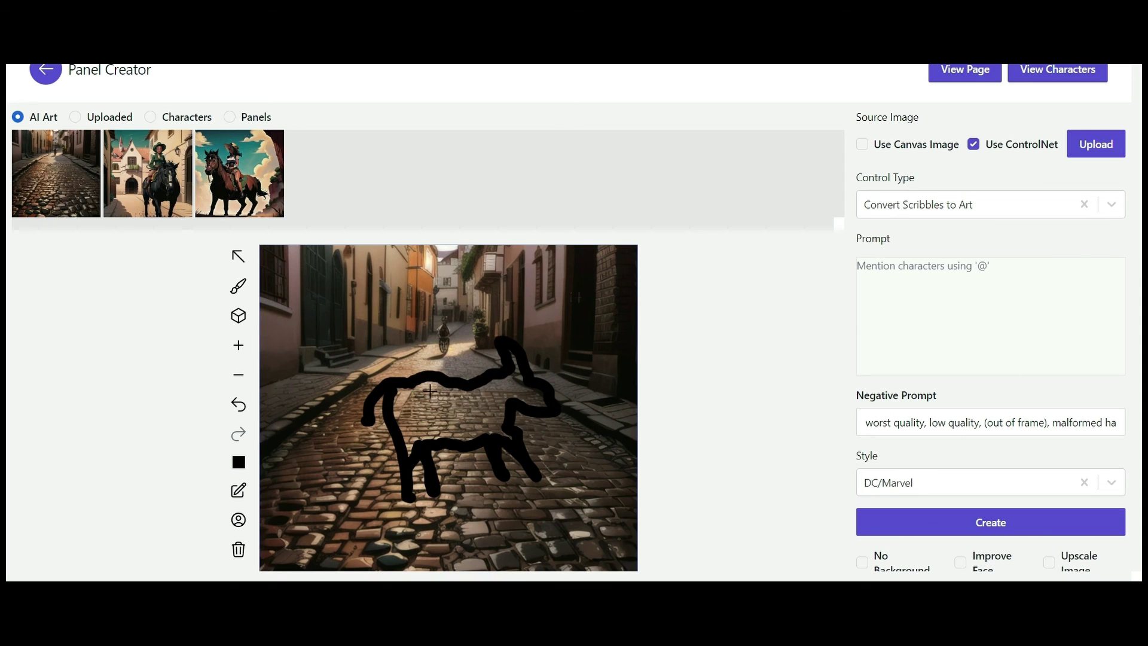
{"action": "mouse_move", "coordinate": [451, 329]}
{"action": "left_mouse_down"}
{"action": "mouse_move", "coordinate": [428, 323]}
{"action": "mouse_move", "coordinate": [455, 335]}
{"action": "mouse_move", "coordinate": [437, 347]}
{"action": "left_mouse_up"}
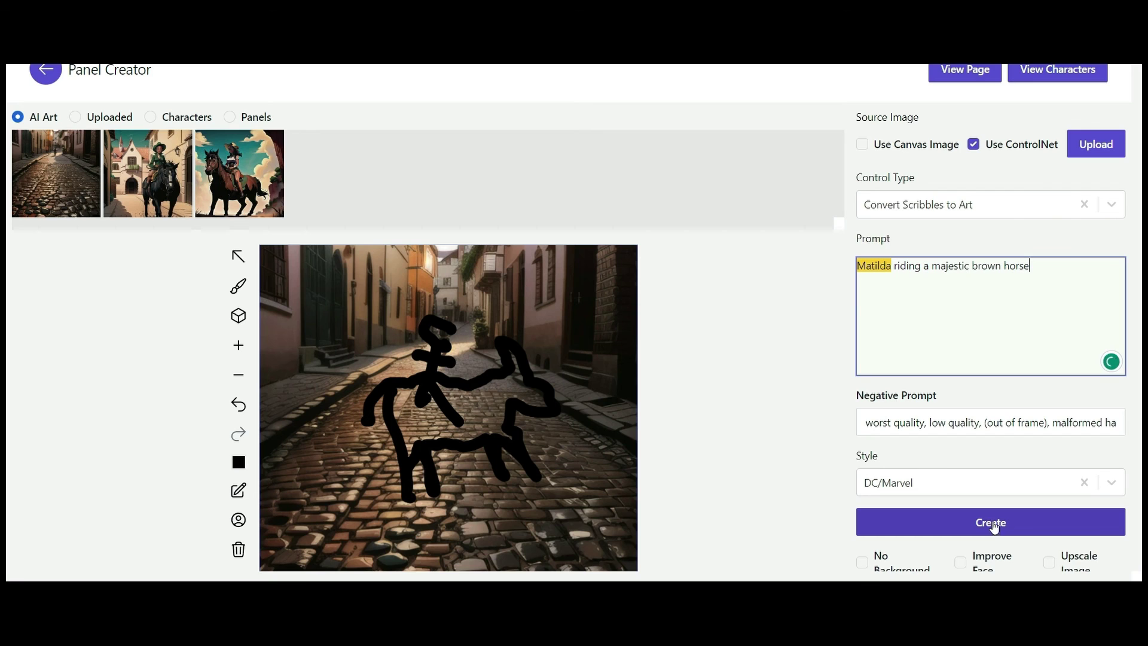
Set Steps to 25, generate Matilda on a majestic brown horse, and place it on the page.
{"action": "scroll", "coordinate": [1020, 423], "scroll_direction": "down", "scroll_amount": 1}
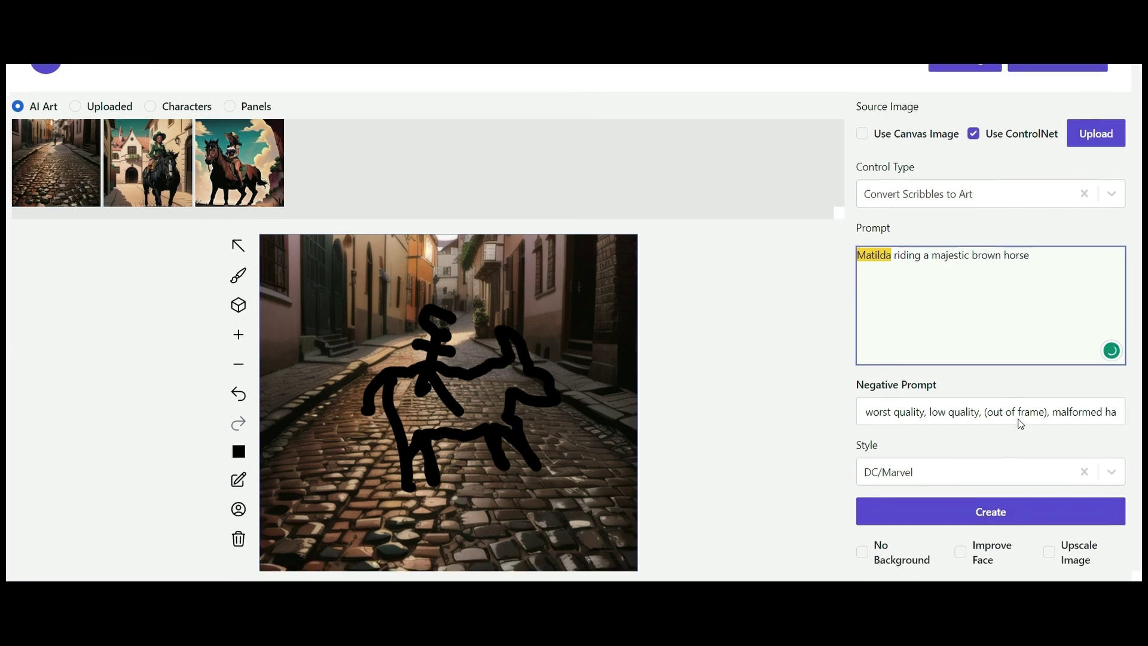
{"action": "scroll", "coordinate": [1021, 424], "scroll_direction": "down", "scroll_amount": 5}
{"action": "left_click", "coordinate": [987, 412]}
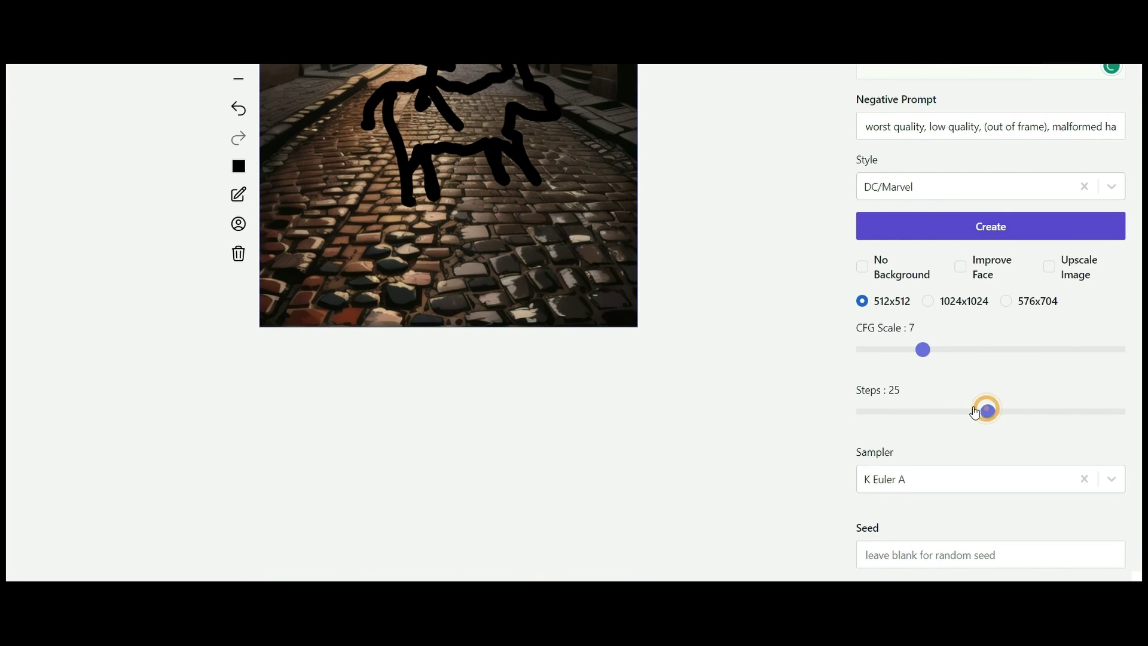
{"action": "scroll", "coordinate": [1000, 259], "scroll_direction": "up", "scroll_amount": 5}
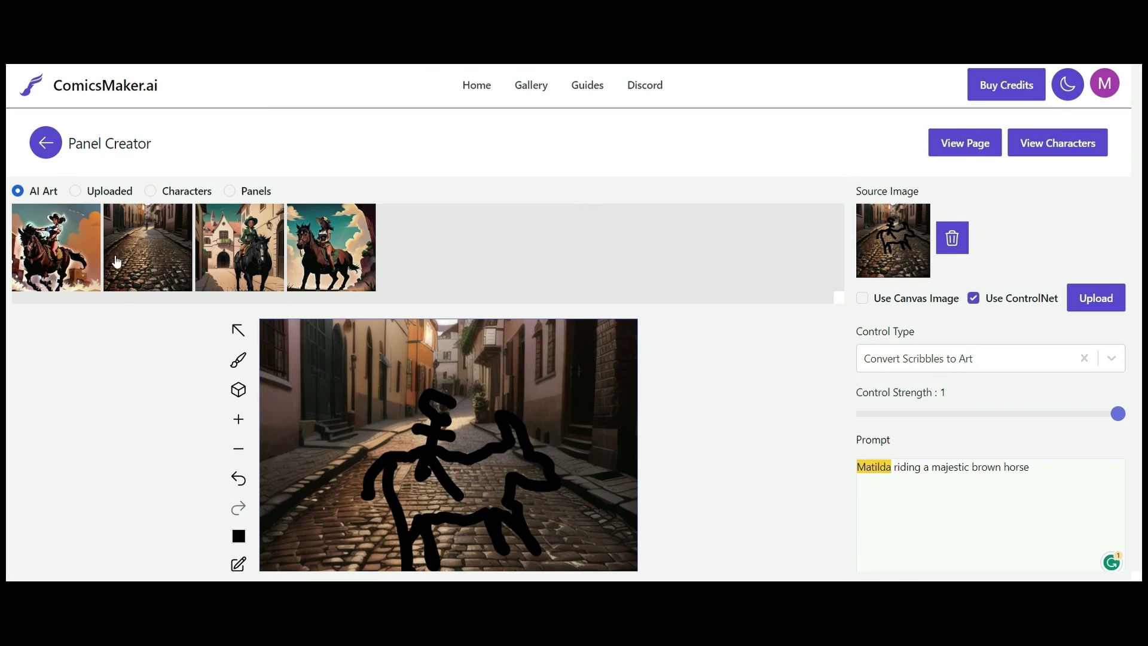
{"action": "left_click", "coordinate": [58, 241]}
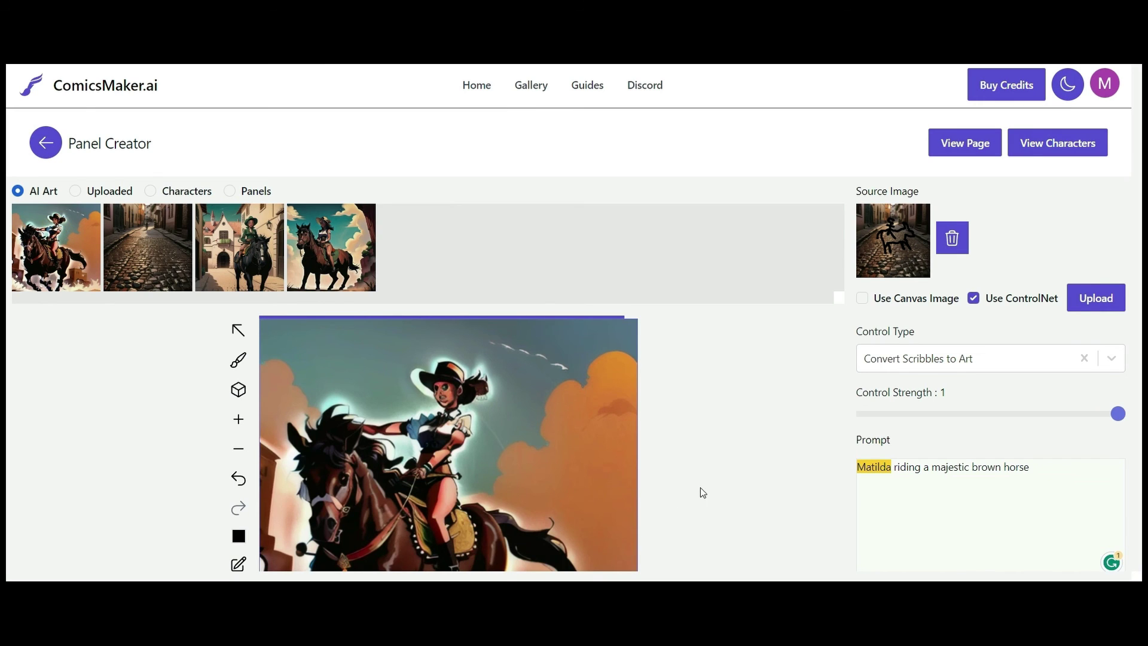
{"action": "scroll", "coordinate": [784, 441], "scroll_direction": "down", "scroll_amount": 3}
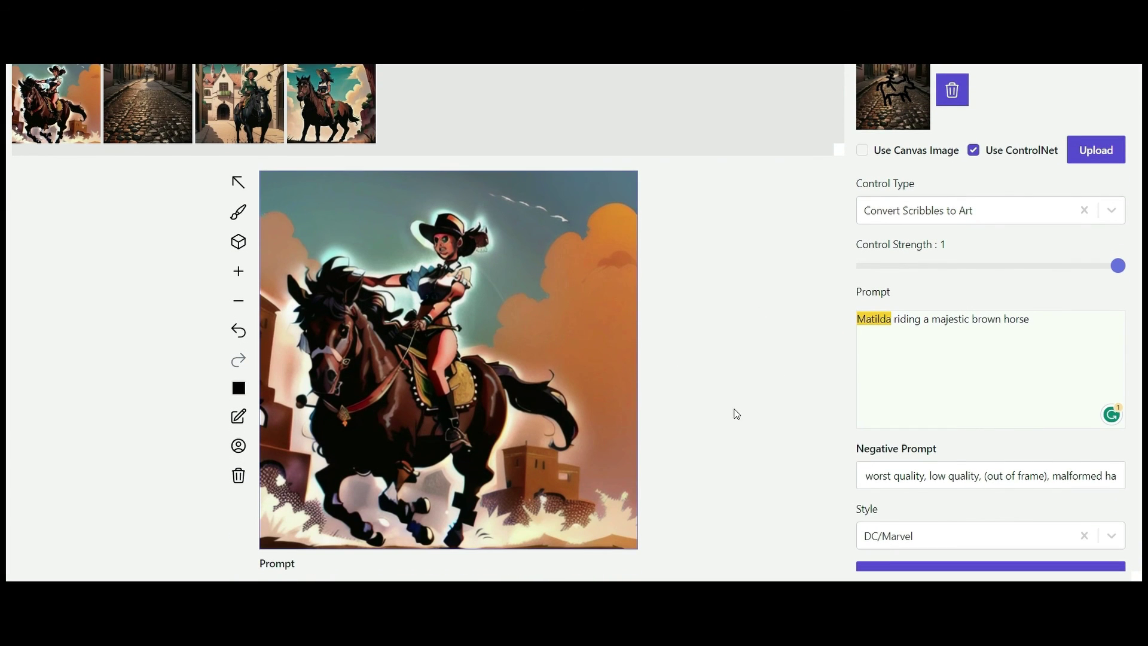
{"action": "scroll", "coordinate": [736, 414], "scroll_direction": "down", "scroll_amount": 5}
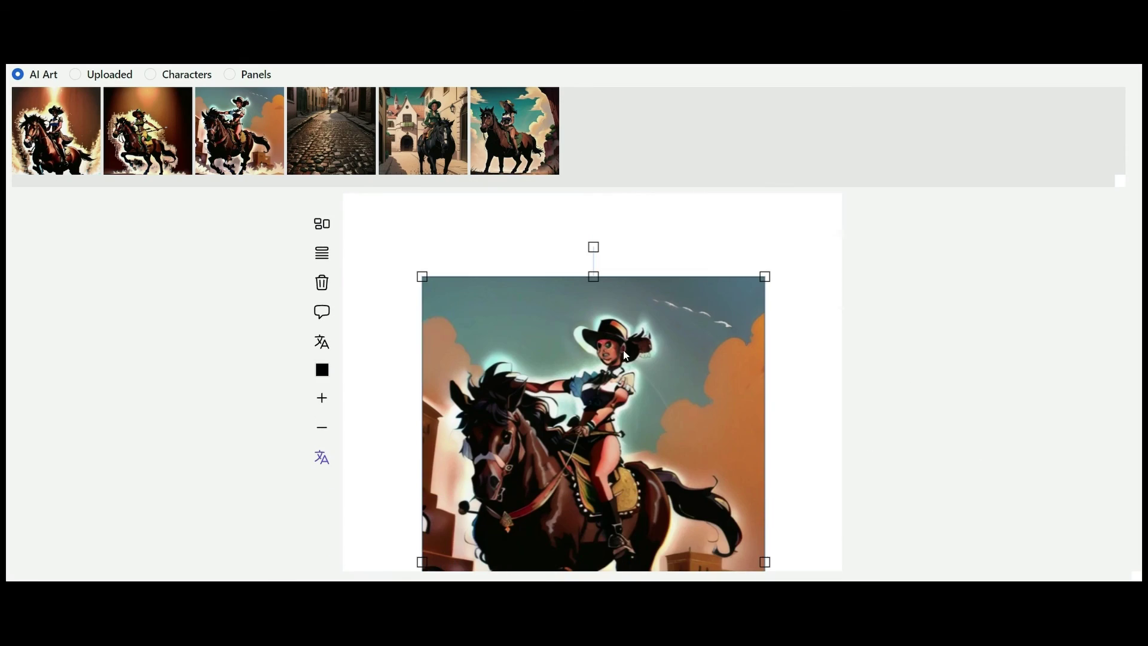
Add the title 'THE LAST RIDE' above the horse image and enlarge its lettering twice.
{"action": "type", "text": "THE LAST RIDE"}
{"action": "left_click", "coordinate": [322, 398]}
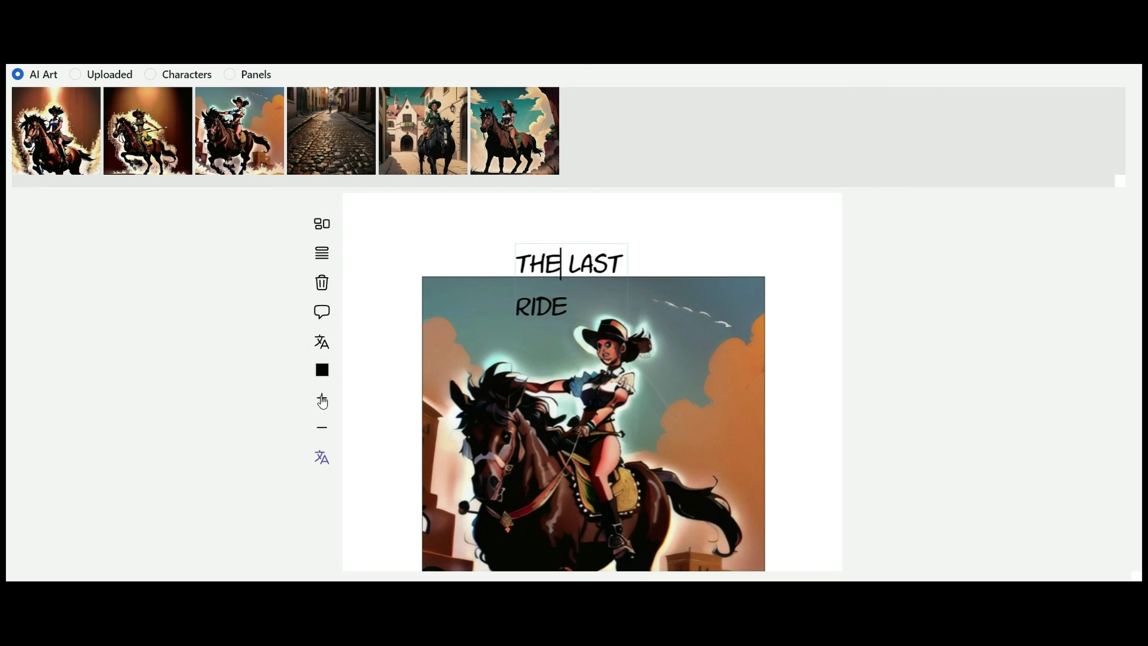
{"action": "left_click", "coordinate": [620, 277]}
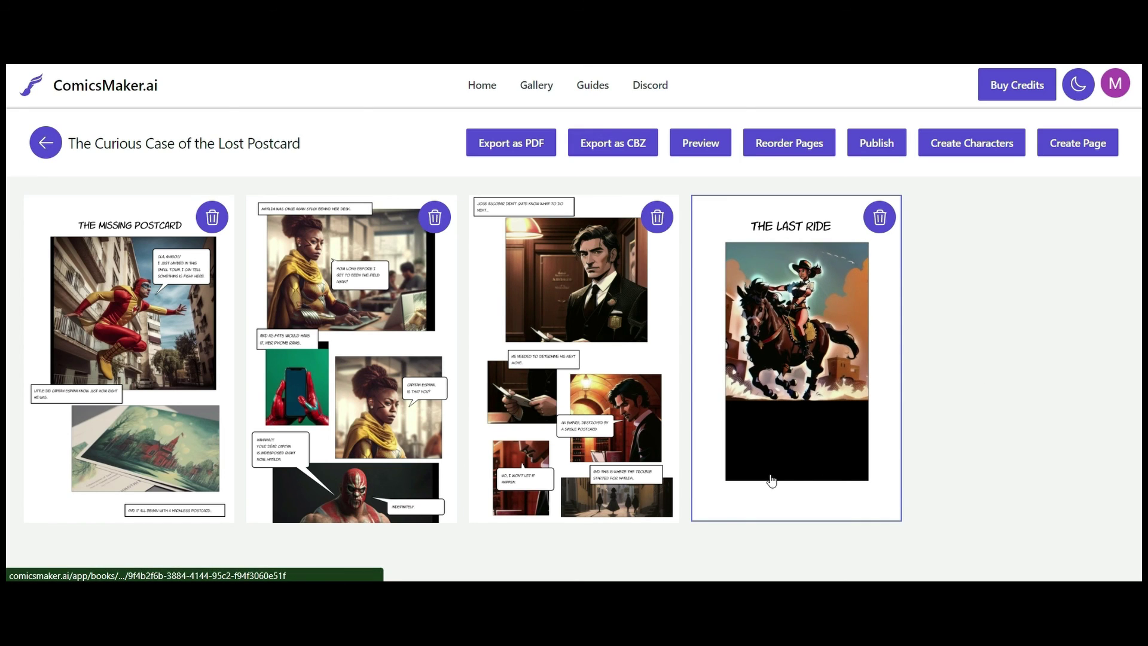
Move THE LAST RIDE to the first page slot, then export and download the comic PDF.
{"action": "left_click", "coordinate": [790, 147]}
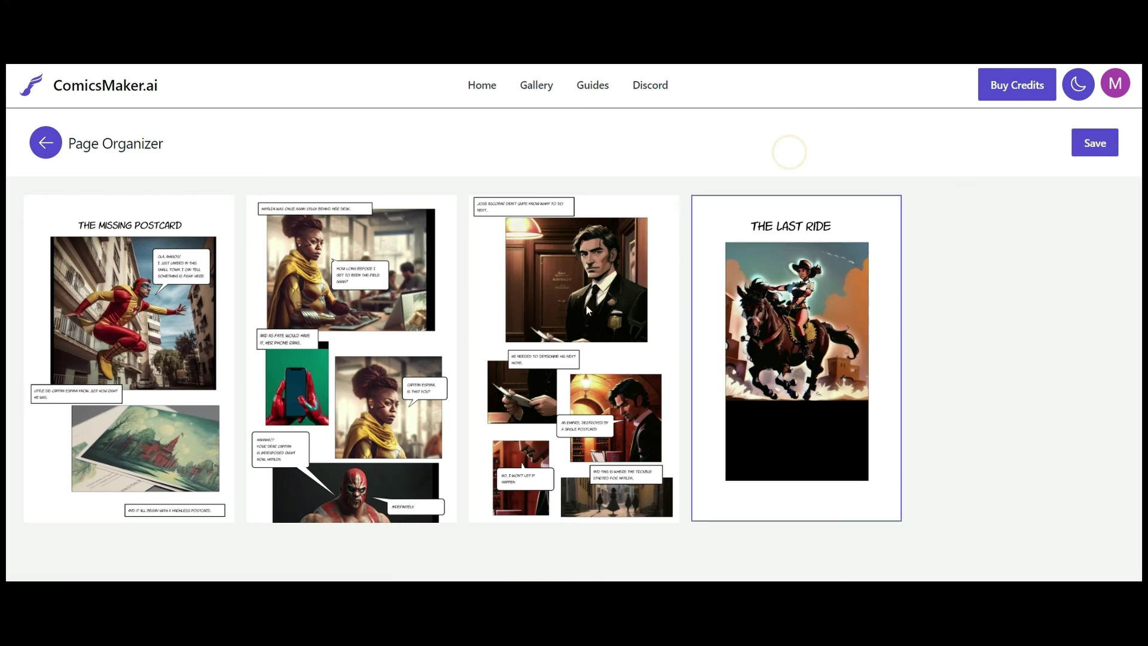
{"action": "left_click_drag", "start_coordinate": [829, 353], "coordinate": [174, 383]}
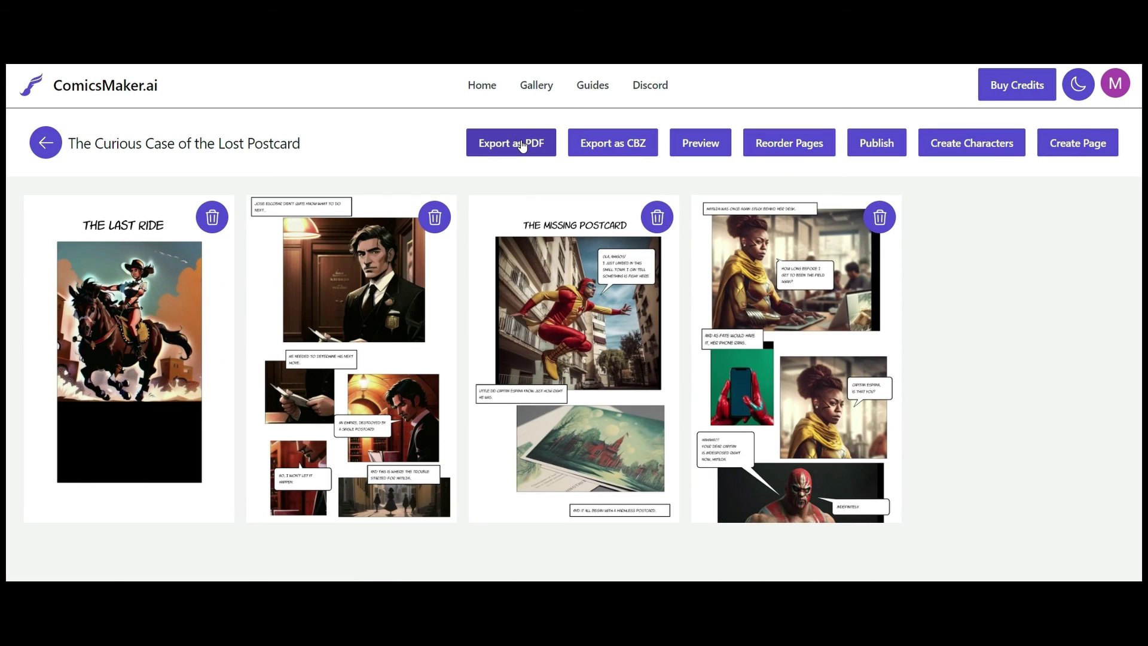
{"action": "left_click", "coordinate": [522, 145]}
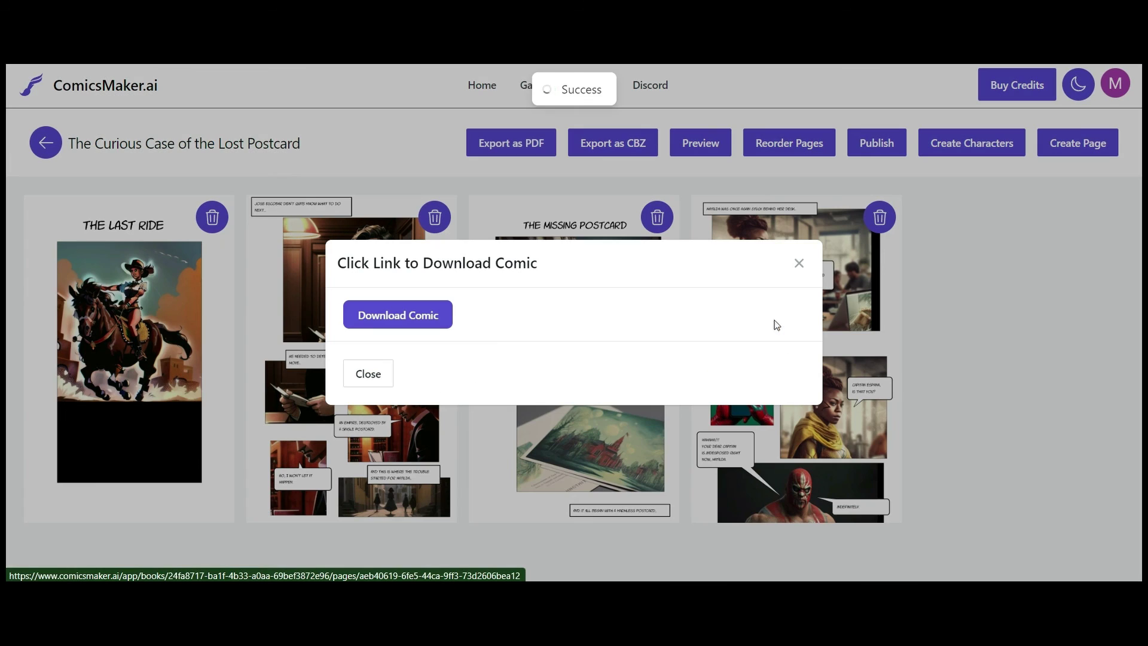
{"action": "left_click", "coordinate": [415, 316]}
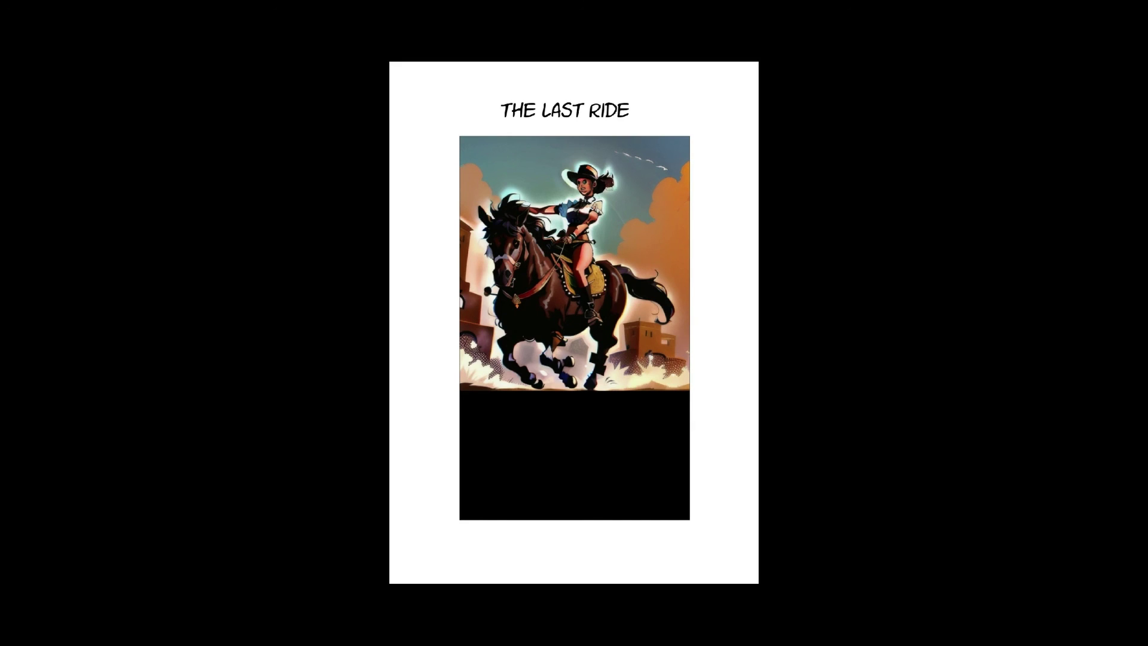
Advance three pages from THE LAST RIDE cover to Matilda stuck behind her desk.
{"action": "key", "text": "Right"}
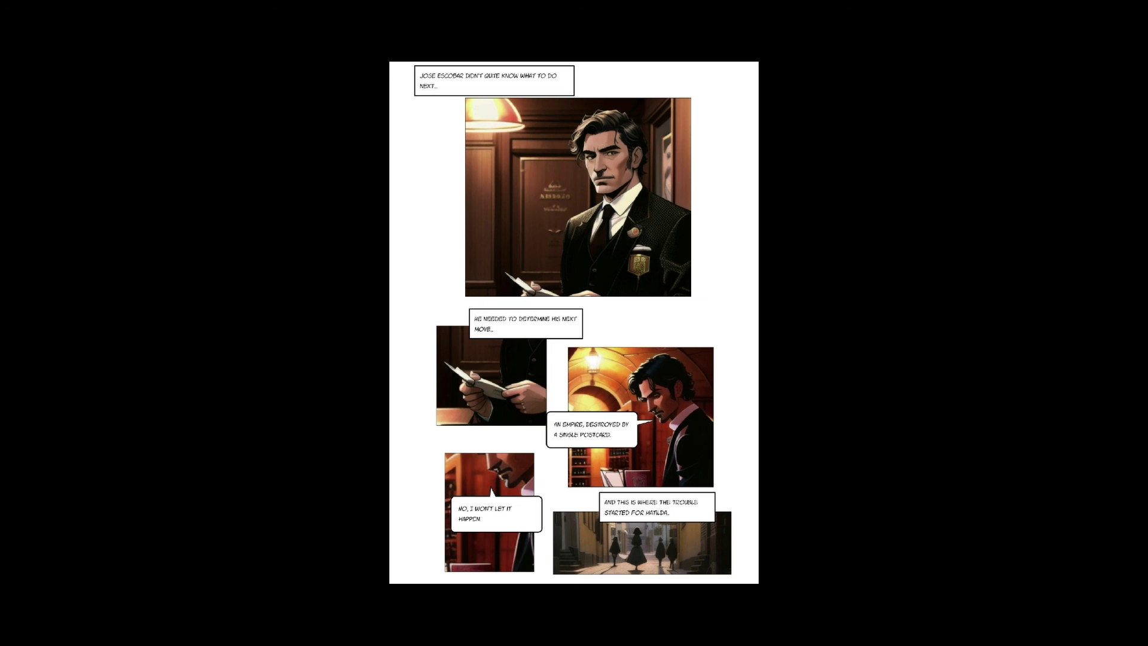
{"action": "key", "text": "Right"}
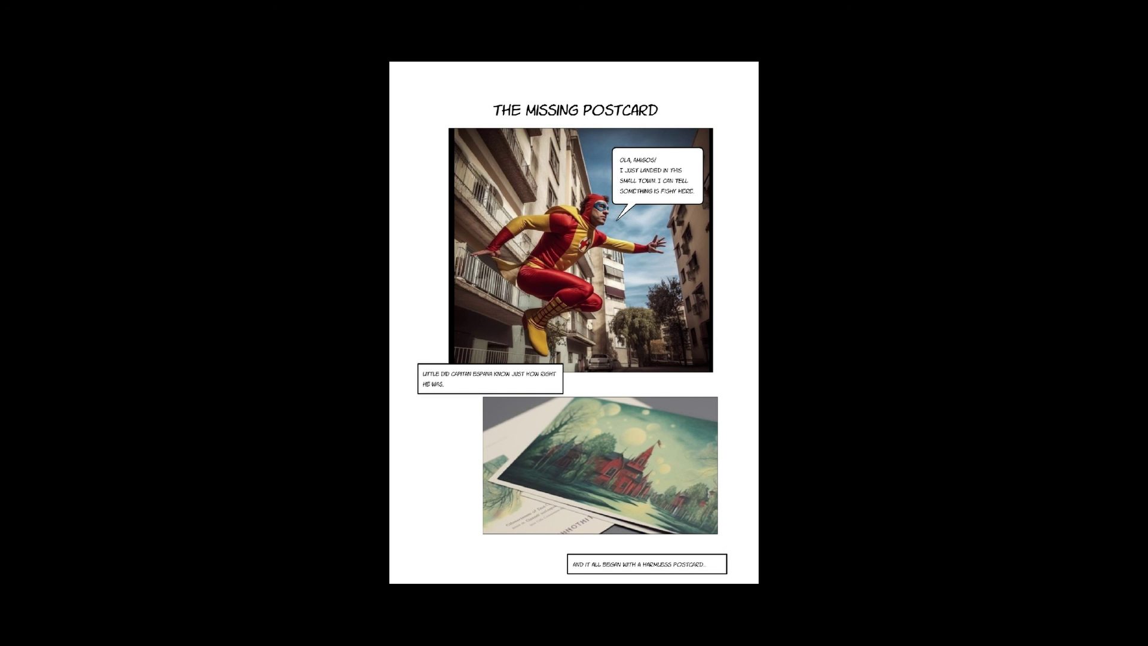
{"action": "key", "text": "Right"}
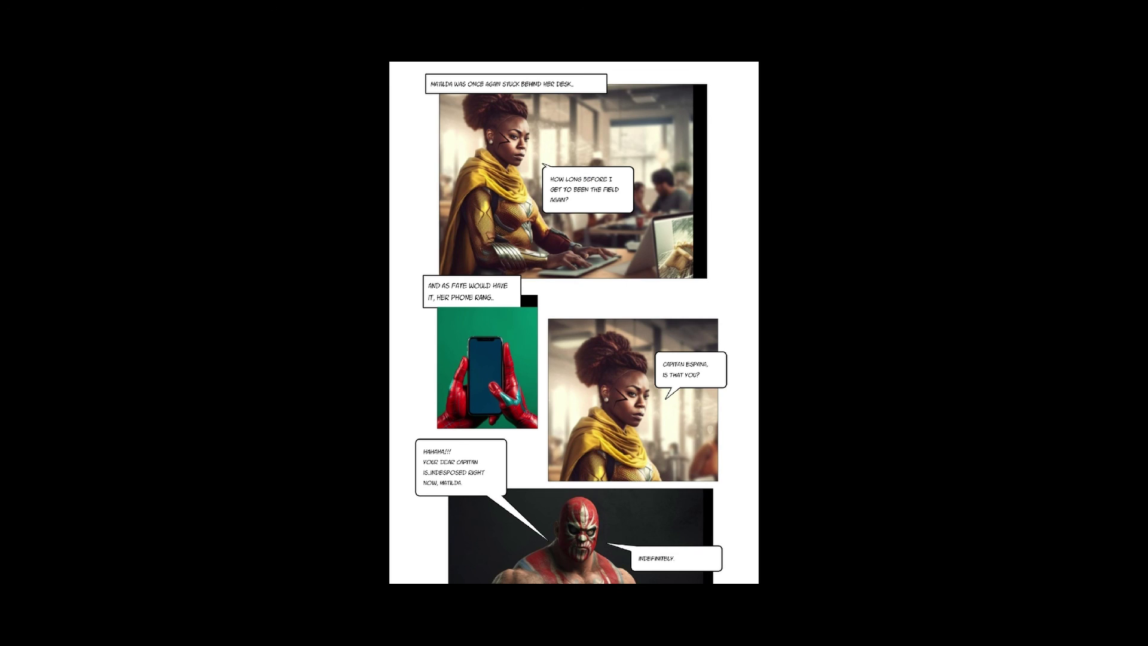